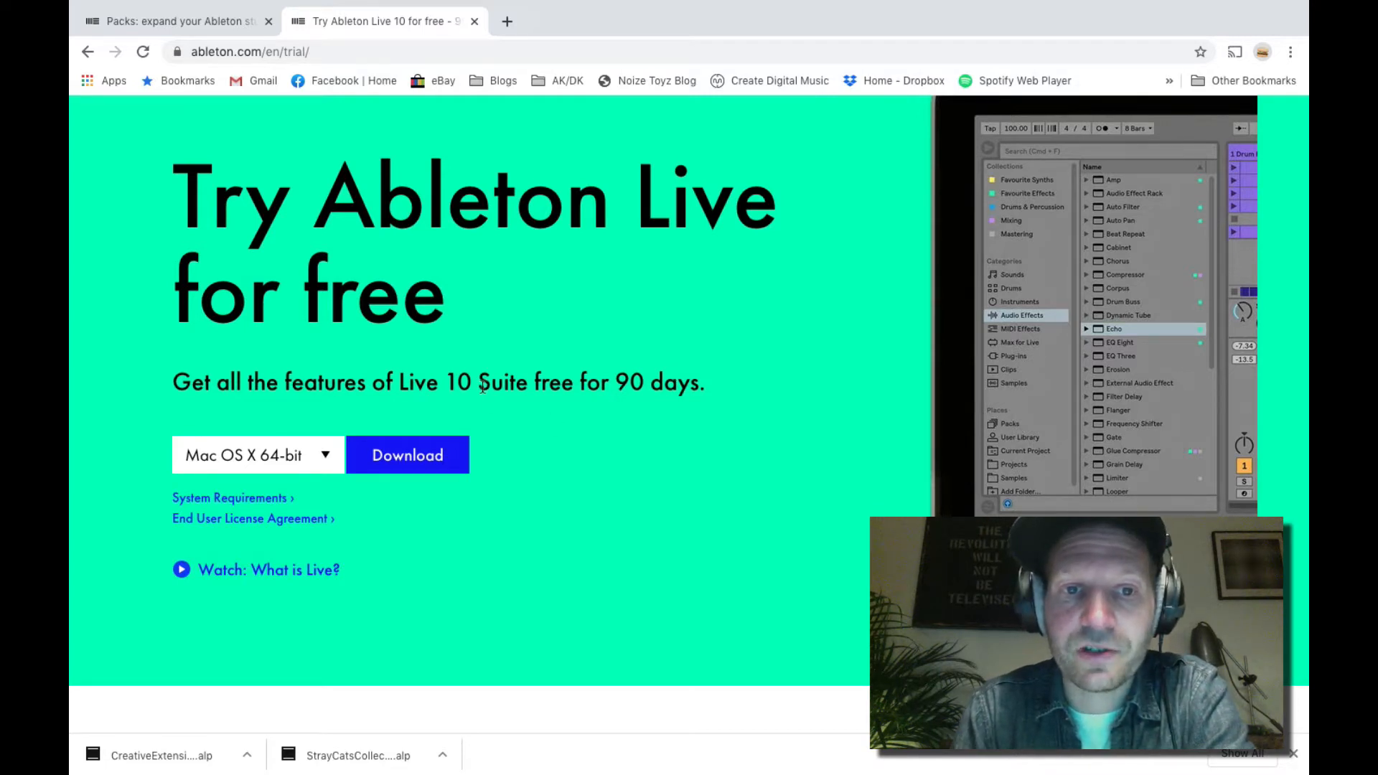
# Browse Ableton's Live trial page and Packs page to find the Creative Extensions pack and check its download entry.
pyautogui.moveTo(478, 384); pyautogui.dragTo(524, 390)
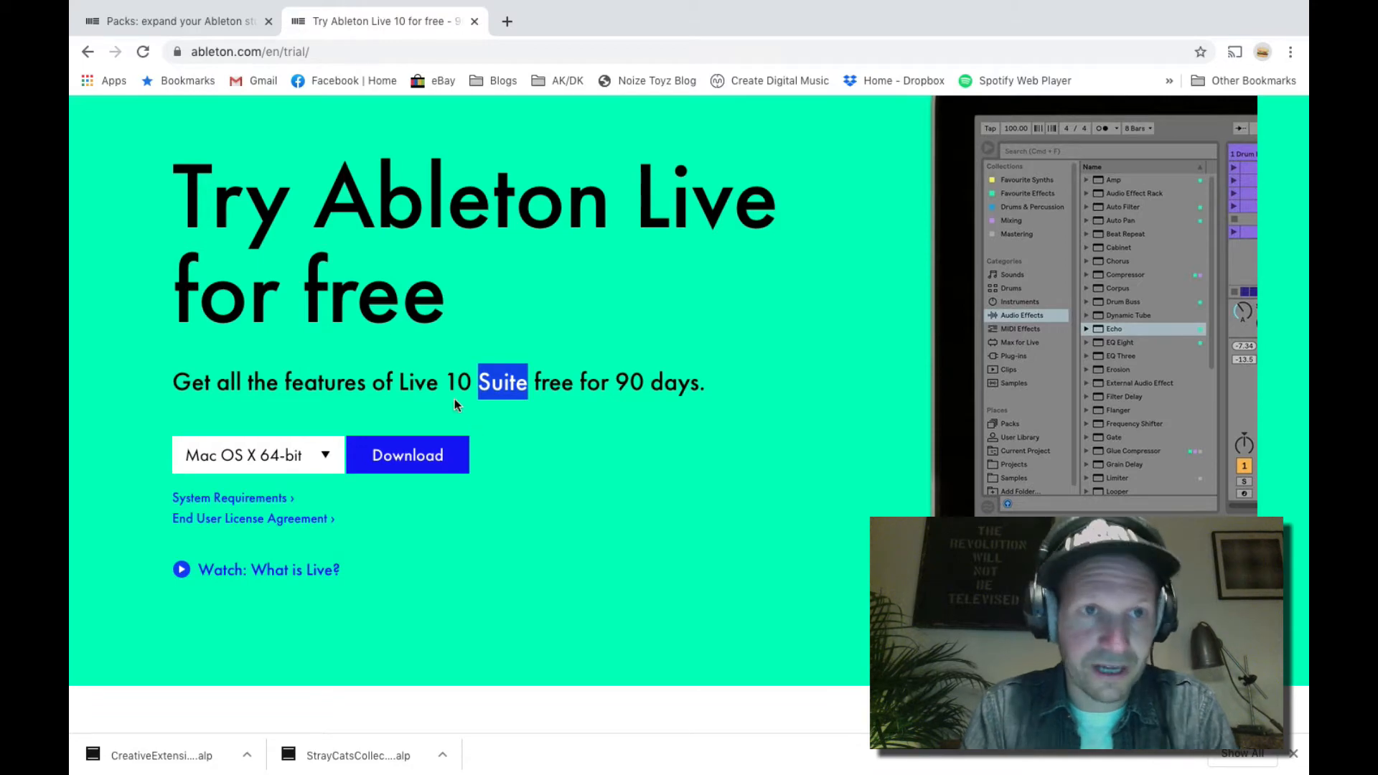
pyautogui.click(197, 22)
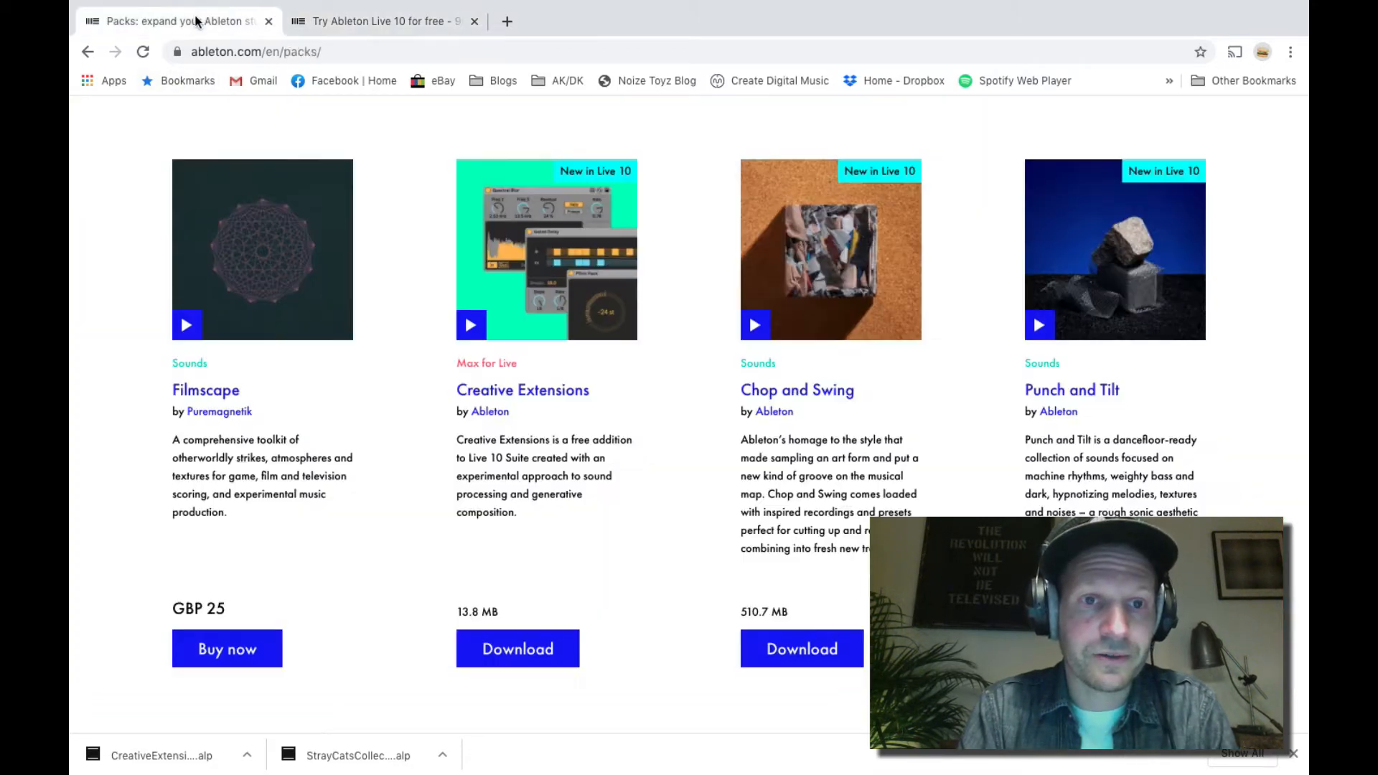
pyautogui.scroll(15, 524, 266)
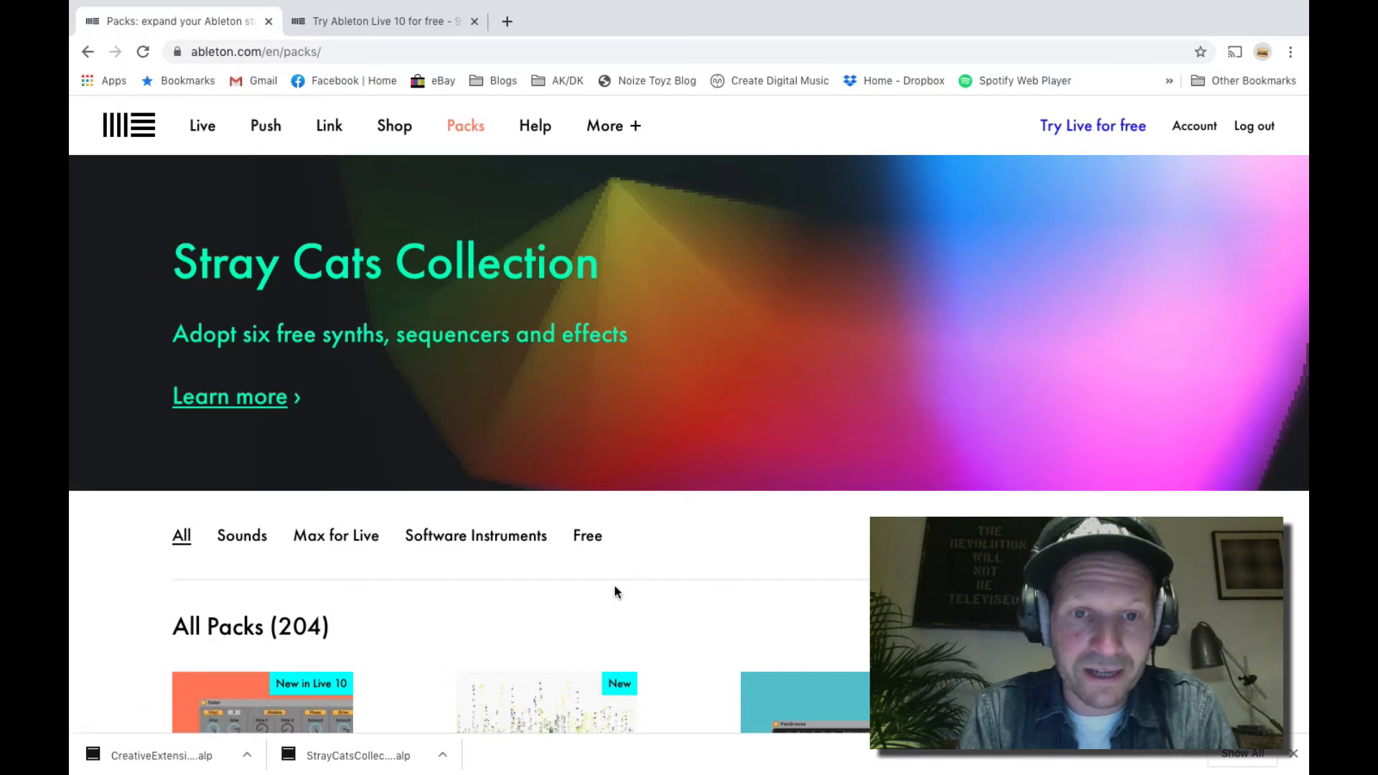
pyautogui.scroll(-5, 615, 591)
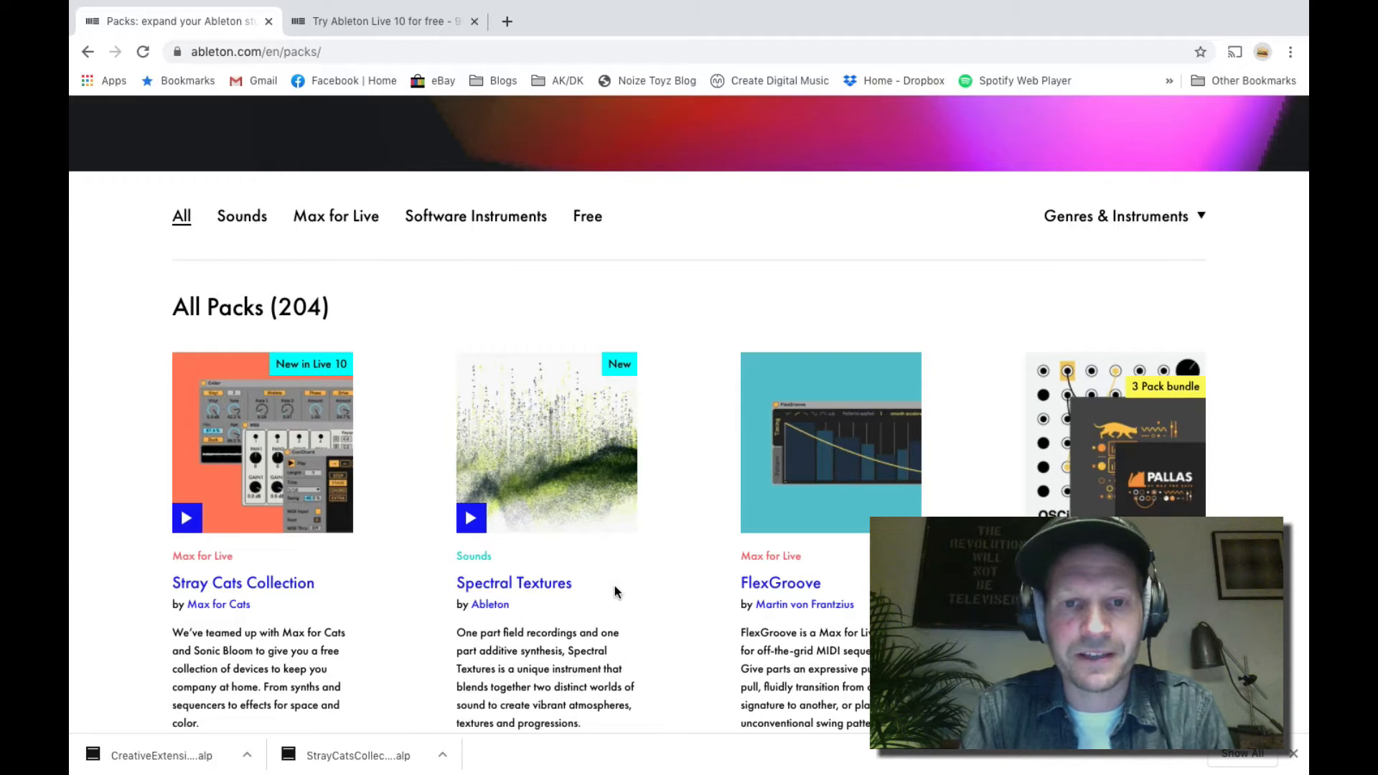
pyautogui.scroll(-10, 615, 591)
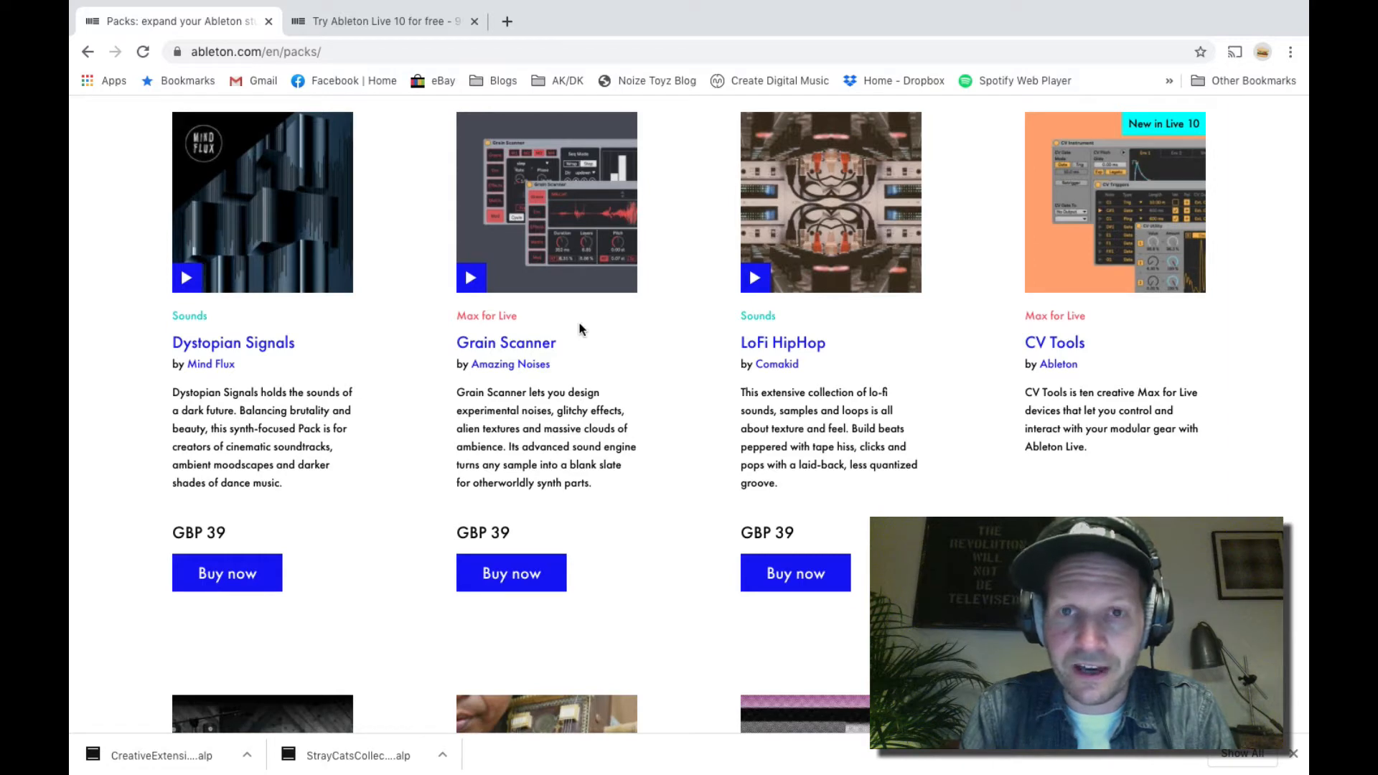
pyautogui.scroll(10, 582, 328)
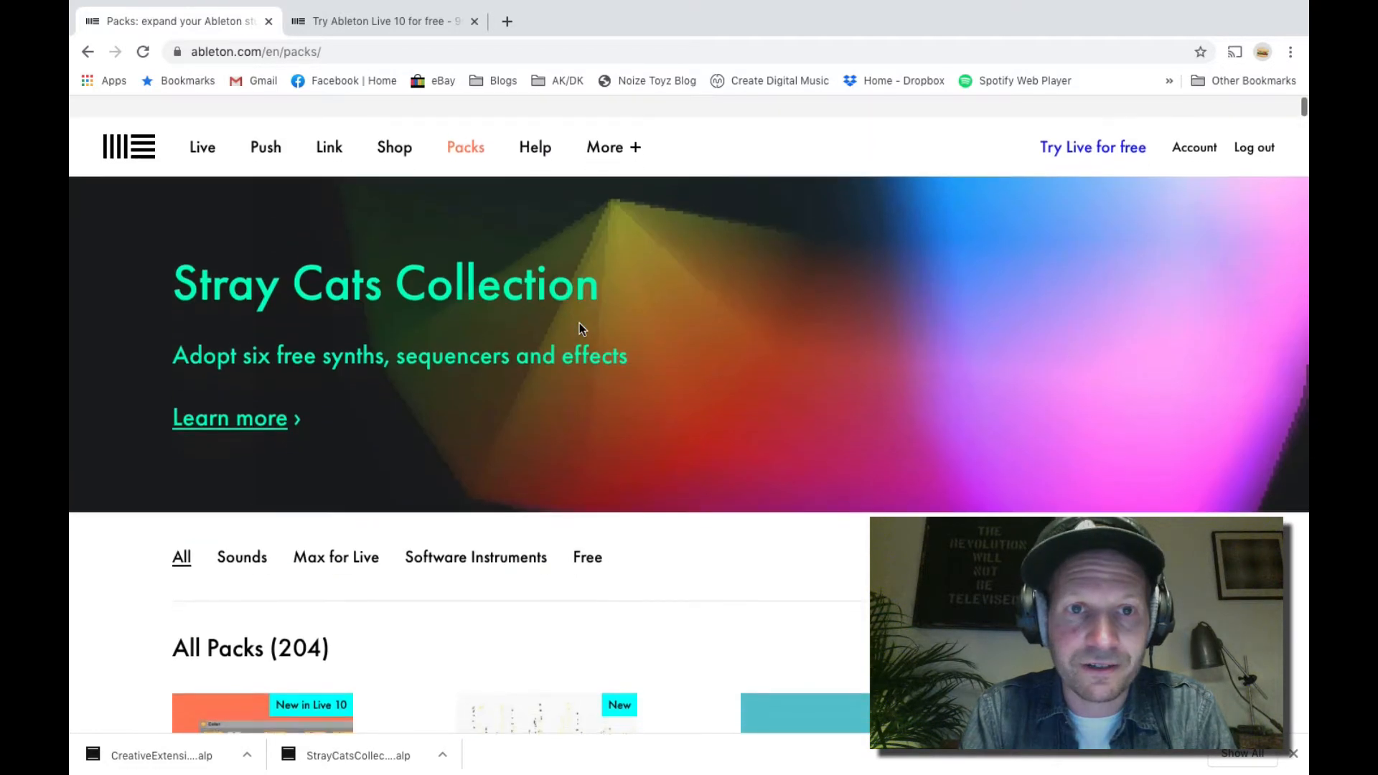
pyautogui.scroll(-7, 581, 328)
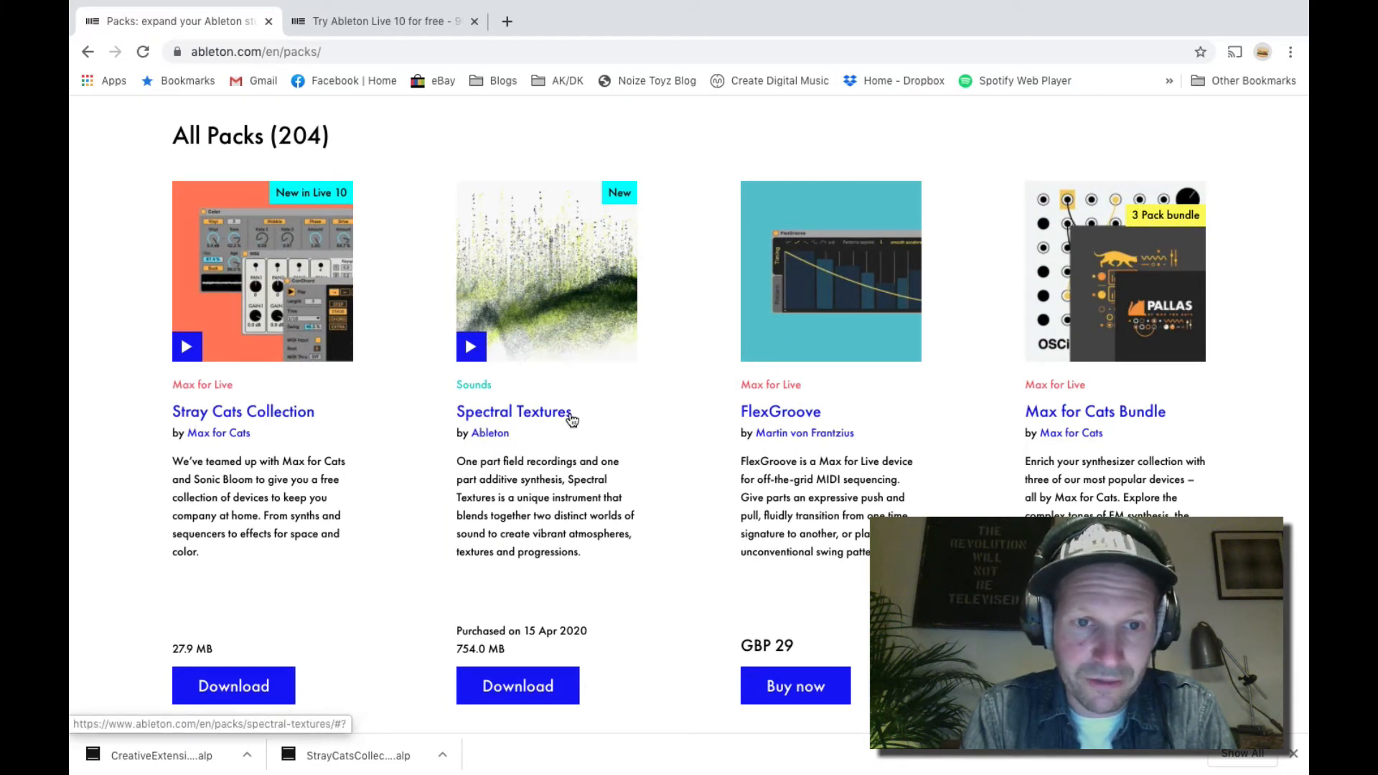
pyautogui.scroll(-2, 571, 420)
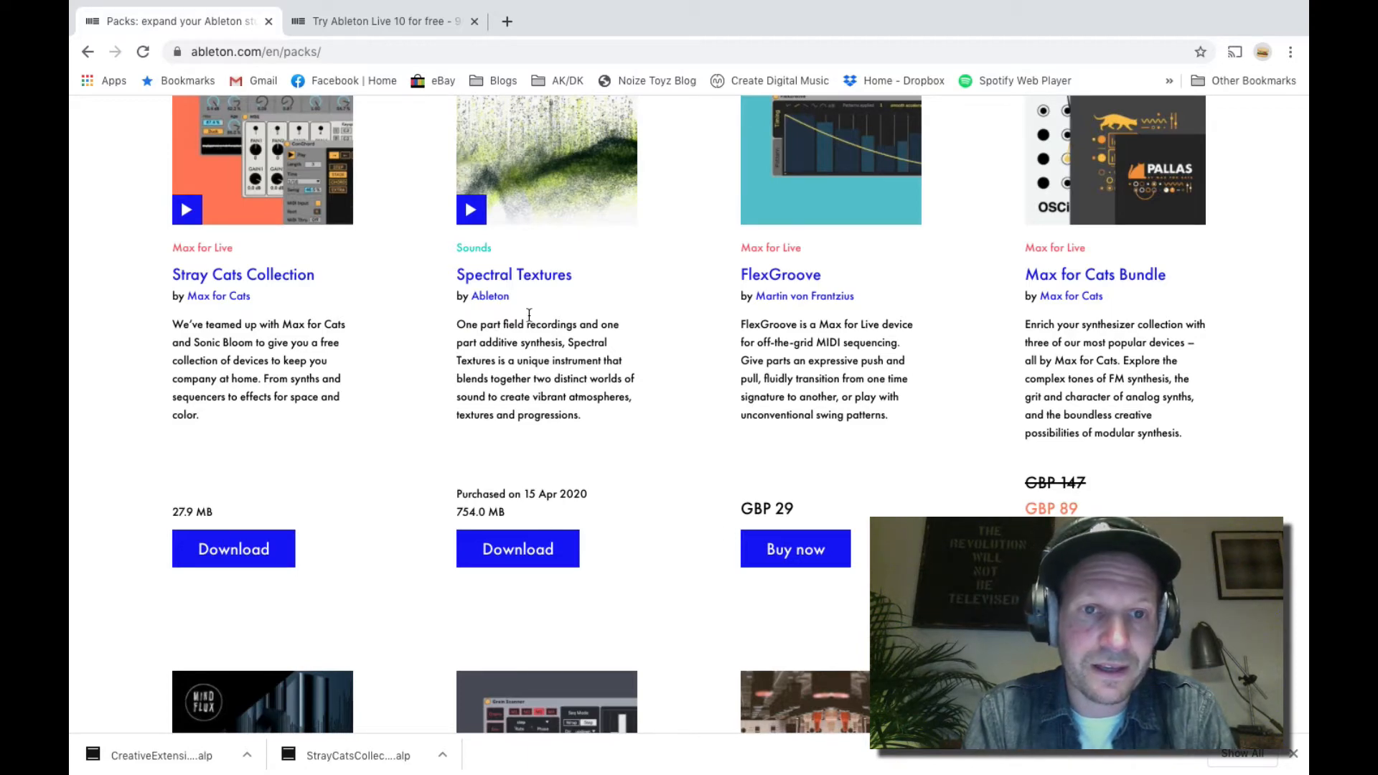
pyautogui.scroll(-8, 607, 548)
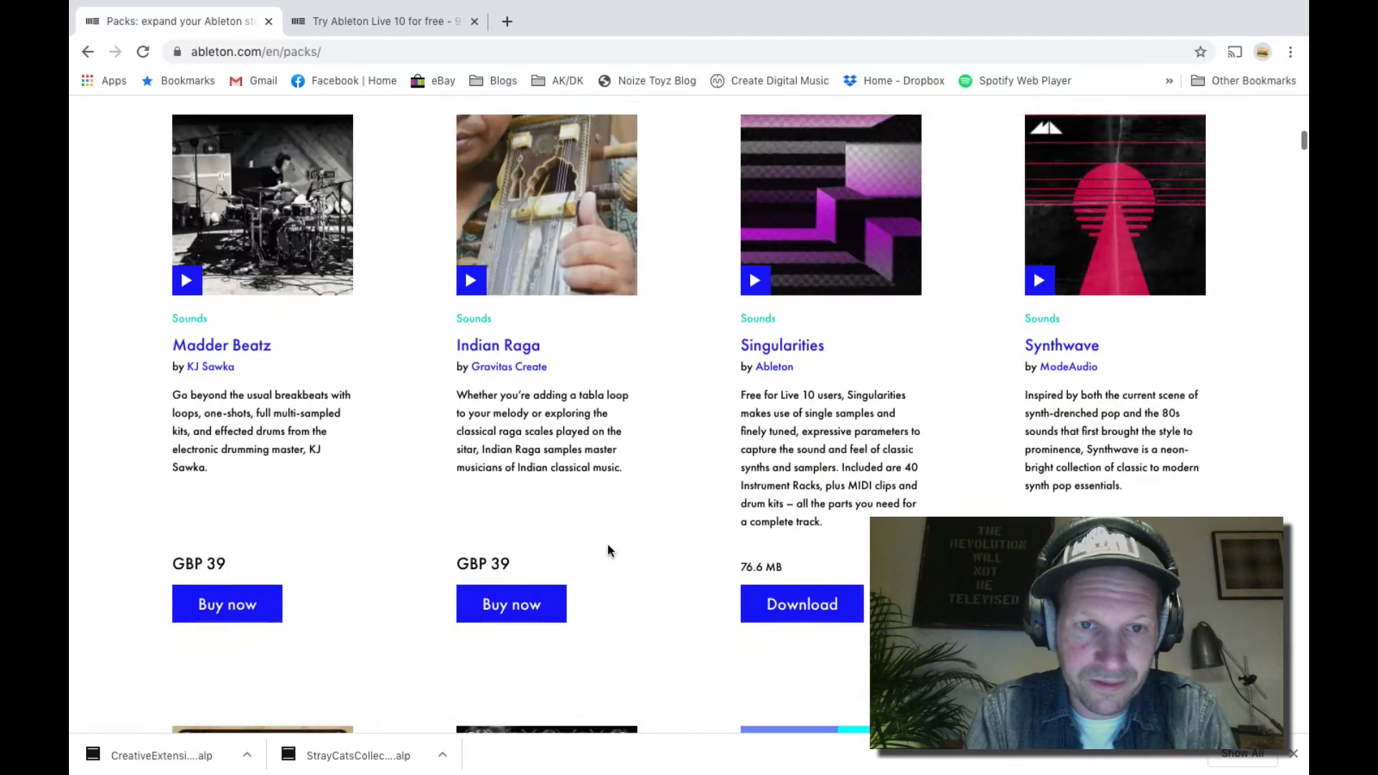
pyautogui.scroll(-13, 607, 549)
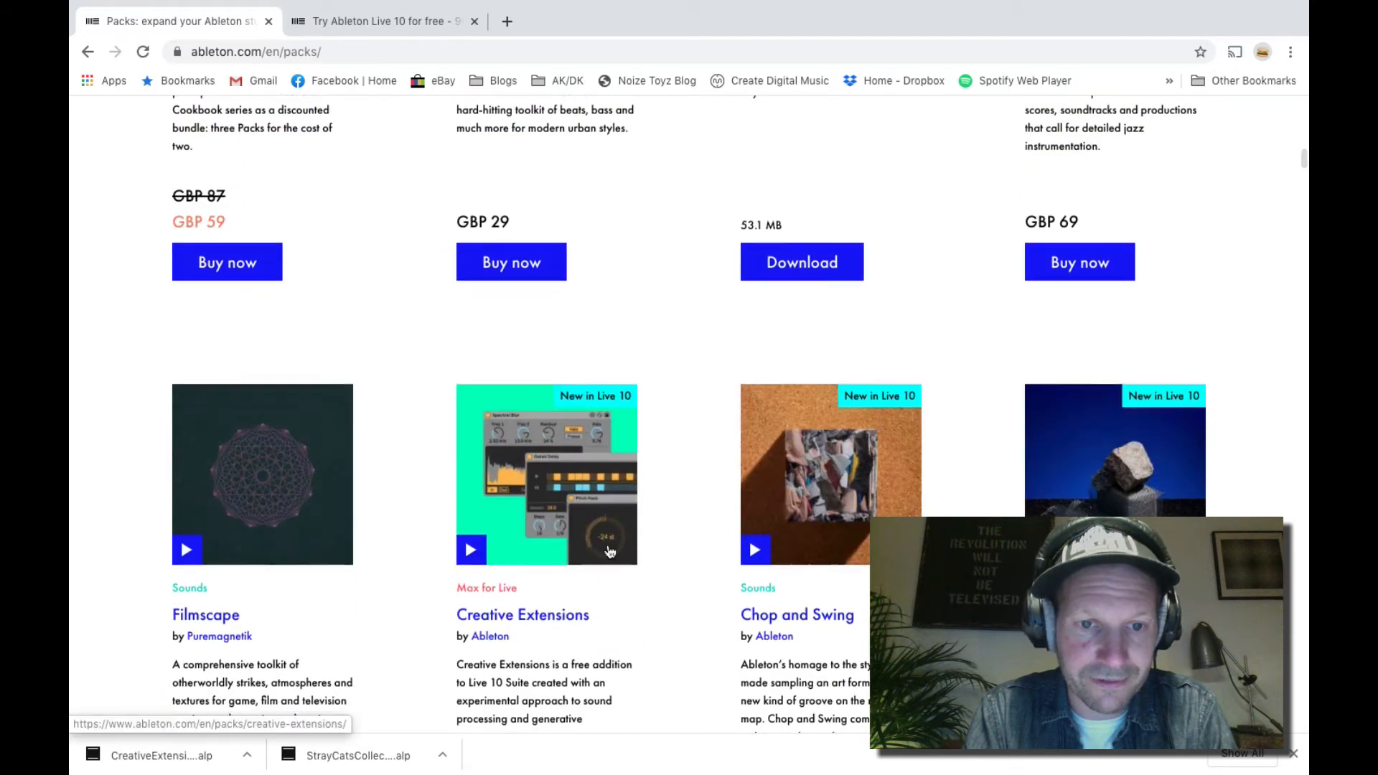
pyautogui.scroll(-4, 609, 551)
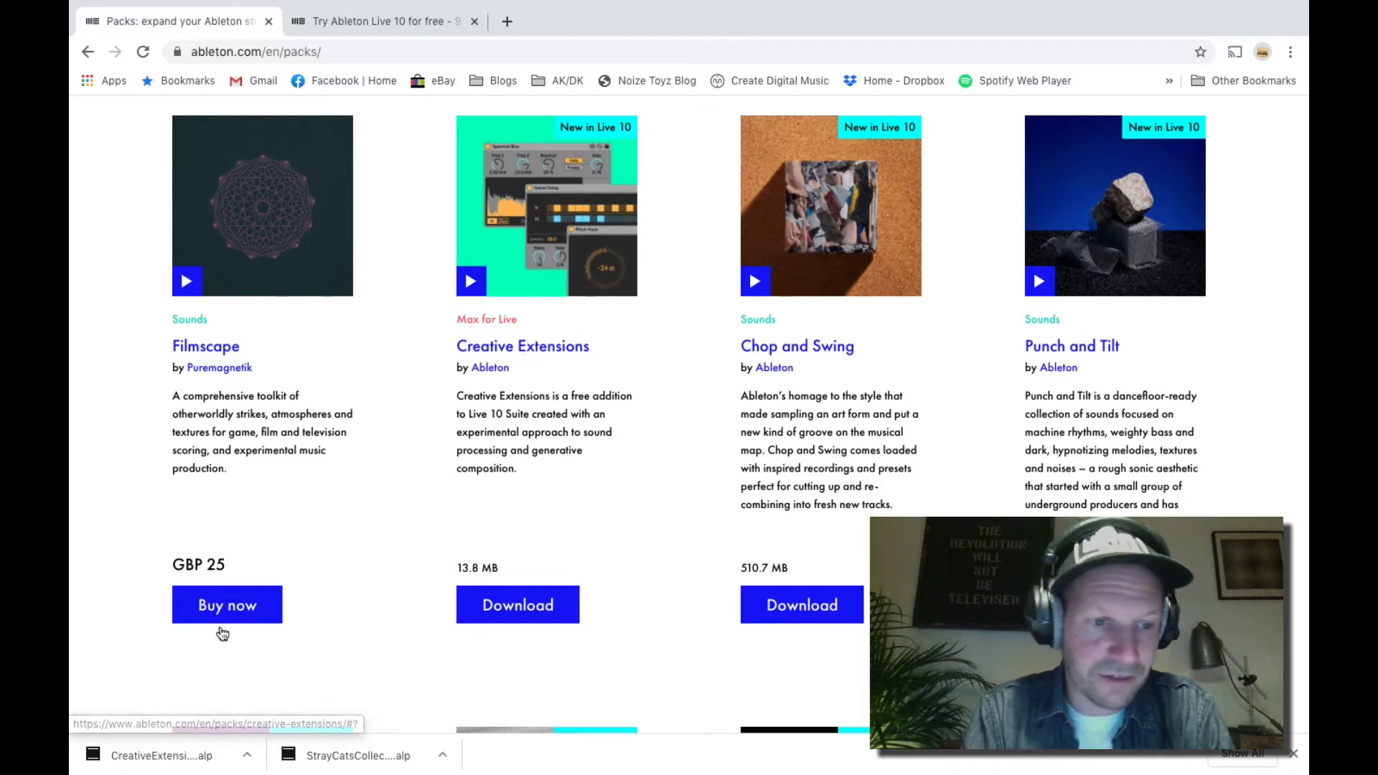
# Locate the downloaded CreativeExtensions_r48247_v1.1.alp in Finder, install it through Live's browser and close the installation message.
pyautogui.click(247, 756)
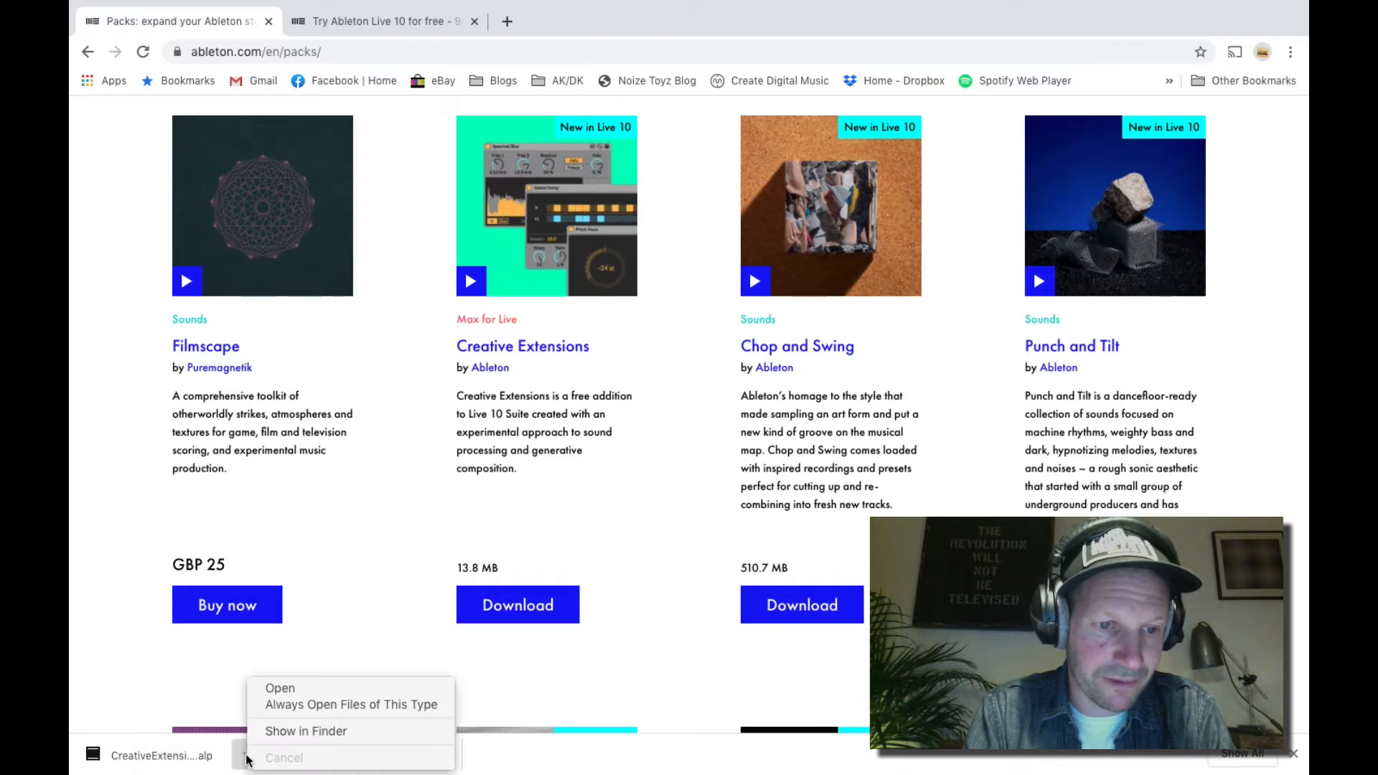
pyautogui.click(299, 731)
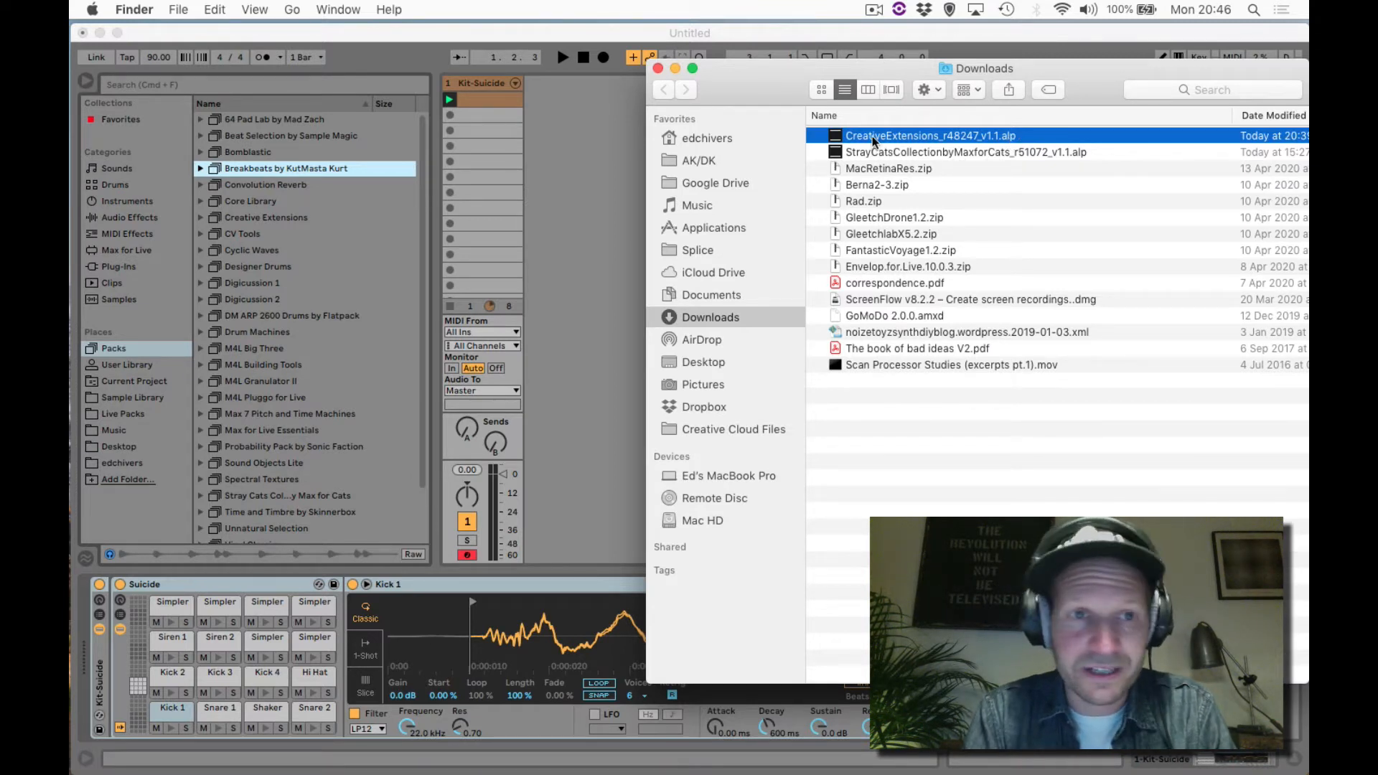
pyautogui.moveTo(871, 135); pyautogui.dragTo(333, 201)
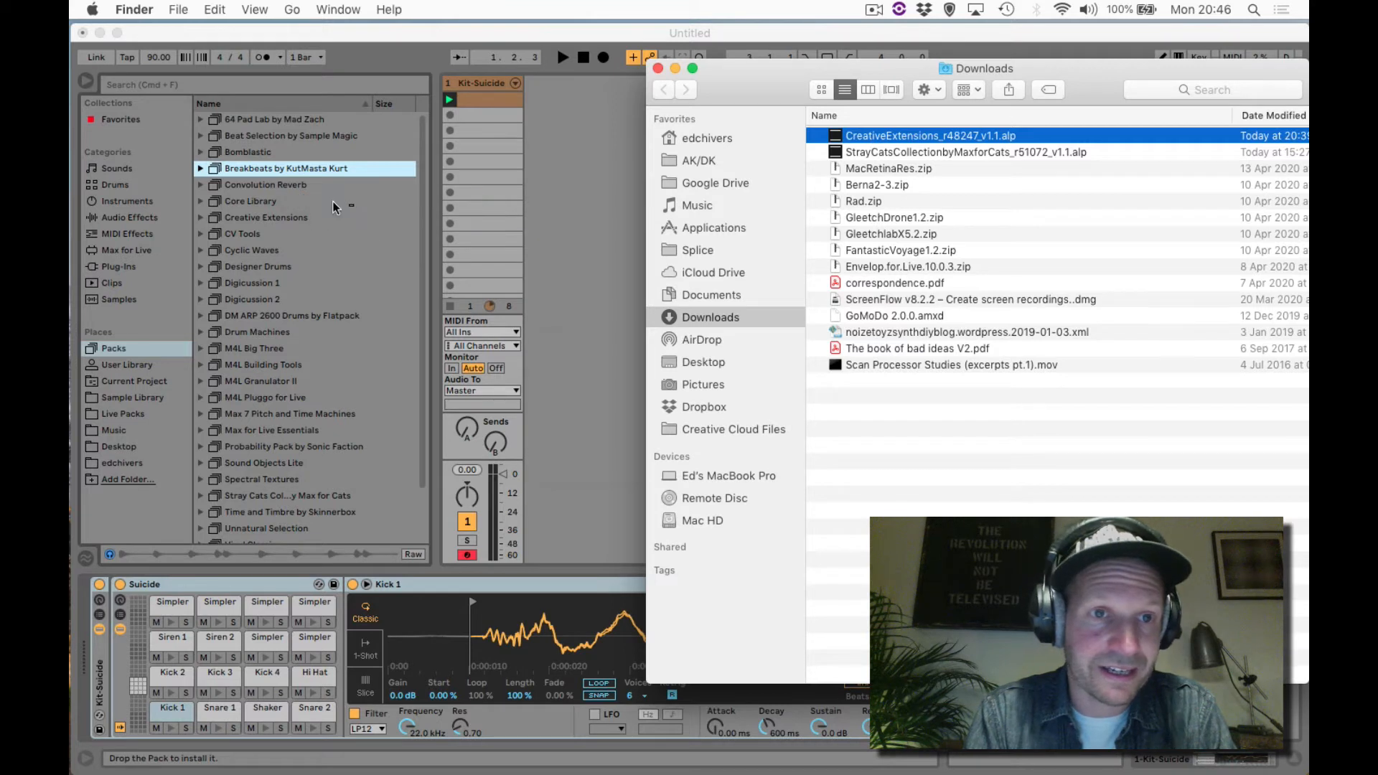
pyautogui.click(605, 213)
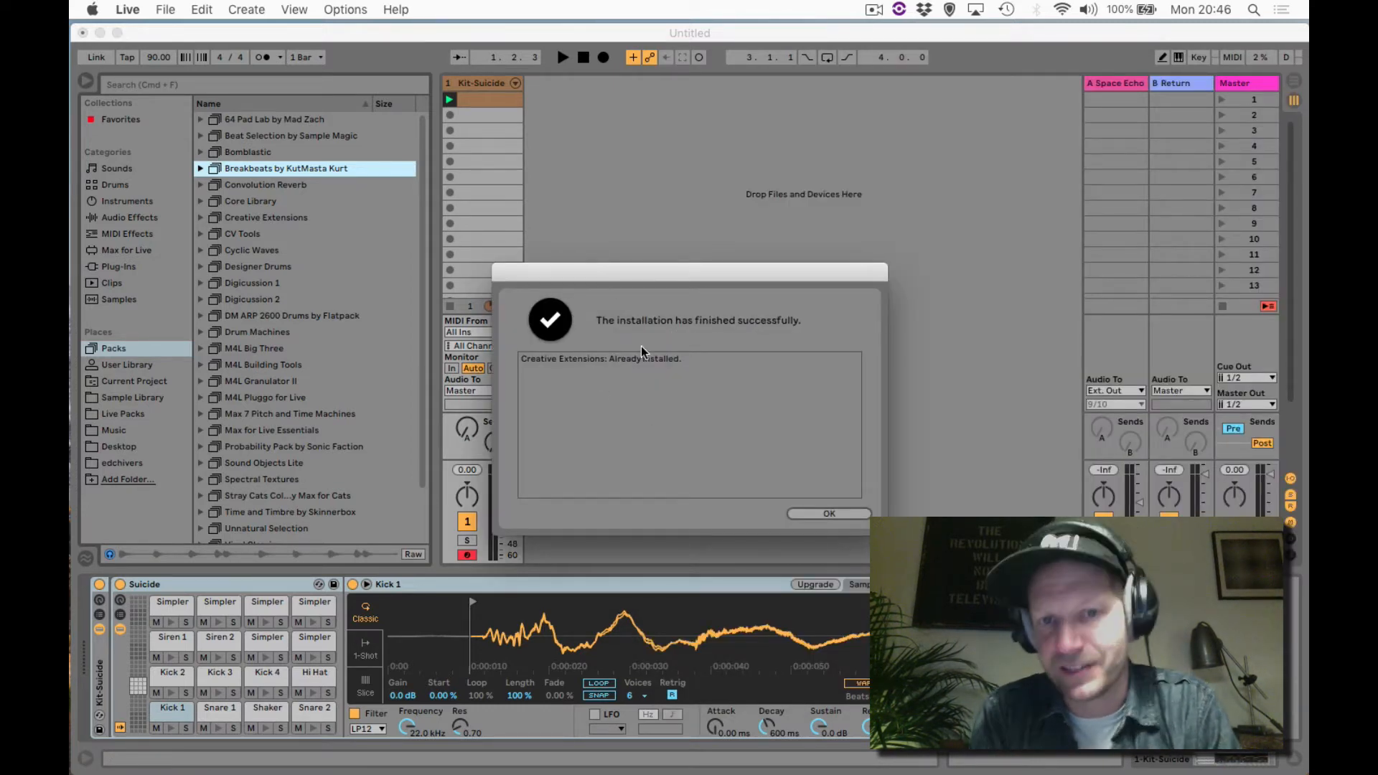
pyautogui.click(823, 514)
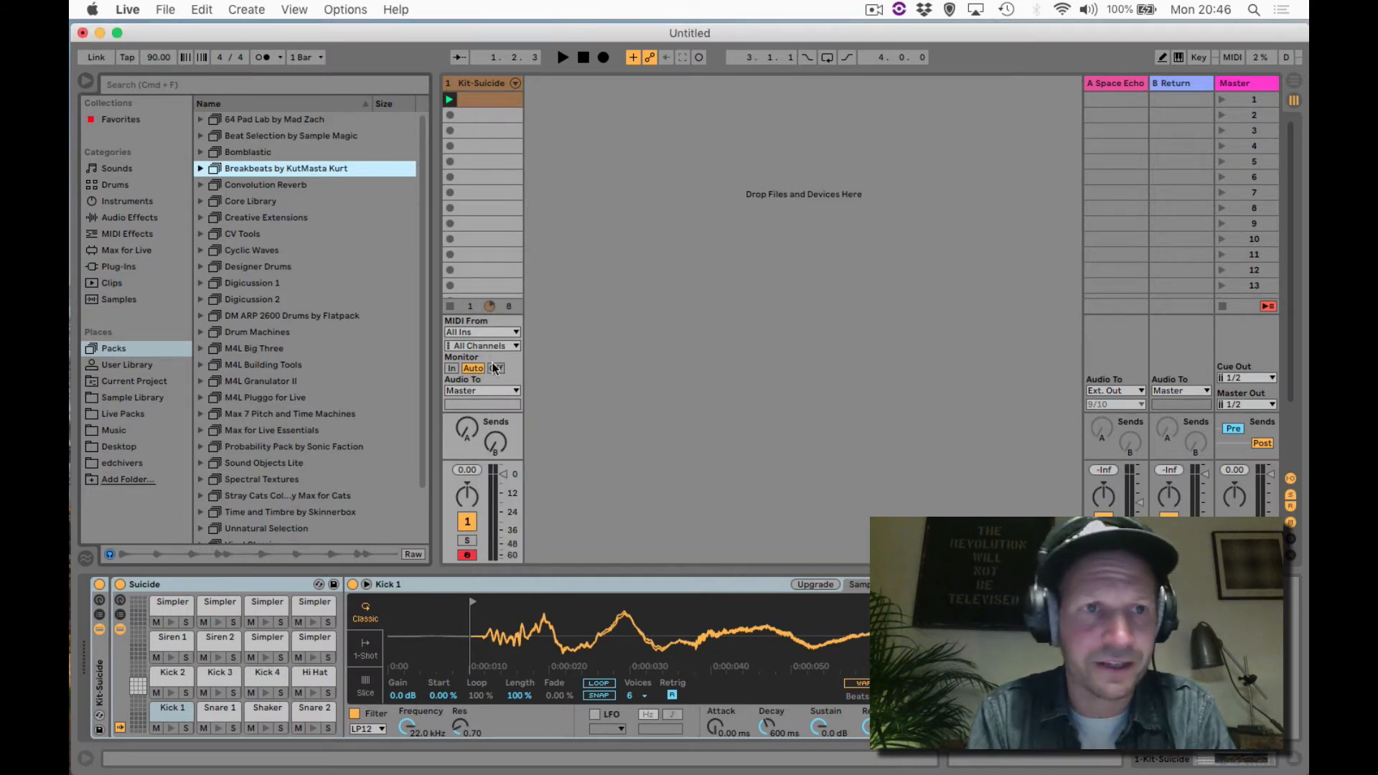
# Show the installed packs in Live's browser and expand the Creative Extensions pack.
pyautogui.click(116, 351)
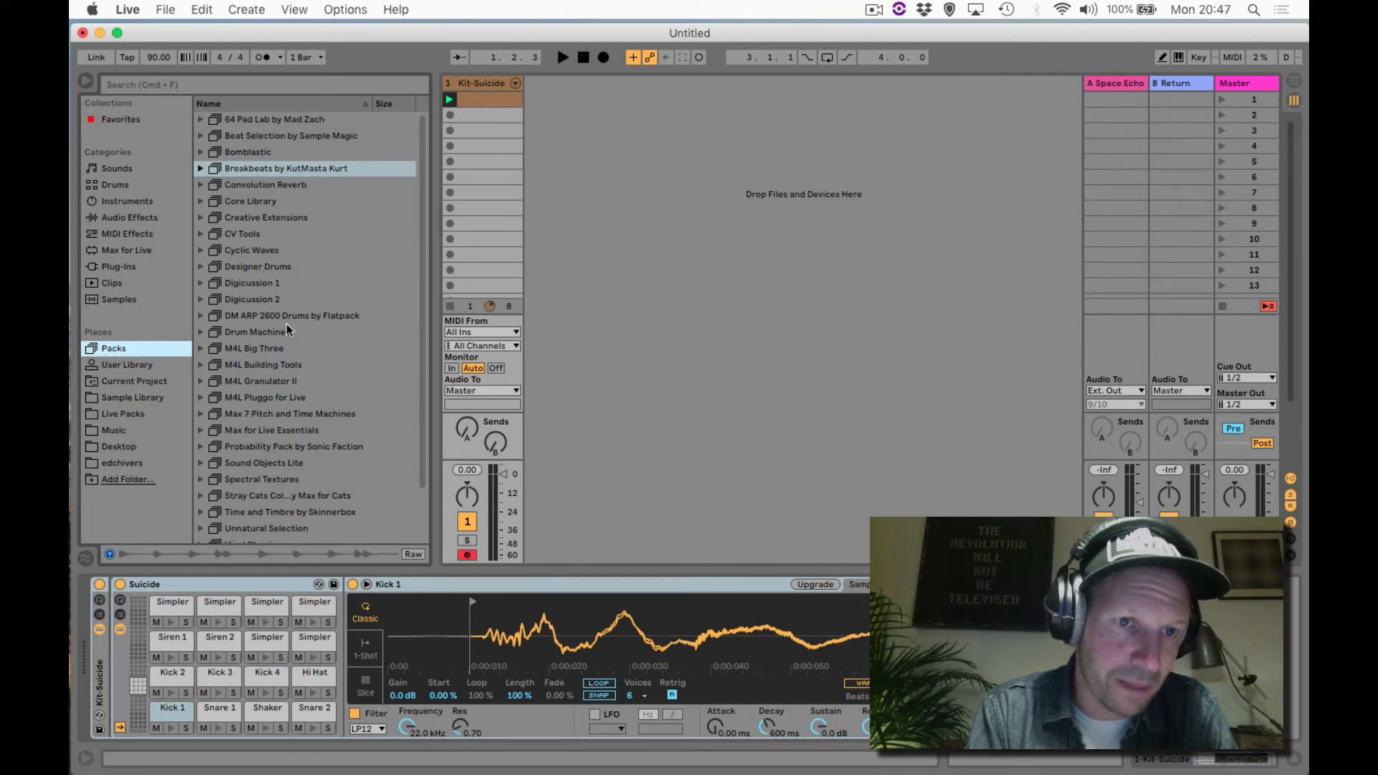
pyautogui.scroll(-3, 279, 457)
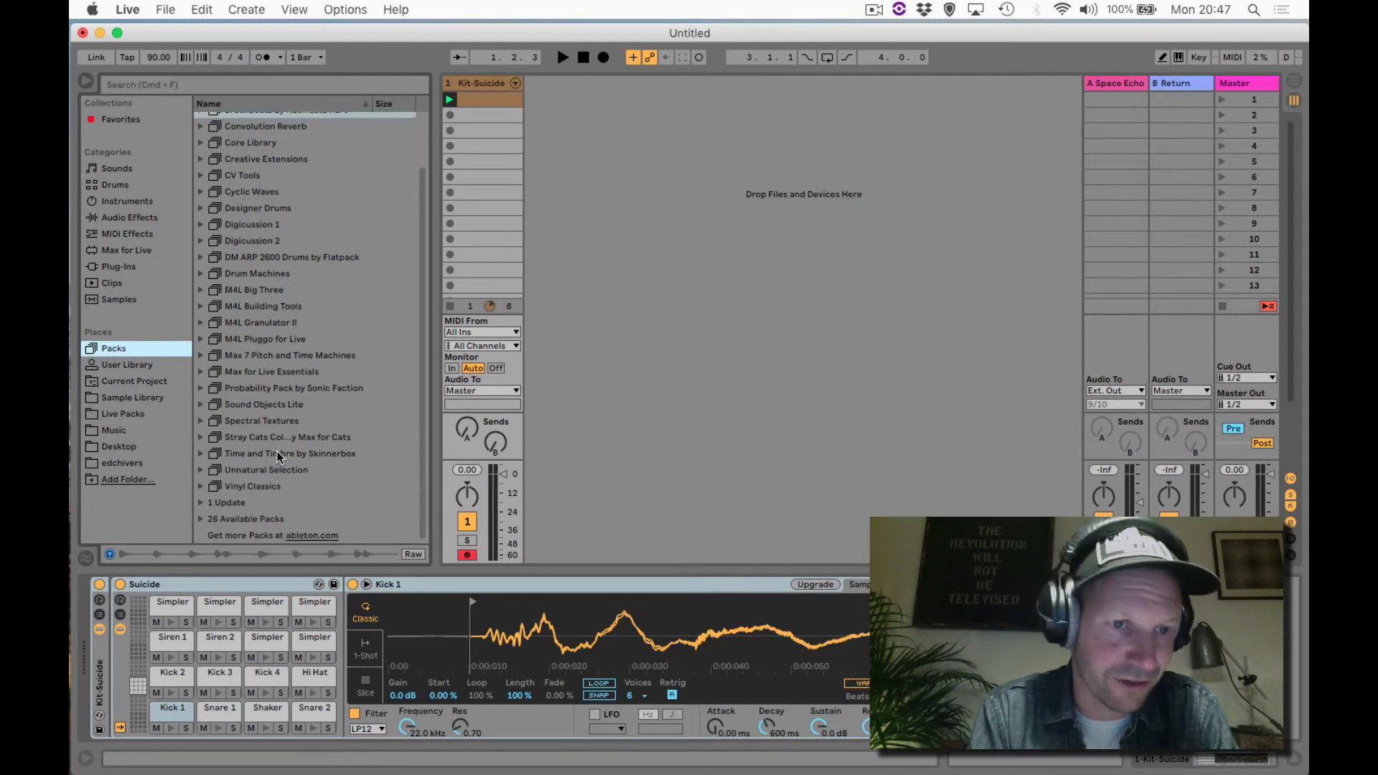
pyautogui.scroll(3, 278, 457)
pyautogui.scroll(-3, 279, 456)
pyautogui.scroll(3, 278, 456)
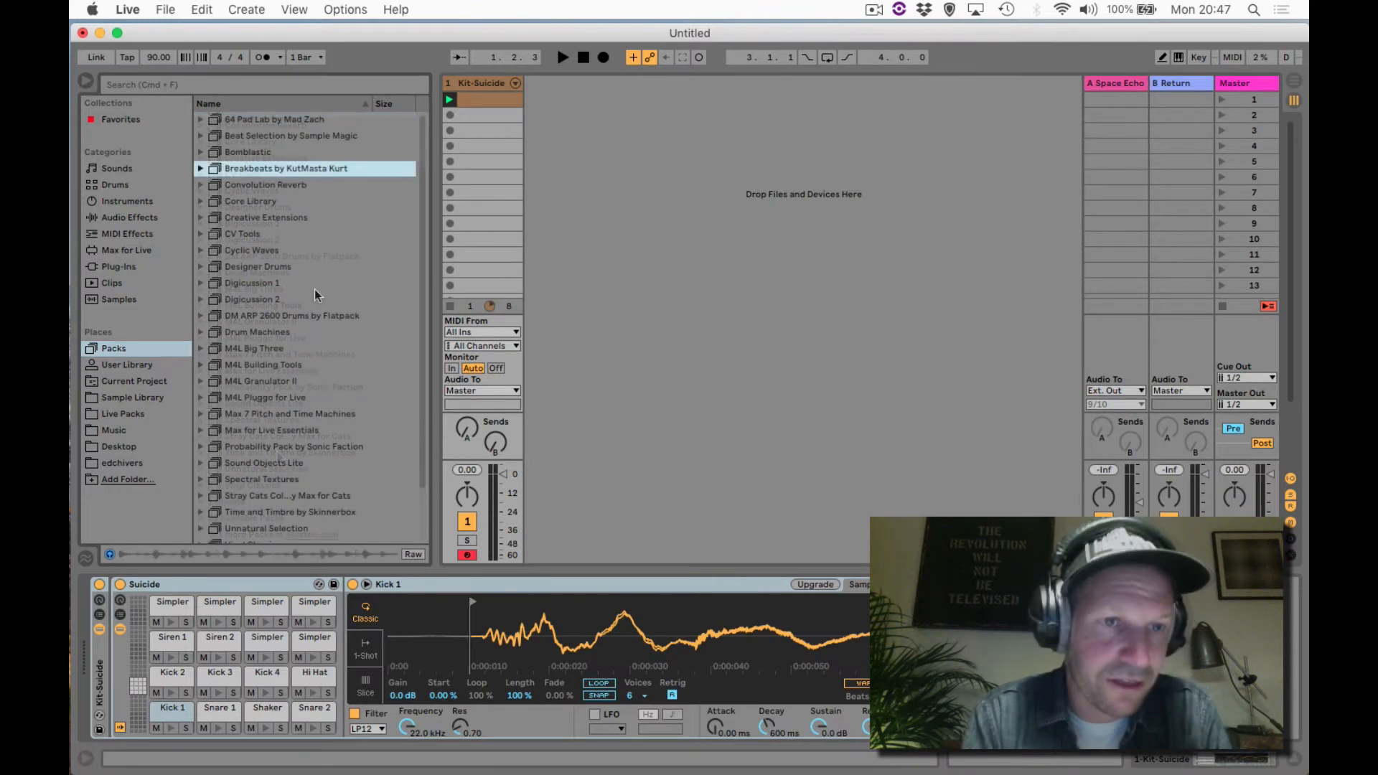
pyautogui.click(281, 219)
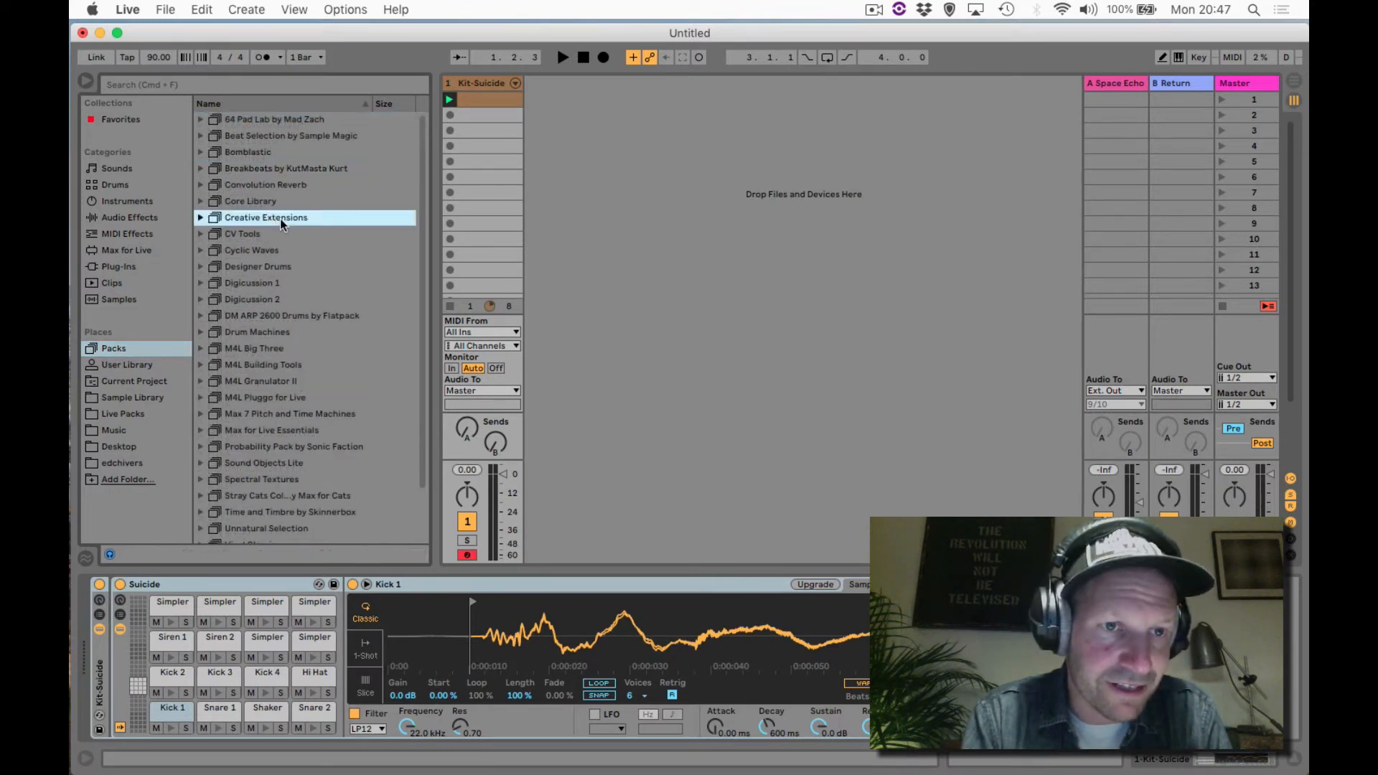
pyautogui.click(201, 218)
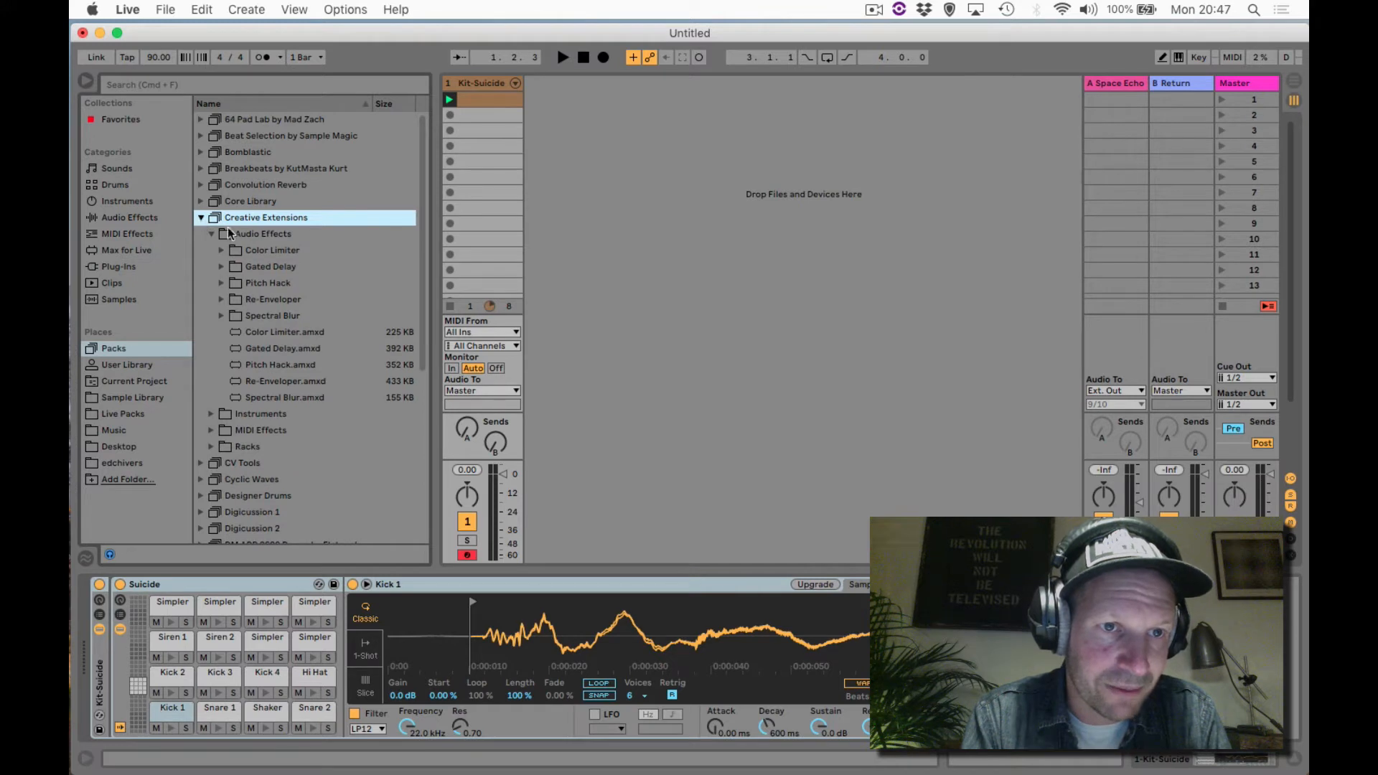
# Look through the pack's Instruments, MIDI Effects and Racks folders, and select Pitch Hack.amxd under Audio Effects.
pyautogui.click(210, 234)
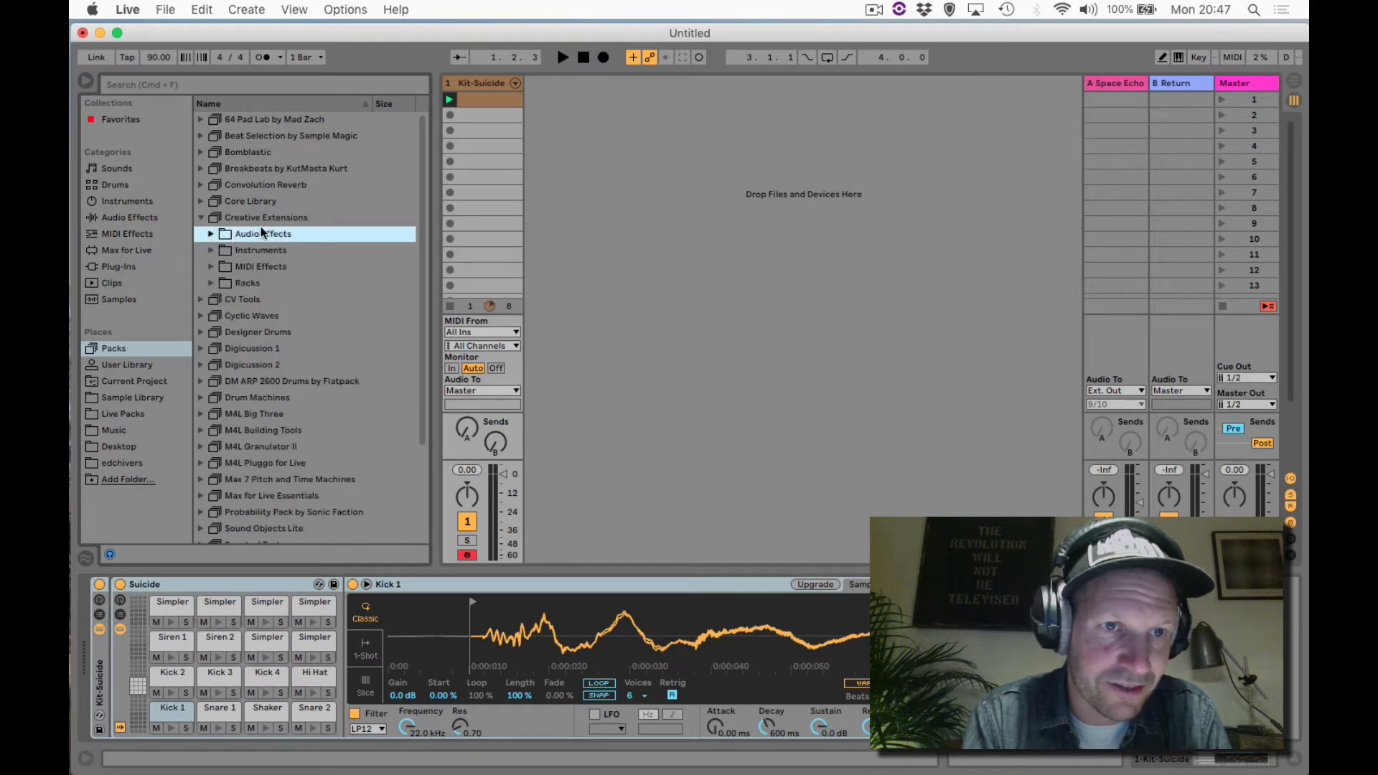
pyautogui.click(211, 250)
pyautogui.click(211, 250)
pyautogui.click(211, 267)
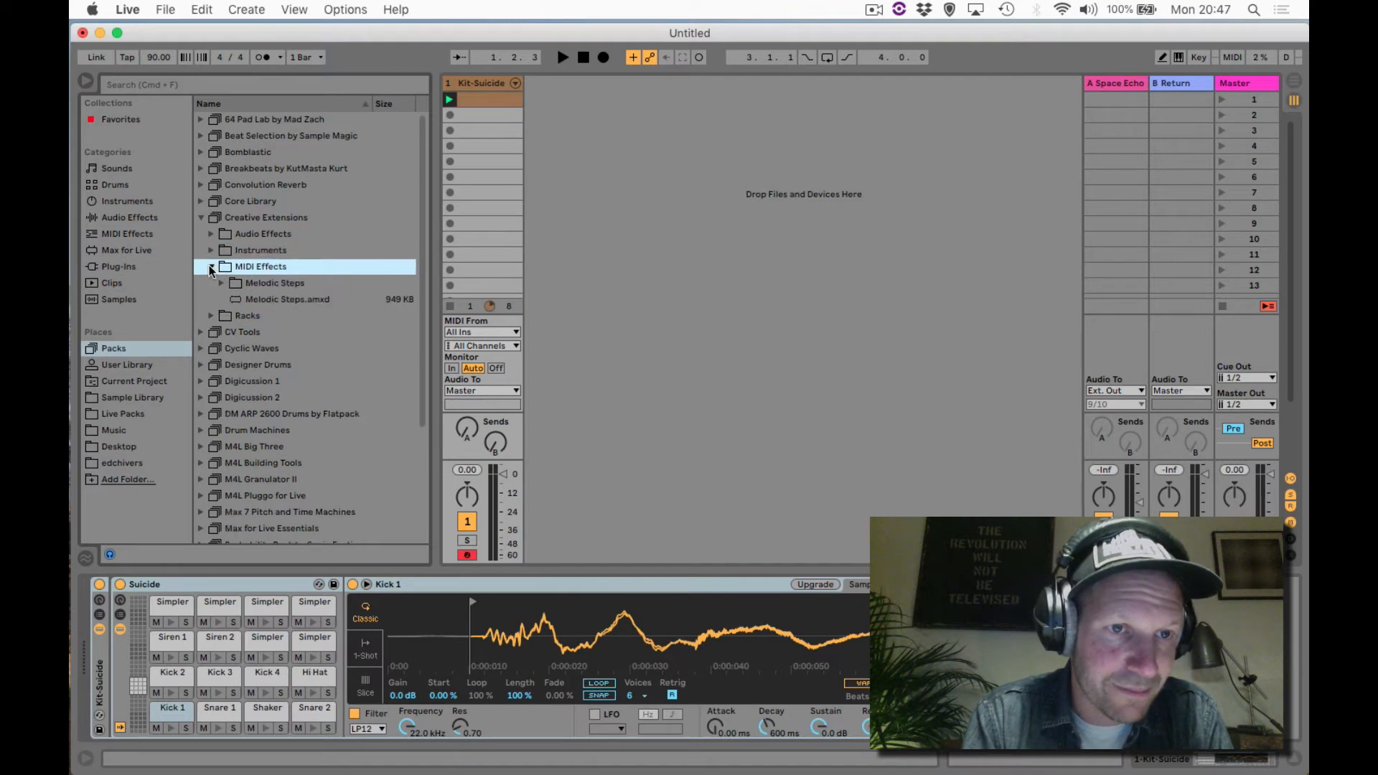
pyautogui.click(212, 269)
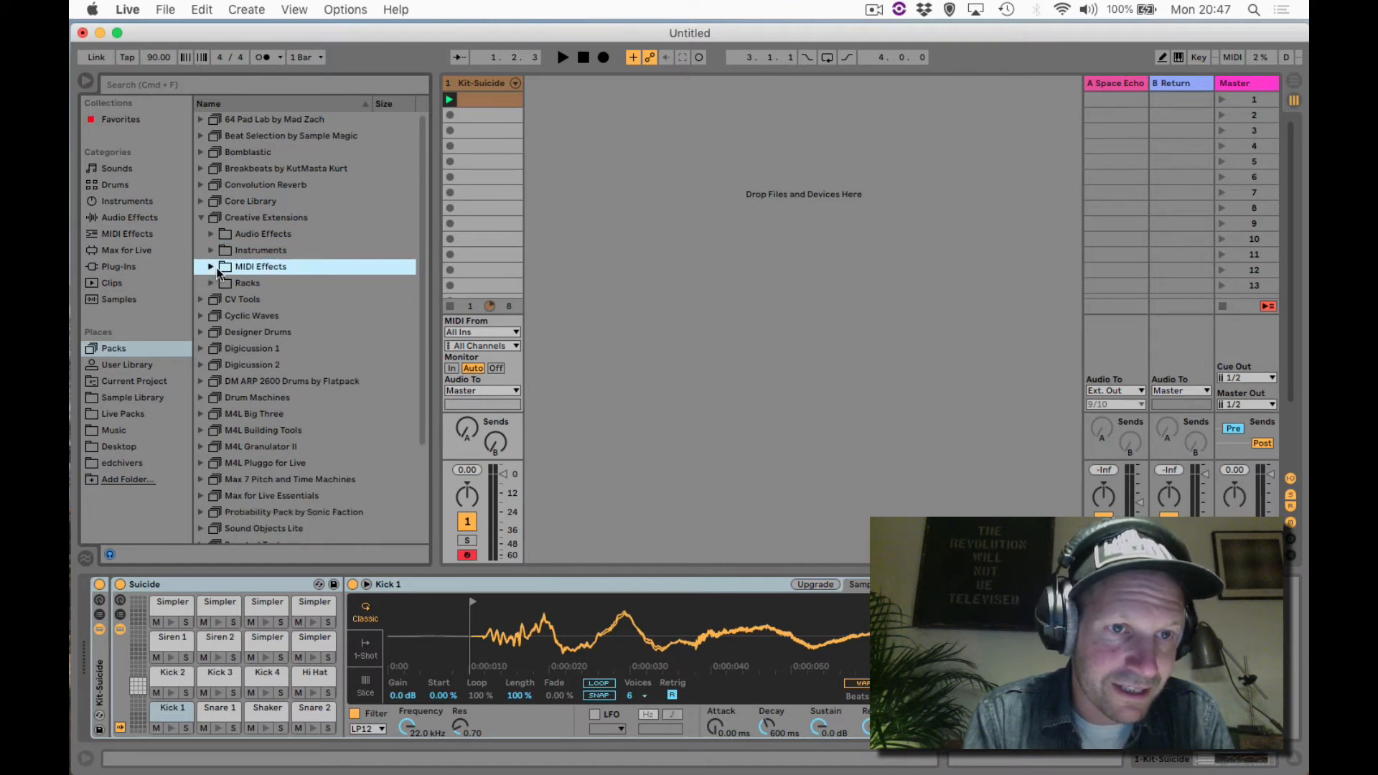
pyautogui.click(211, 283)
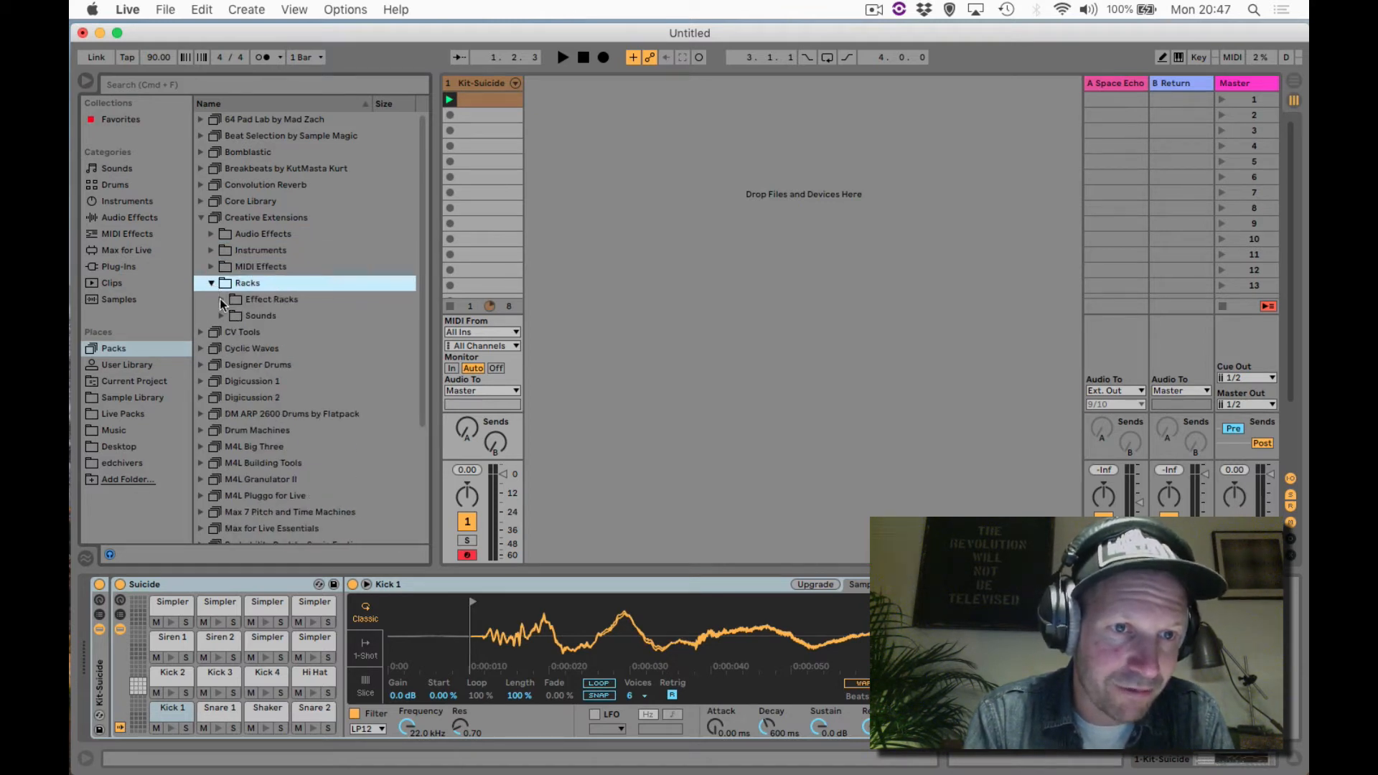
pyautogui.click(222, 299)
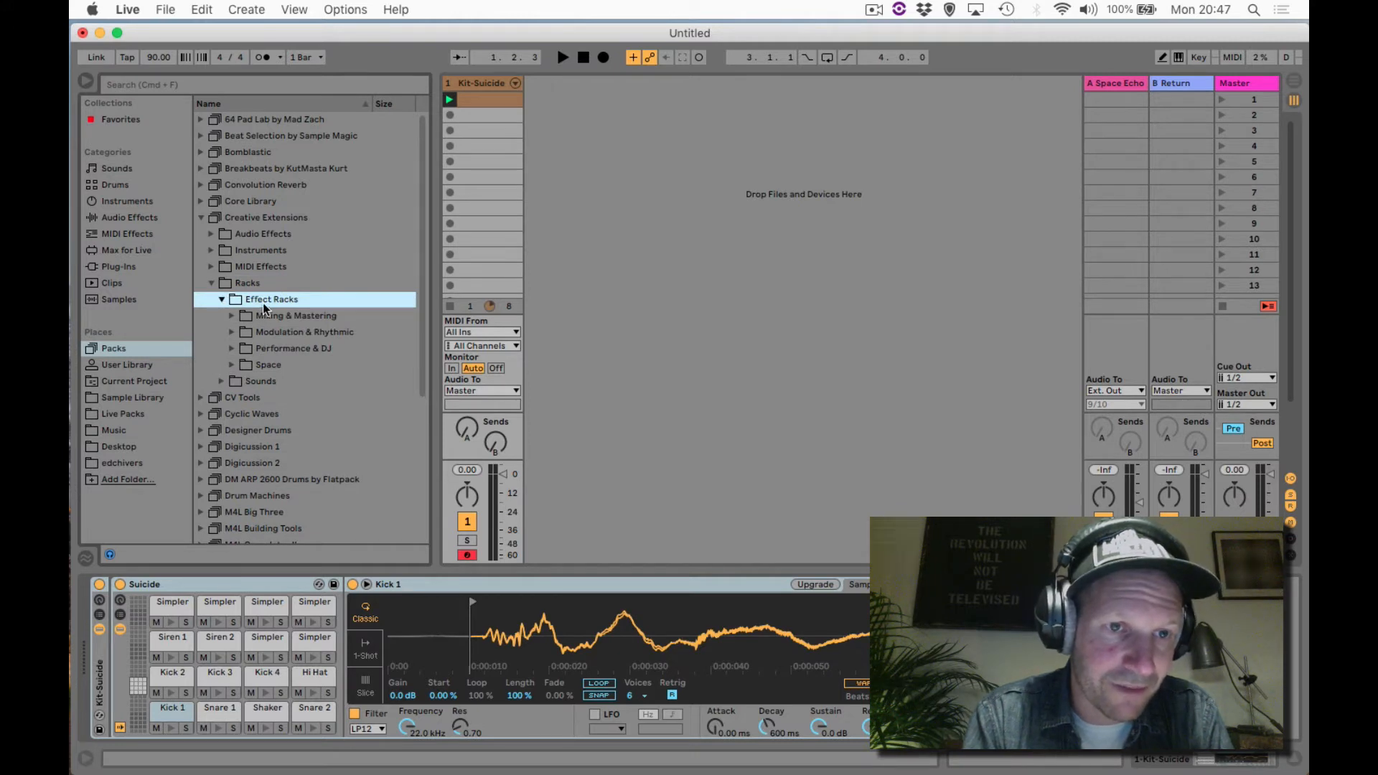
pyautogui.click(212, 234)
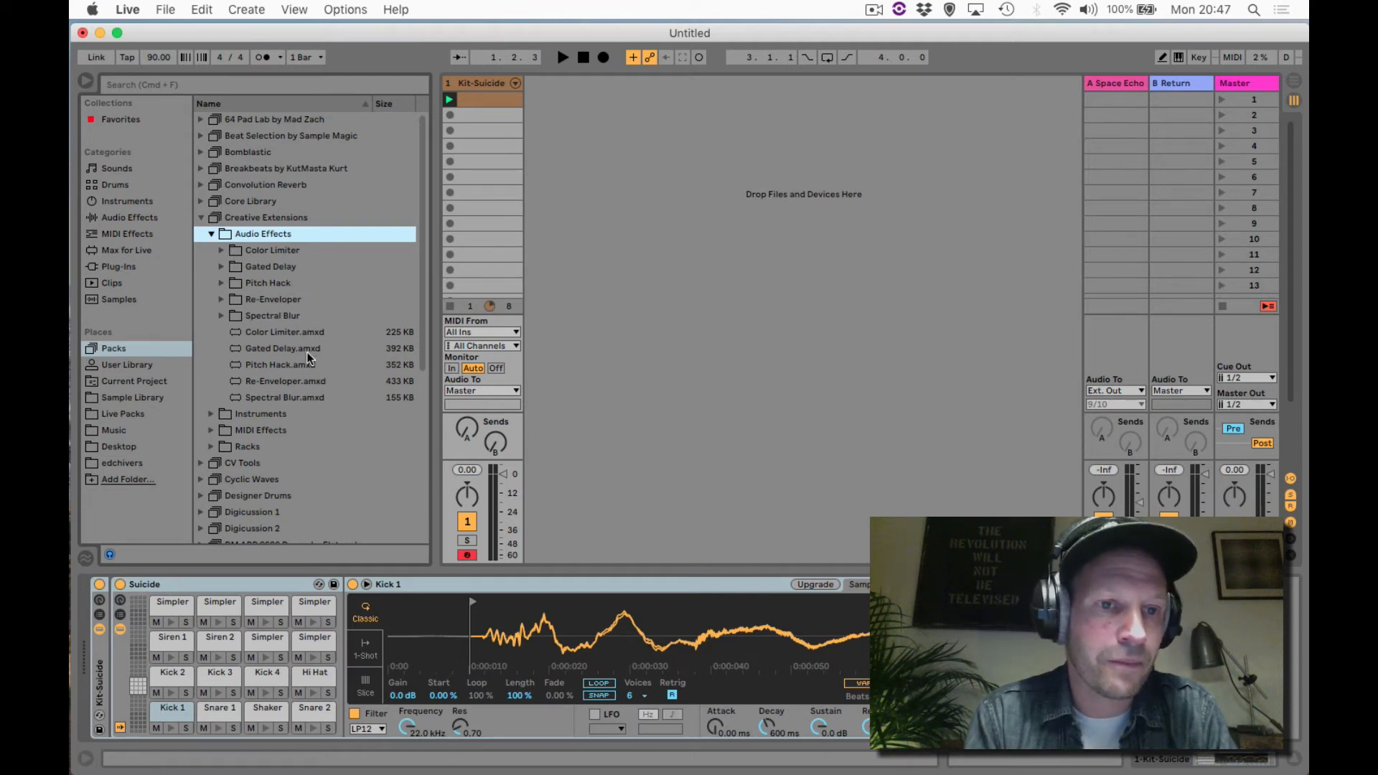
pyautogui.click(259, 366)
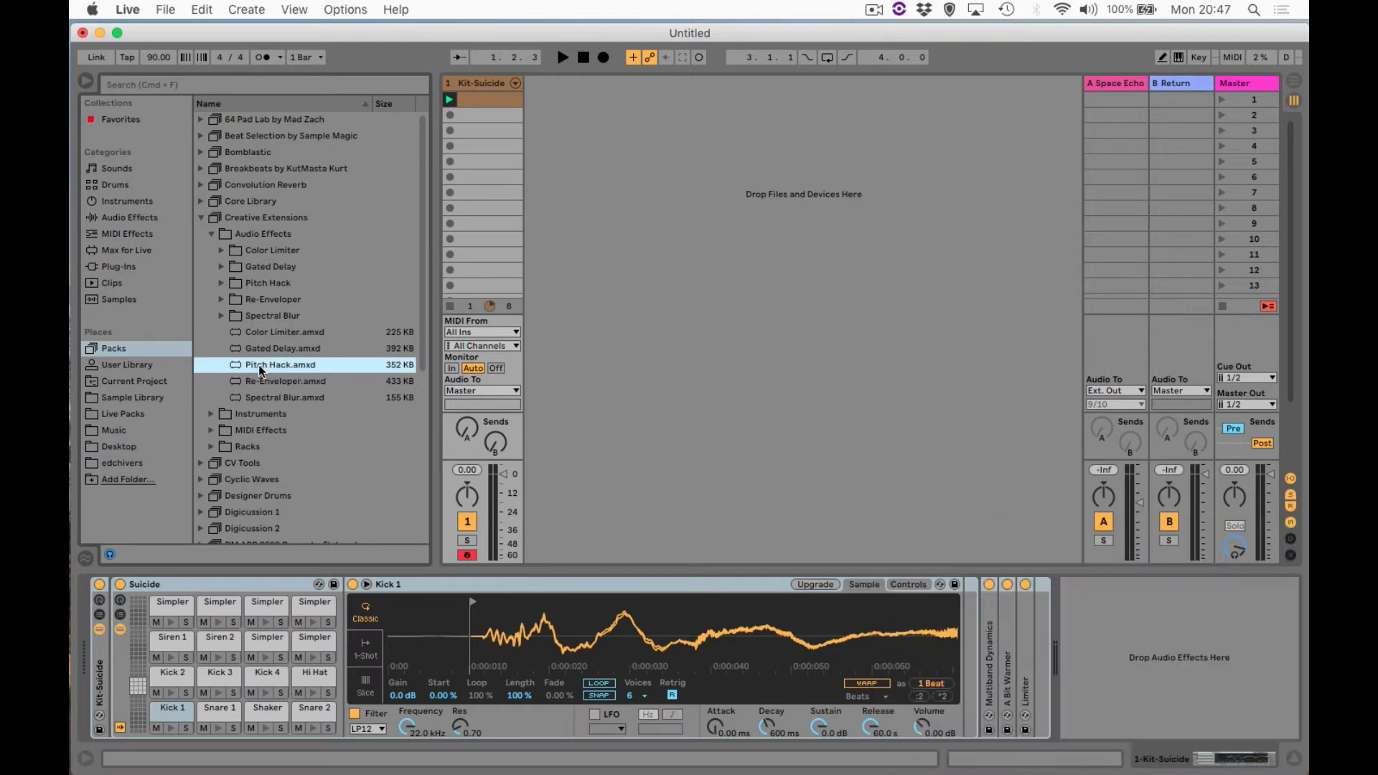
# Play the first clip on the Kit-Suicide track to hear the dry beat, and stop playback.
pyautogui.click(448, 100)
pyautogui.click(450, 96)
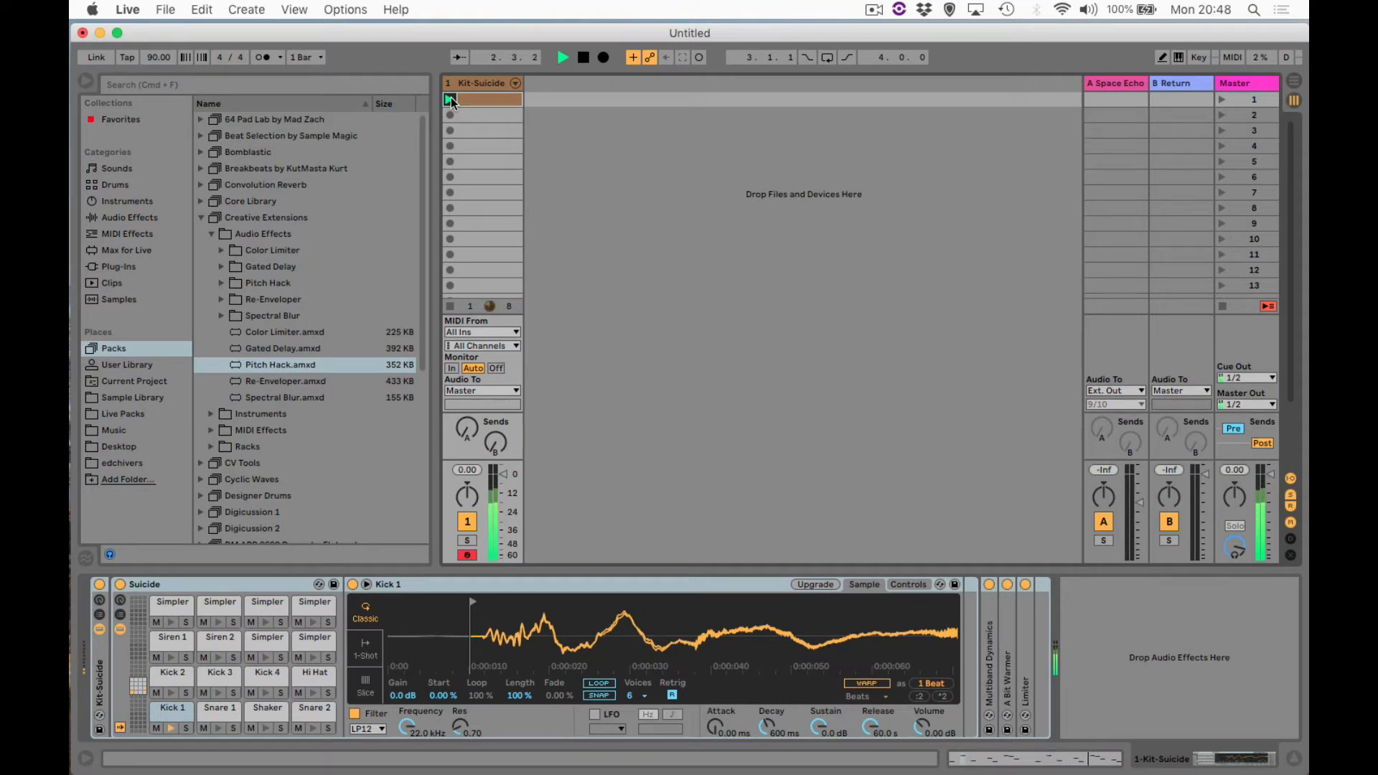
pyautogui.press('space')
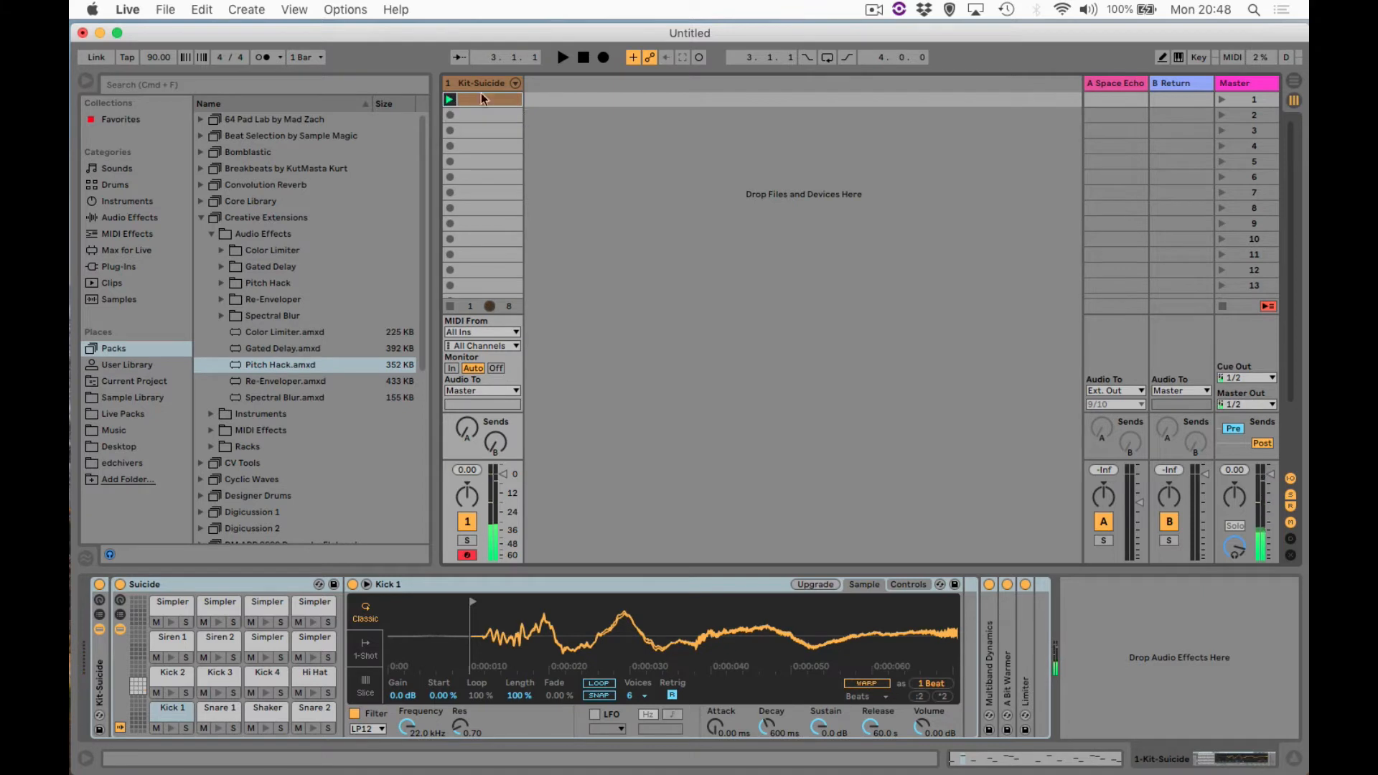
# Add Pitch Hack to the end of the Kit-Suicide device chain and set its pitch shift to -8 st.
pyautogui.moveTo(263, 365); pyautogui.dragTo(1145, 680)
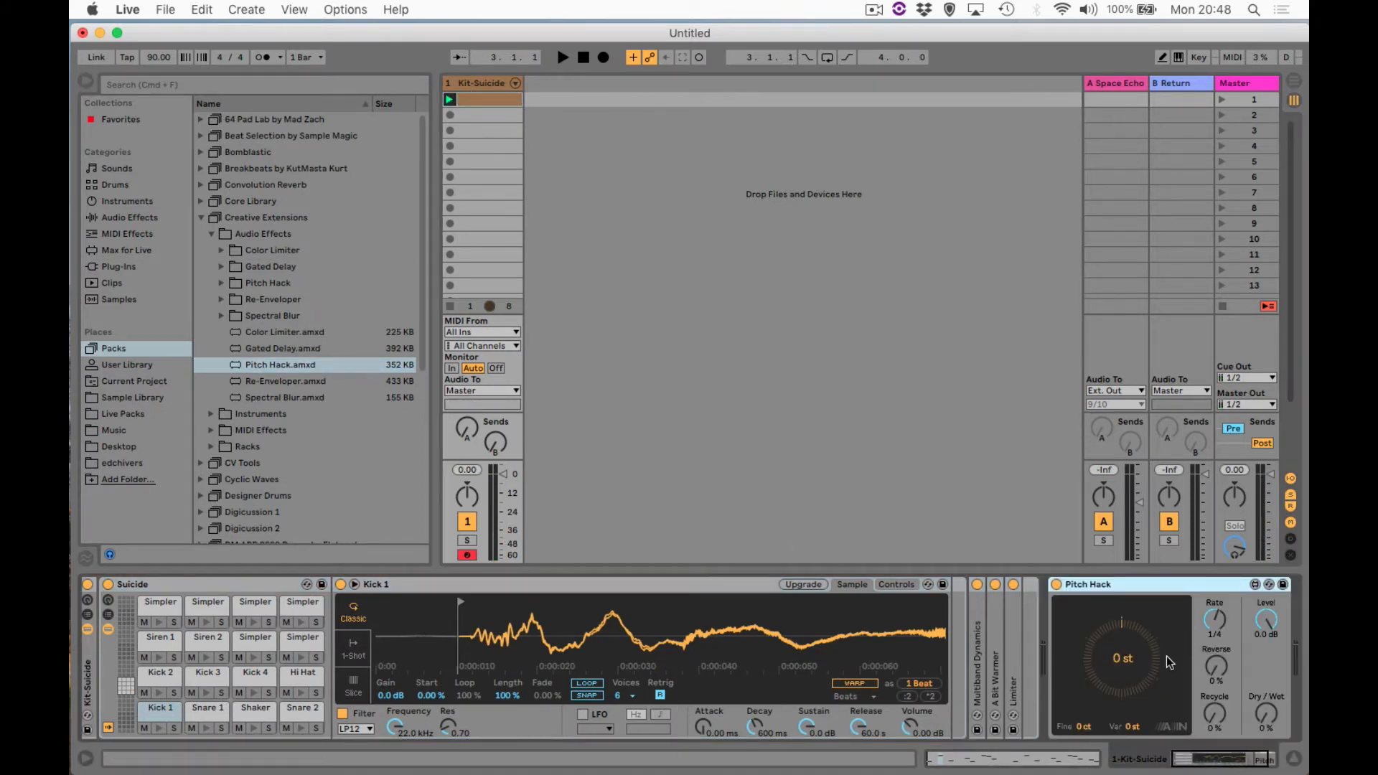
pyautogui.hscroll(3, 1166, 661)
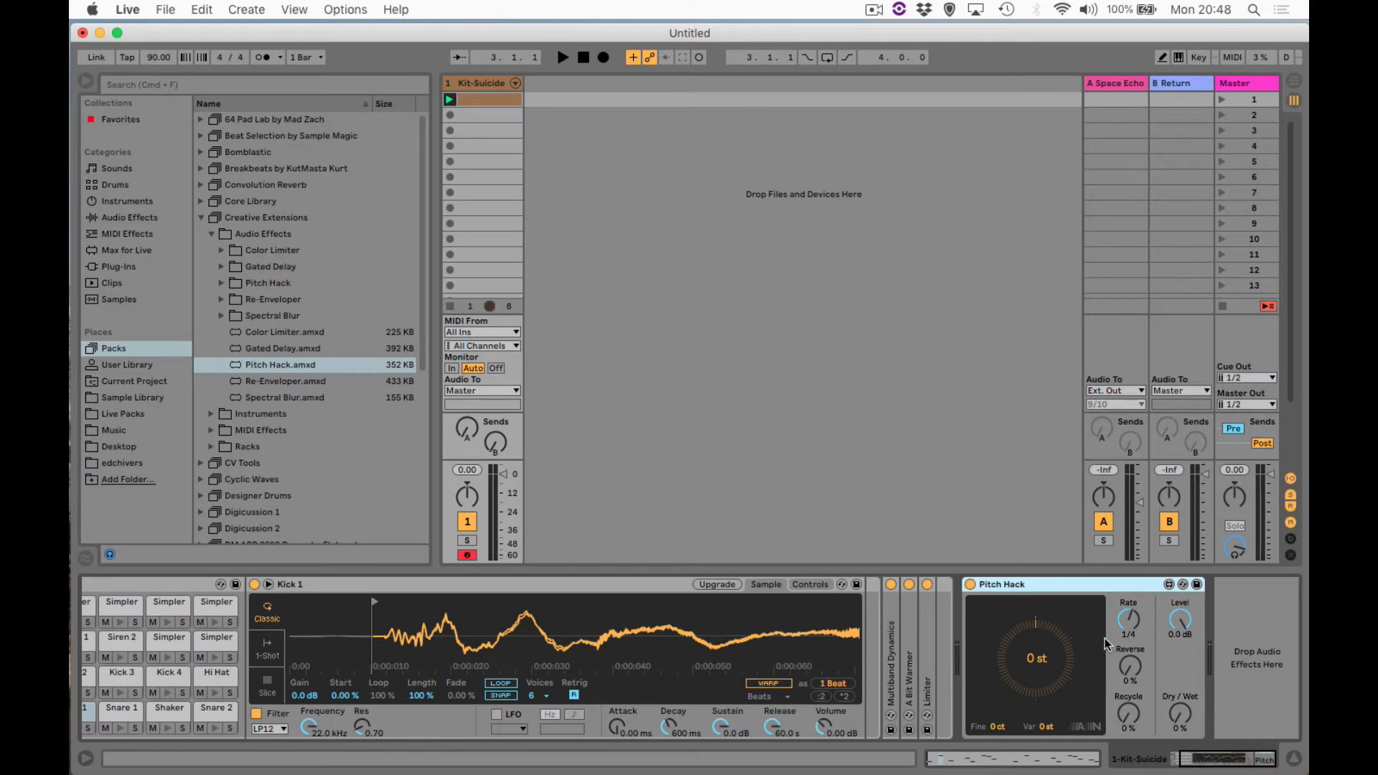
pyautogui.moveTo(1041, 660); pyautogui.dragTo(1040, 688)
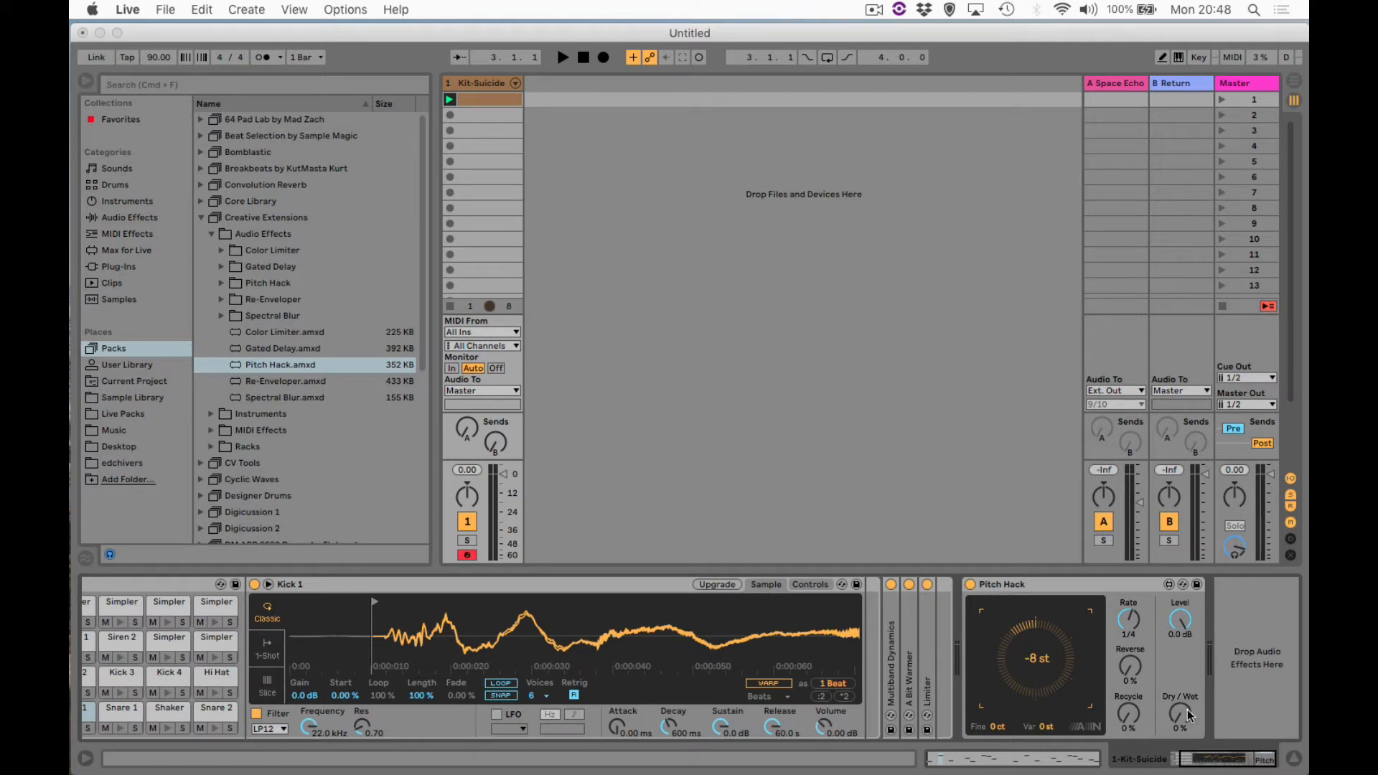
# Set Pitch Hack's Dry/Wet to 100% while the clip plays, and stop playback.
pyautogui.press('space')
pyautogui.moveTo(1187, 709)
pyautogui.mouseDown()
pyautogui.moveTo(1187, 675)
pyautogui.moveTo(1185, 719)
pyautogui.mouseUp()
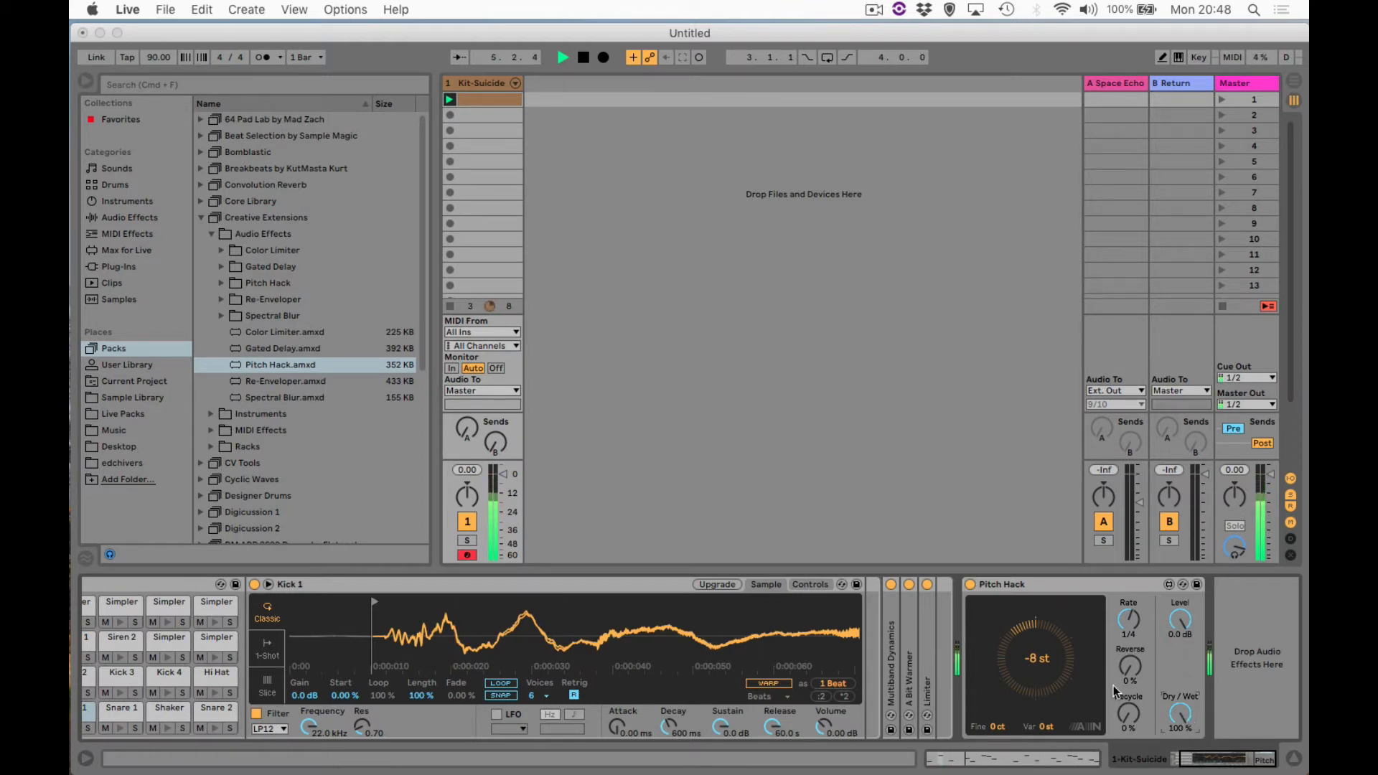
pyautogui.press('space')
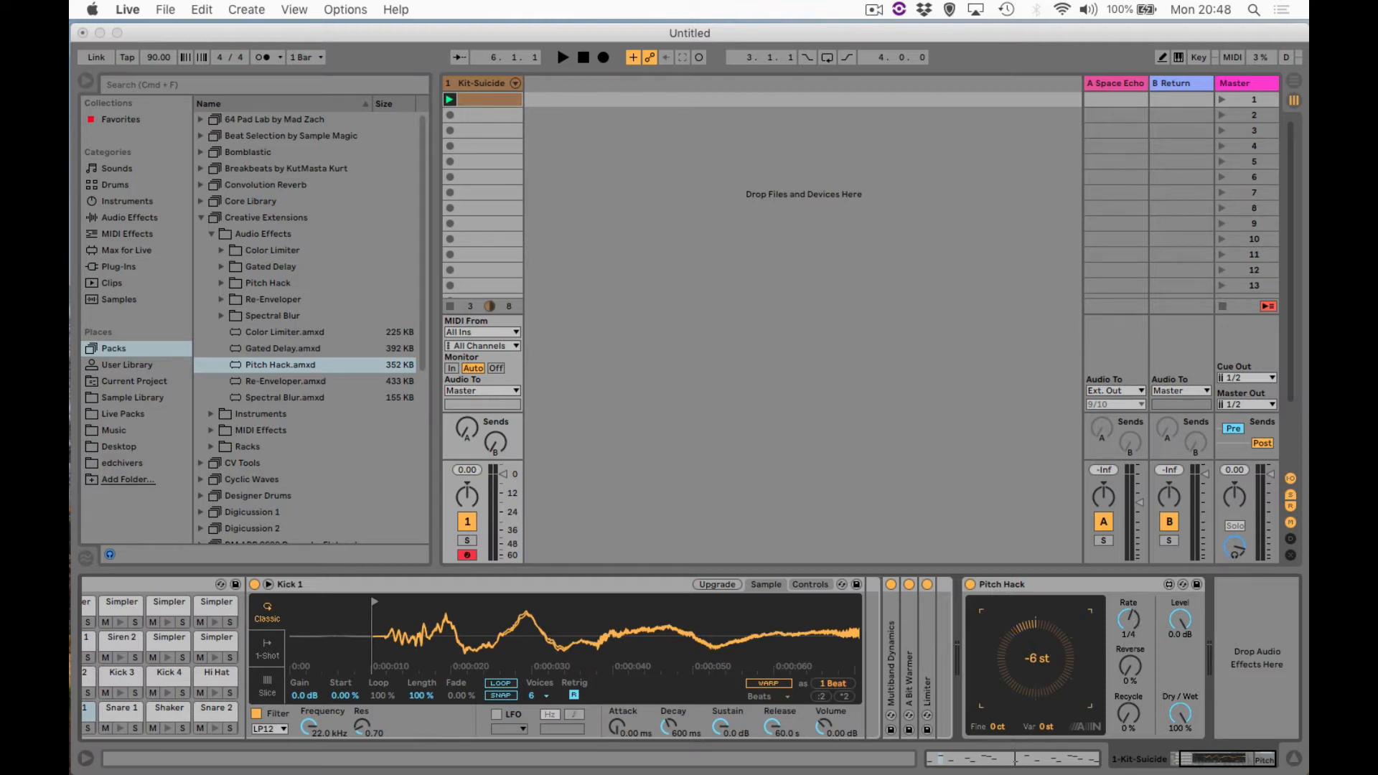
# Set Pitch Hack's pitch shift to -6 st, play the clip to hear it, and stop playback.
pyautogui.moveTo(1038, 673); pyautogui.dragTo(1031, 660)
pyautogui.press('space')
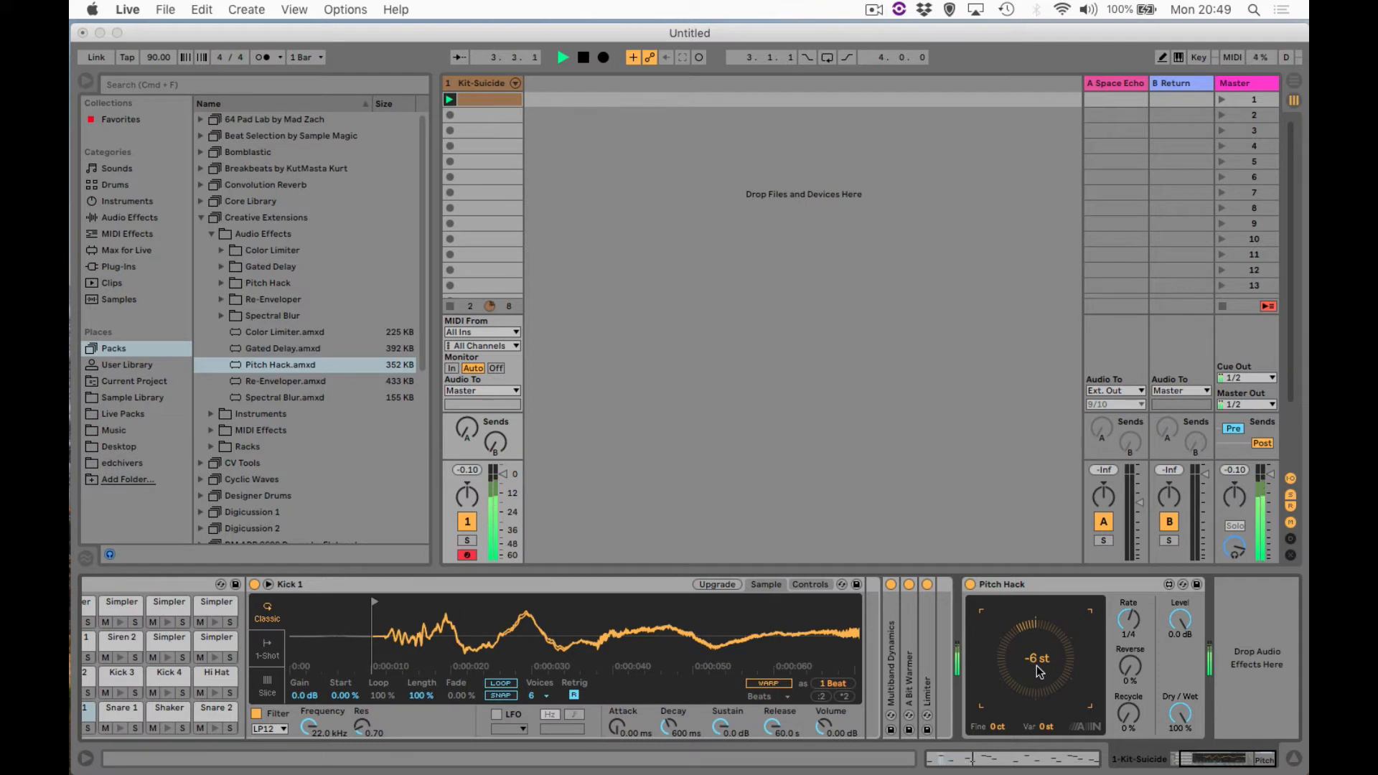
pyautogui.press('space')
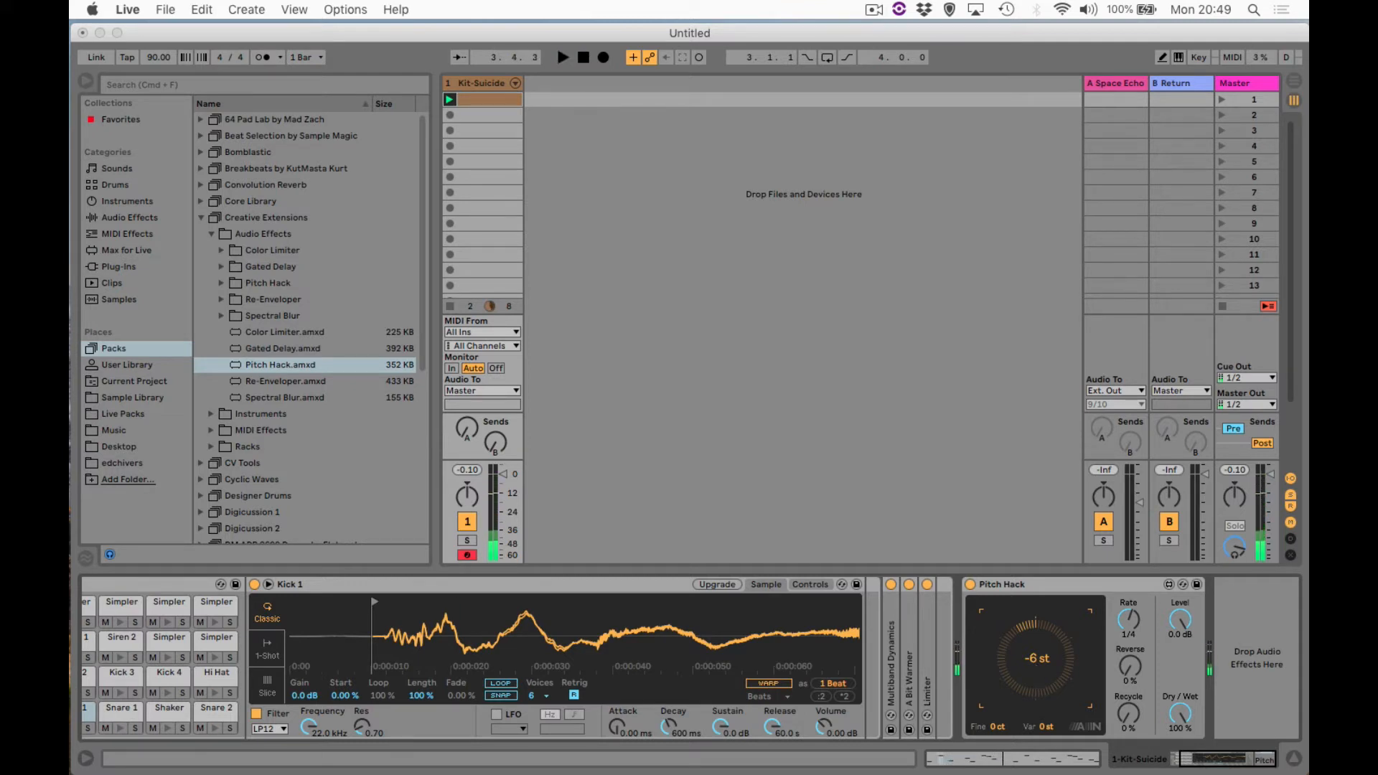
# Play the beat with Pitch Hack's pitch shift at +11 st, lower the shift to +5 st during playback, and replay it.
pyautogui.moveTo(1036, 665); pyautogui.dragTo(1036, 620)
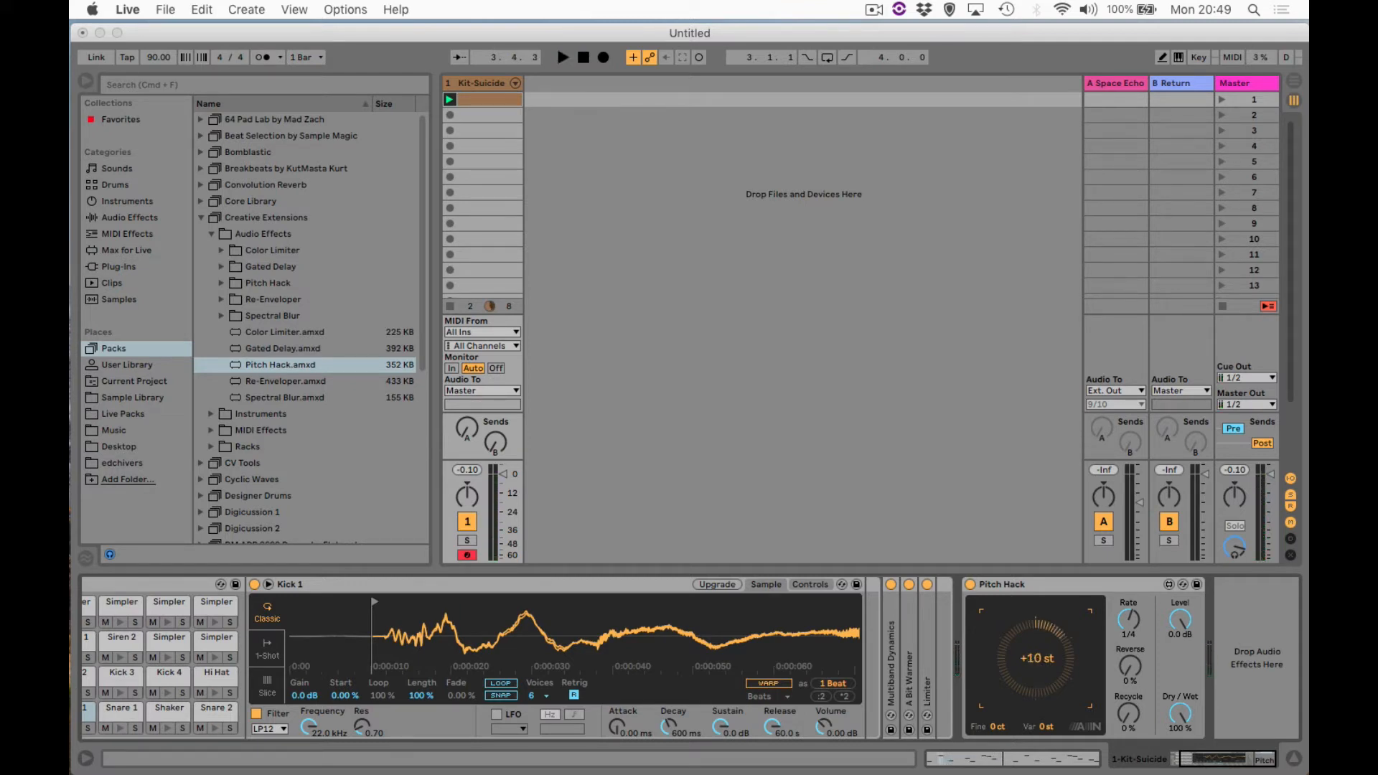
pyautogui.press('space')
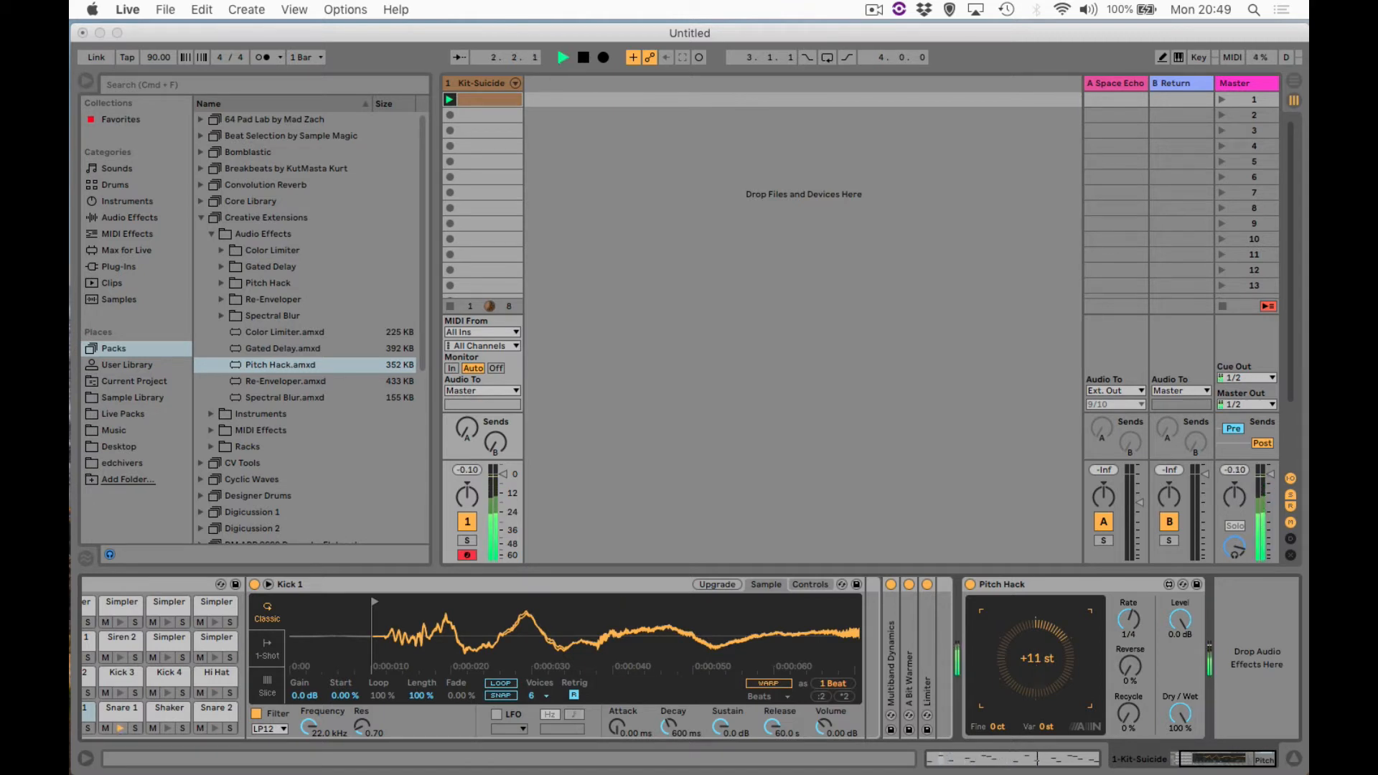
pyautogui.moveTo(1036, 665); pyautogui.dragTo(1036, 683)
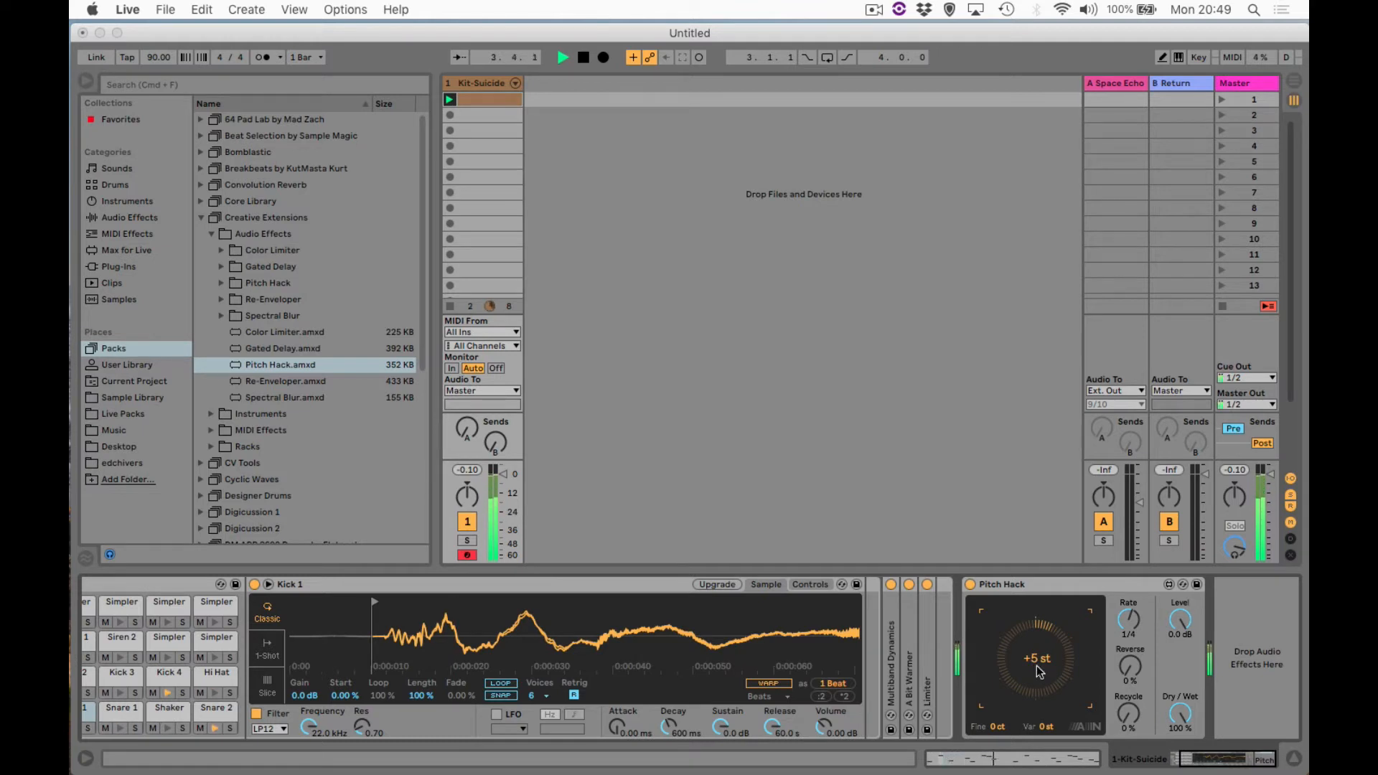
pyautogui.press('space')
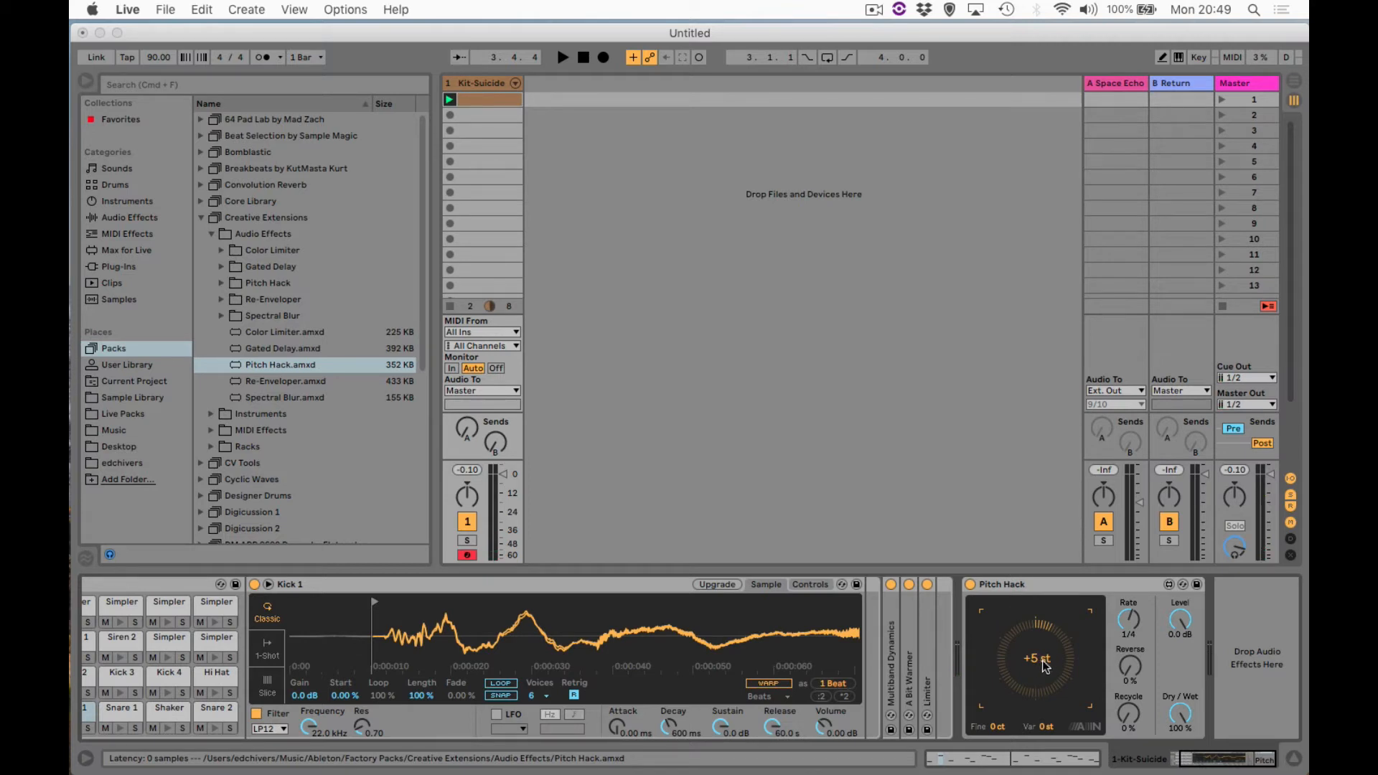
pyautogui.press('space')
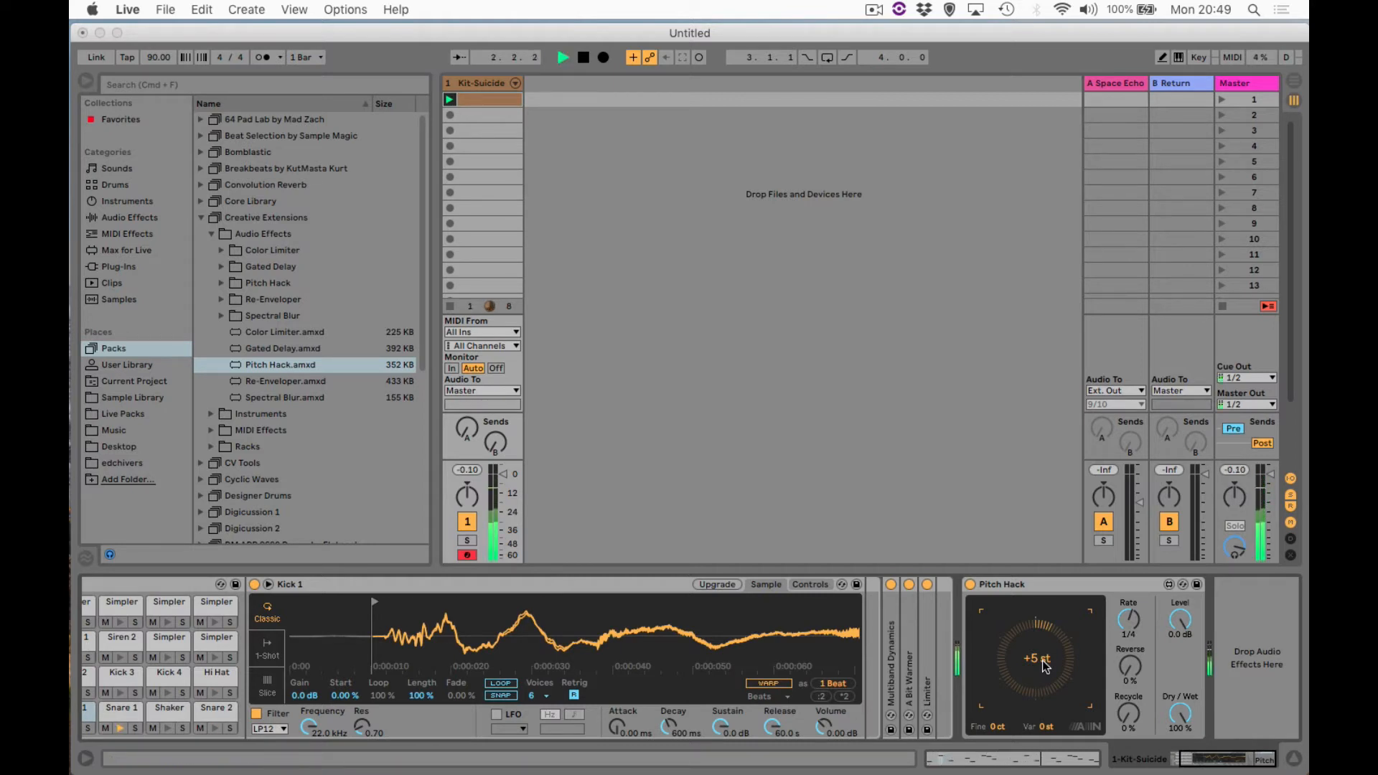
pyautogui.press('space')
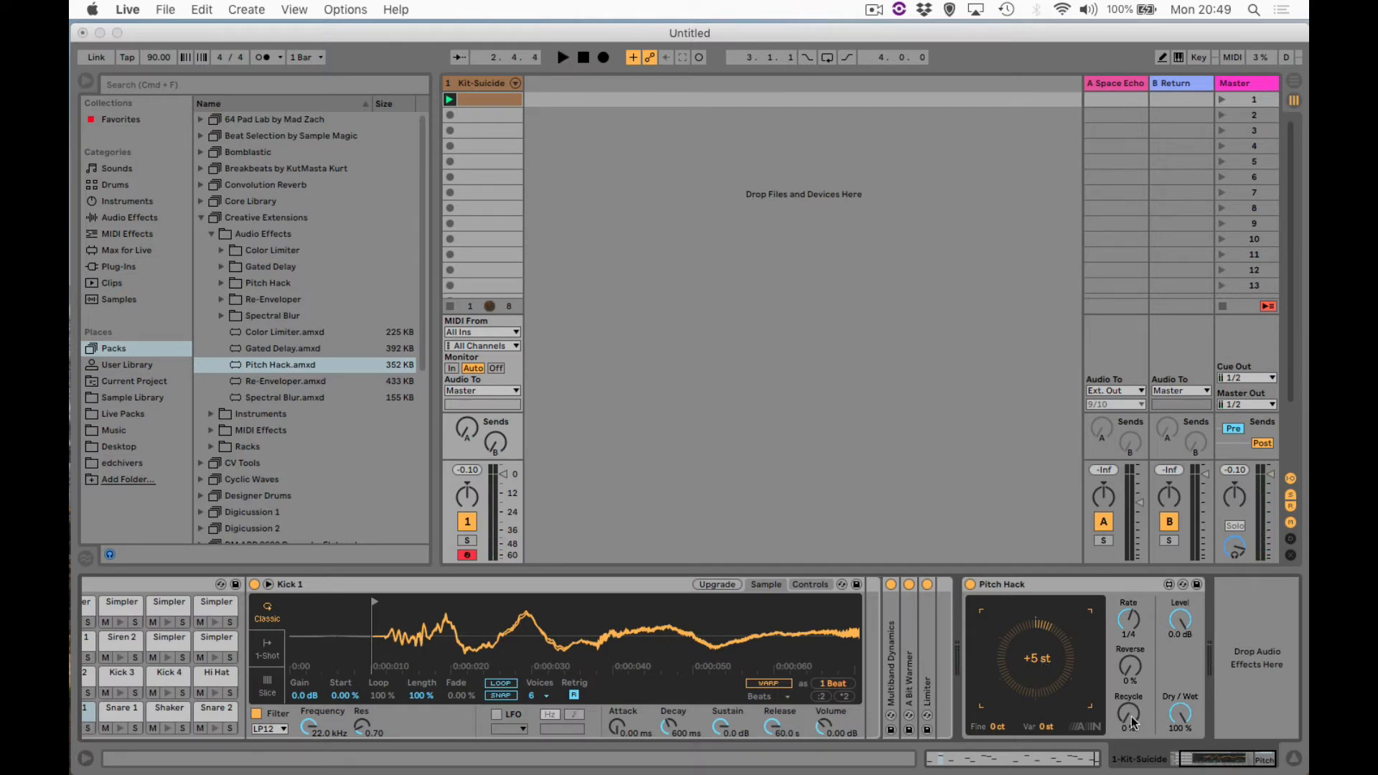
# Raise Pitch Hack's Recycle to 30% during playback, sweep the pitch shift down to -36 st, and settle it at -7 st.
pyautogui.press('space')
pyautogui.moveTo(1132, 721)
pyautogui.mouseDown()
pyautogui.moveTo(1132, 656)
pyautogui.moveTo(1133, 699)
pyautogui.mouseUp()
pyautogui.moveTo(1040, 659); pyautogui.dragTo(1040, 706)
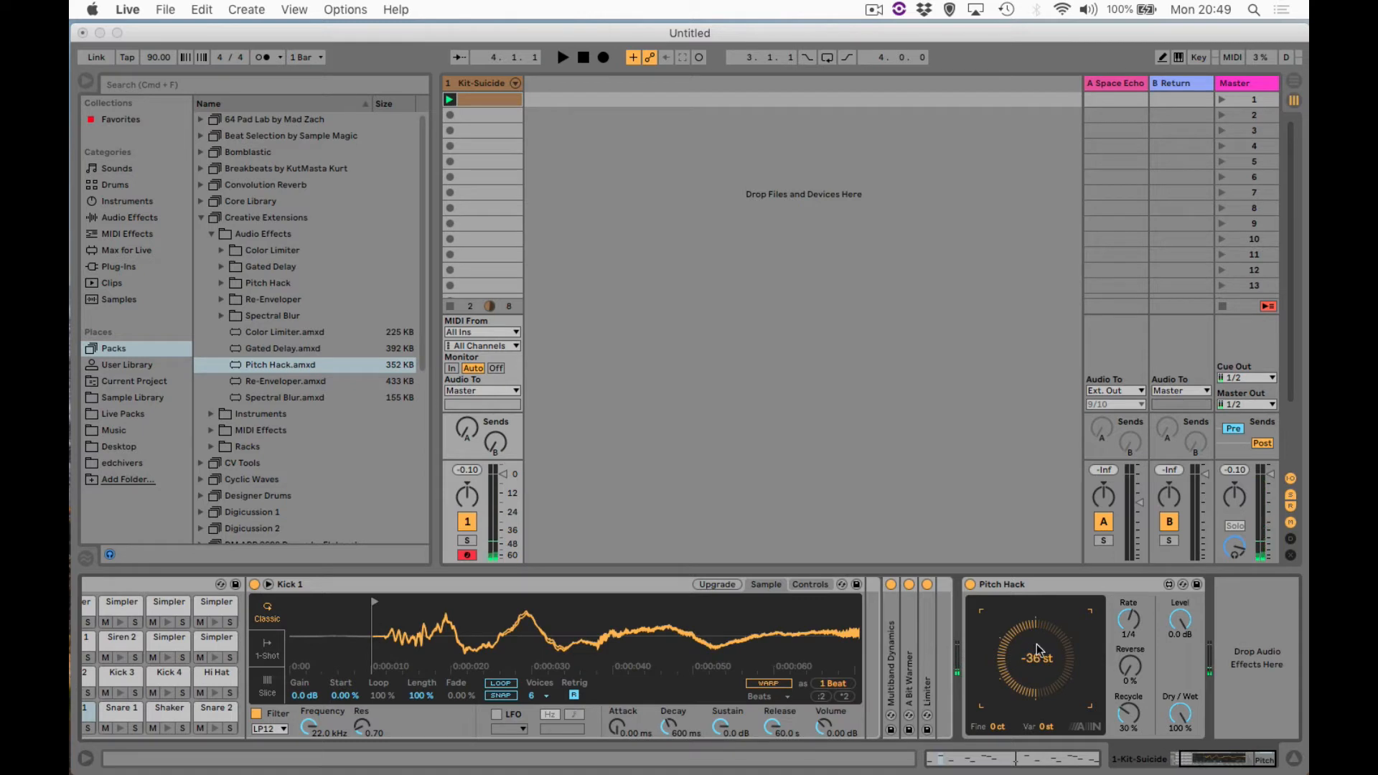
# Raise Pitch Hack's Recycle to 96% while the clip plays, return it to 0%, and stop playback.
pyautogui.moveTo(1128, 712); pyautogui.dragTo(1127, 729)
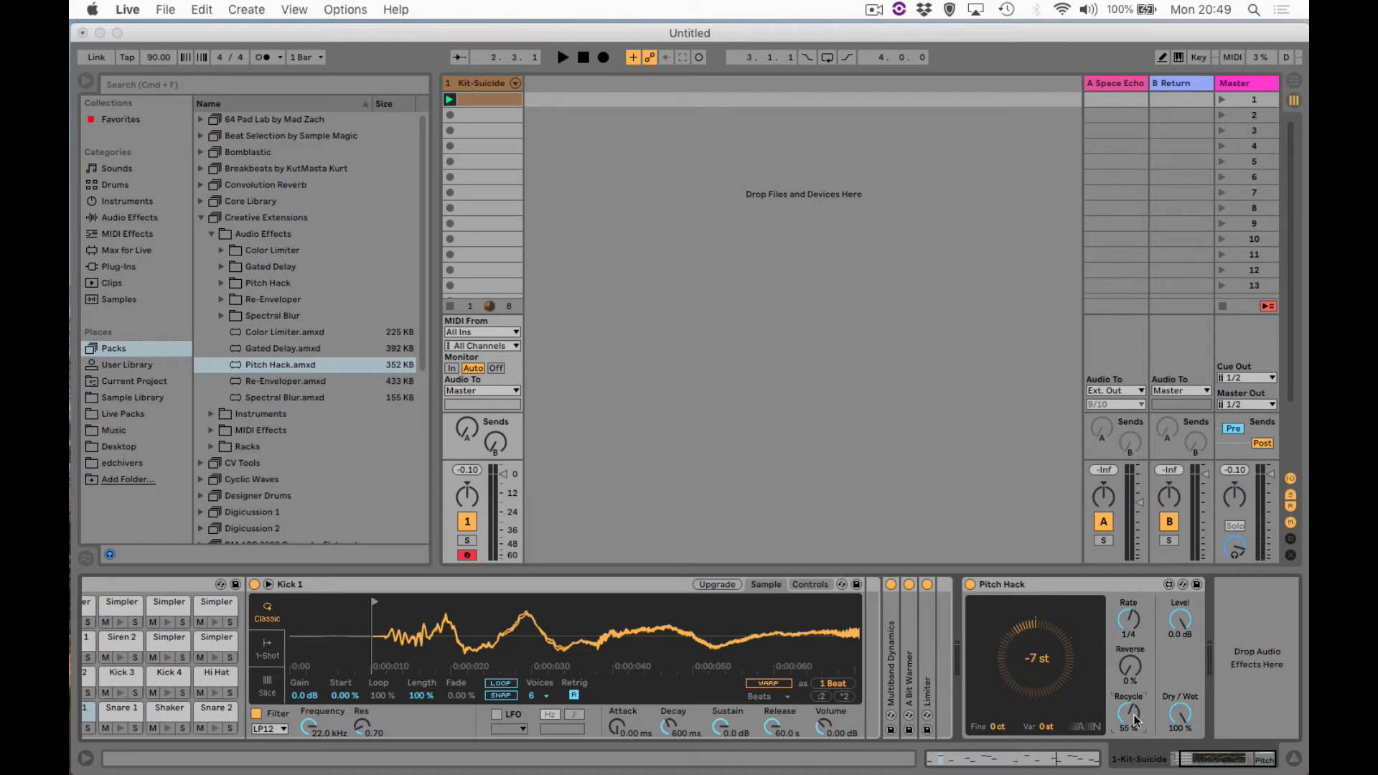
pyautogui.press('space')
pyautogui.moveTo(1128, 712); pyautogui.dragTo(1131, 667)
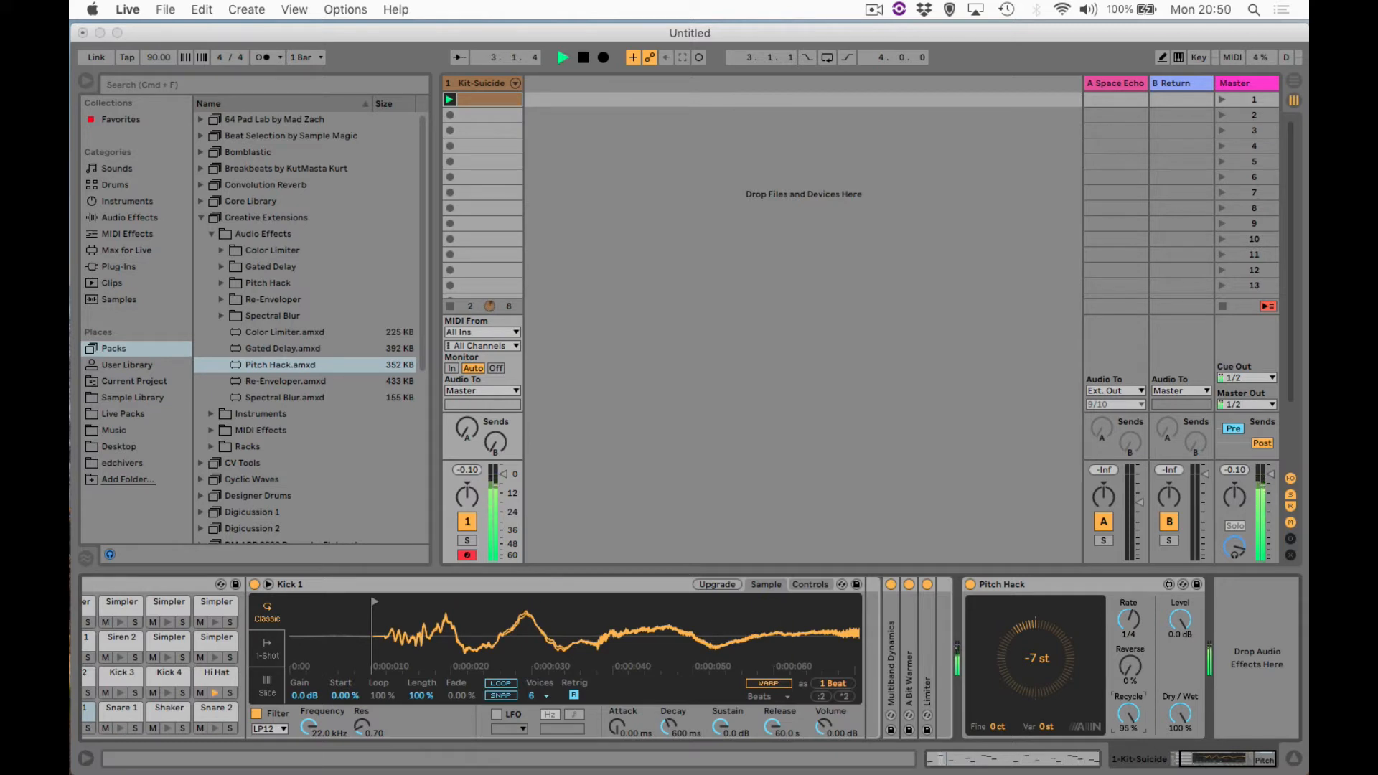
pyautogui.moveTo(1131, 714)
pyautogui.mouseDown()
pyautogui.moveTo(1131, 761)
pyautogui.moveTo(1128, 678)
pyautogui.moveTo(1128, 724)
pyautogui.mouseUp()
pyautogui.press('space')
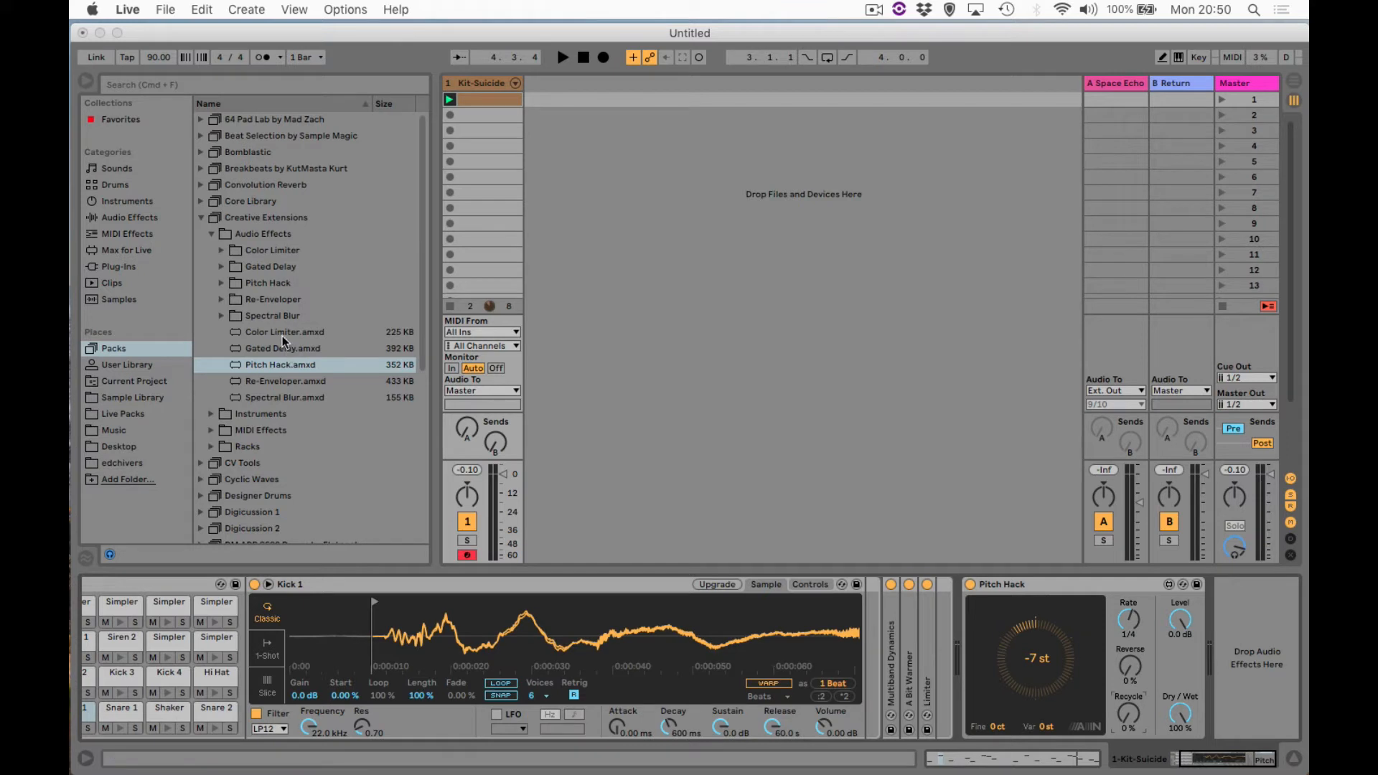
# Add Color Limiter after Pitch Hack in the device chain and raise its Loudness to about 18.9 dB during playback.
pyautogui.moveTo(260, 334); pyautogui.dragTo(1251, 653)
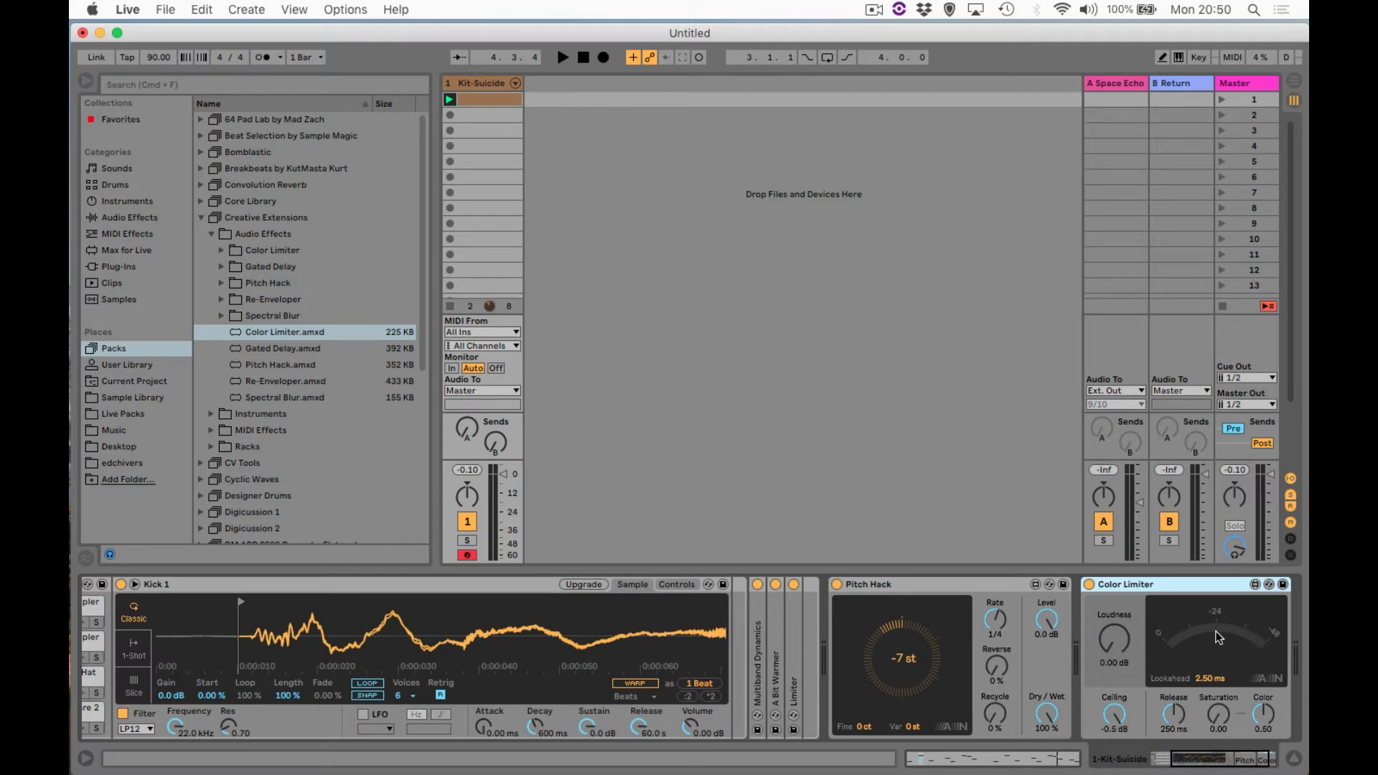
pyautogui.press('space')
pyautogui.moveTo(1112, 638); pyautogui.dragTo(1113, 592)
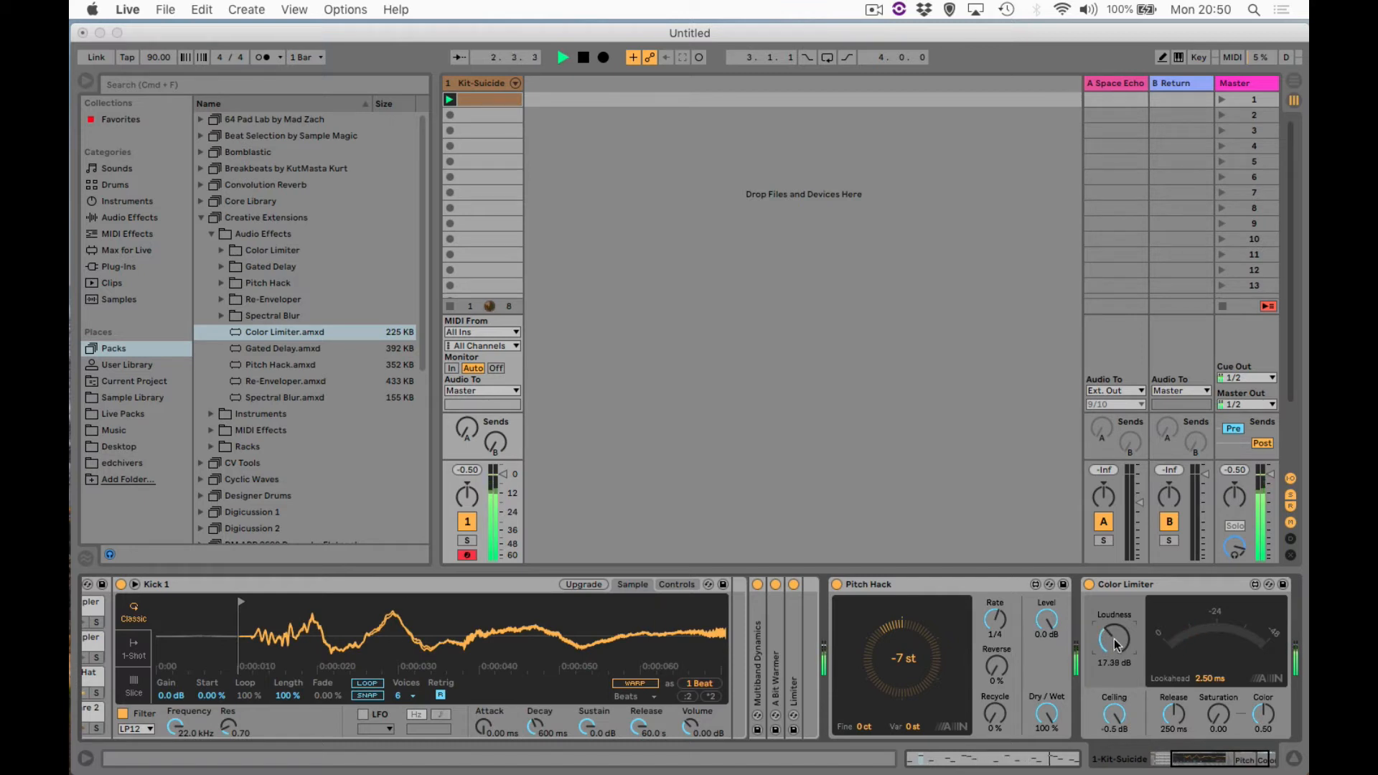
pyautogui.moveTo(1114, 643); pyautogui.dragTo(1114, 639)
pyautogui.press('space')
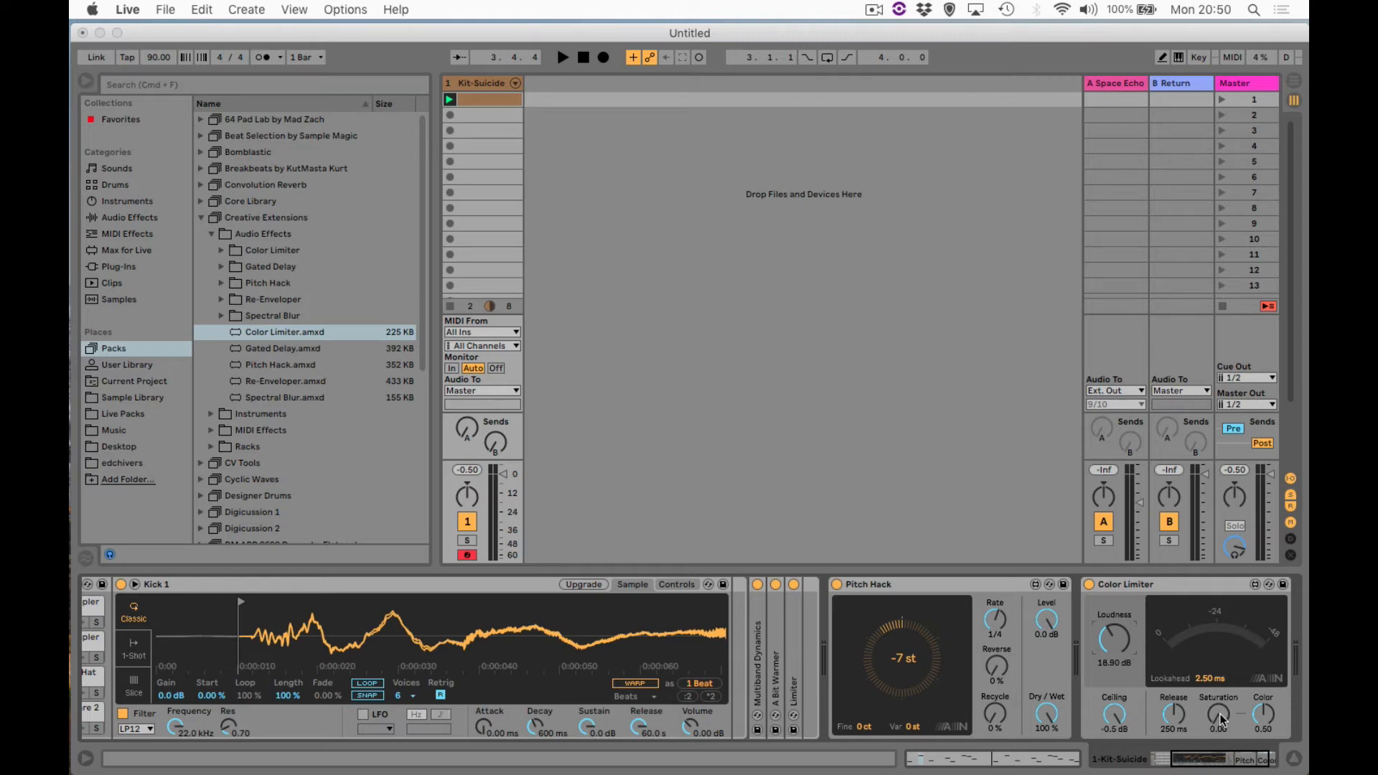
# Set Color Limiter's Saturation to 0.53 and its Color to 0.41 while the clip plays, and stop playback.
pyautogui.press('space')
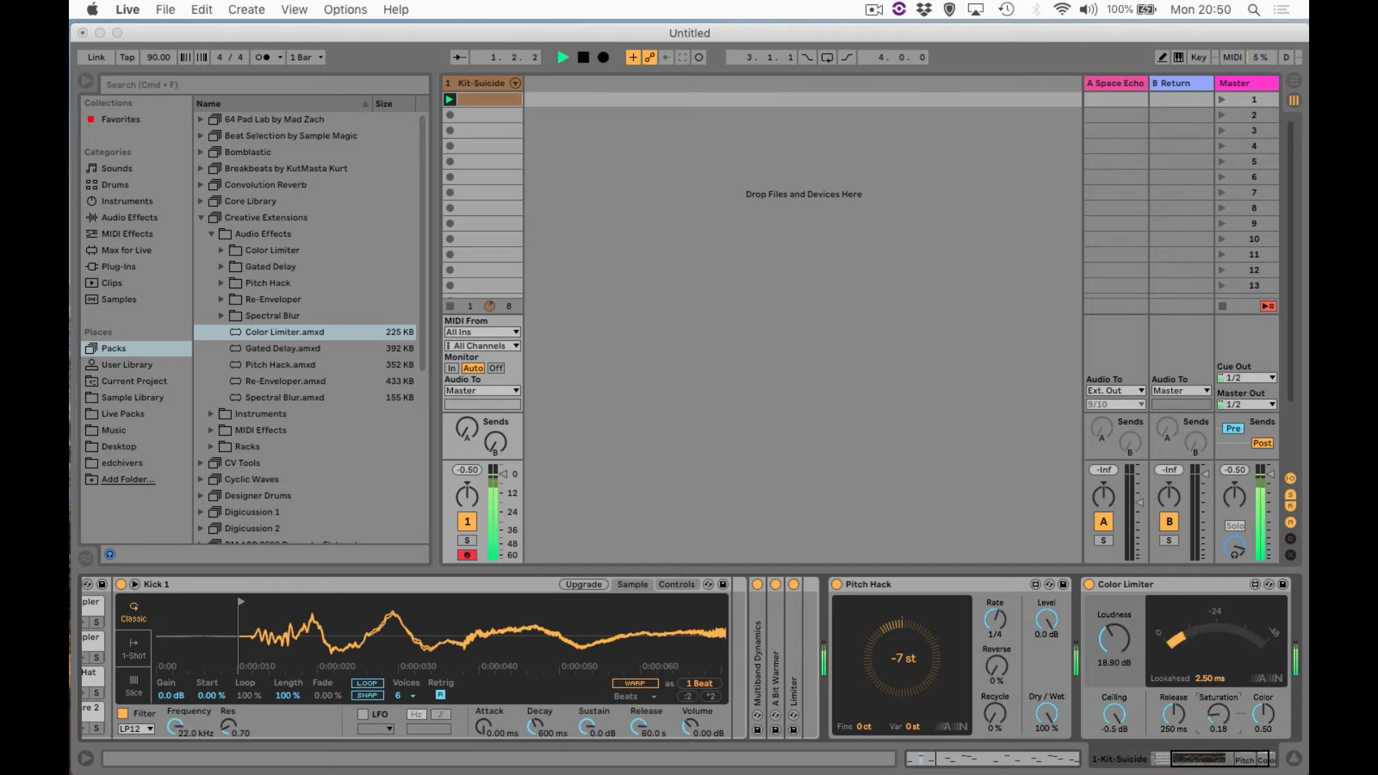
pyautogui.moveTo(1222, 719); pyautogui.dragTo(1222, 694)
pyautogui.press('space')
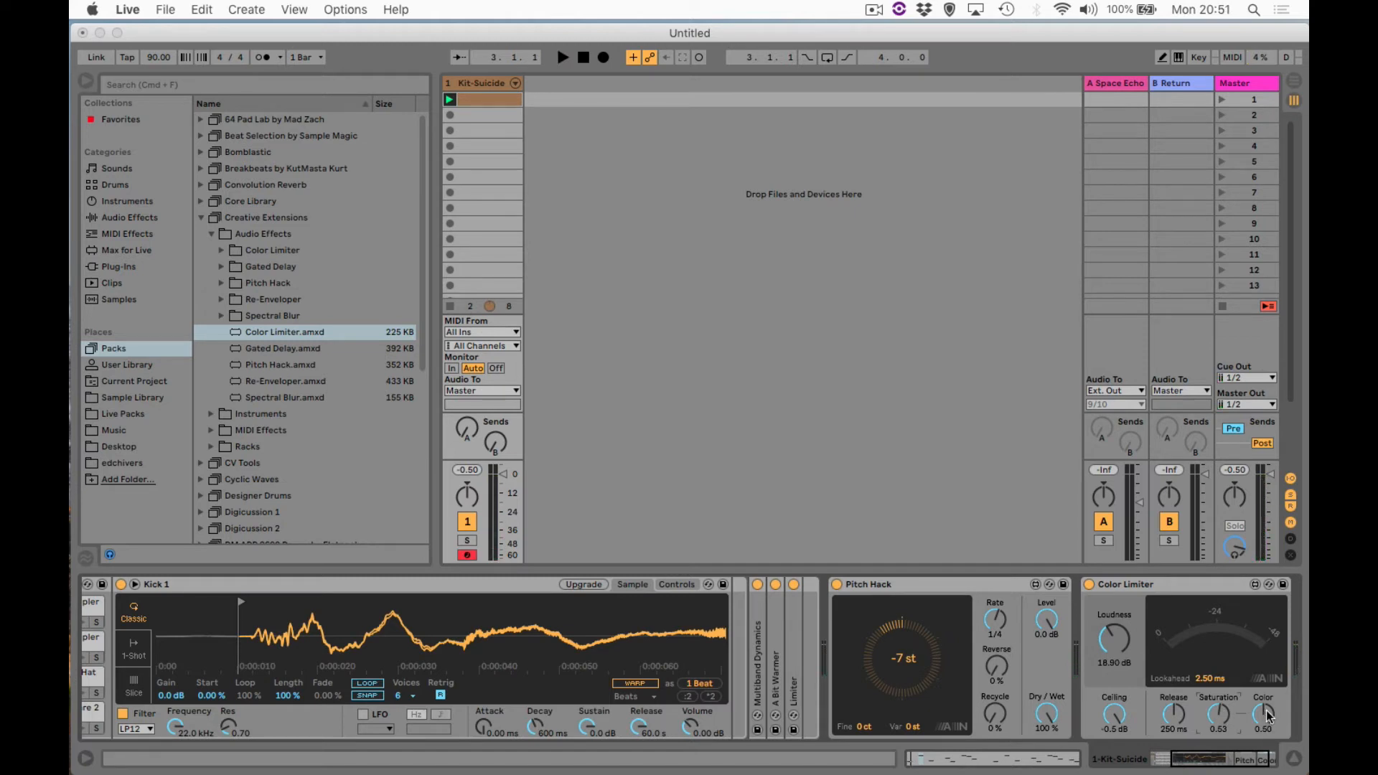
pyautogui.press('space')
pyautogui.moveTo(1266, 715); pyautogui.dragTo(1266, 665)
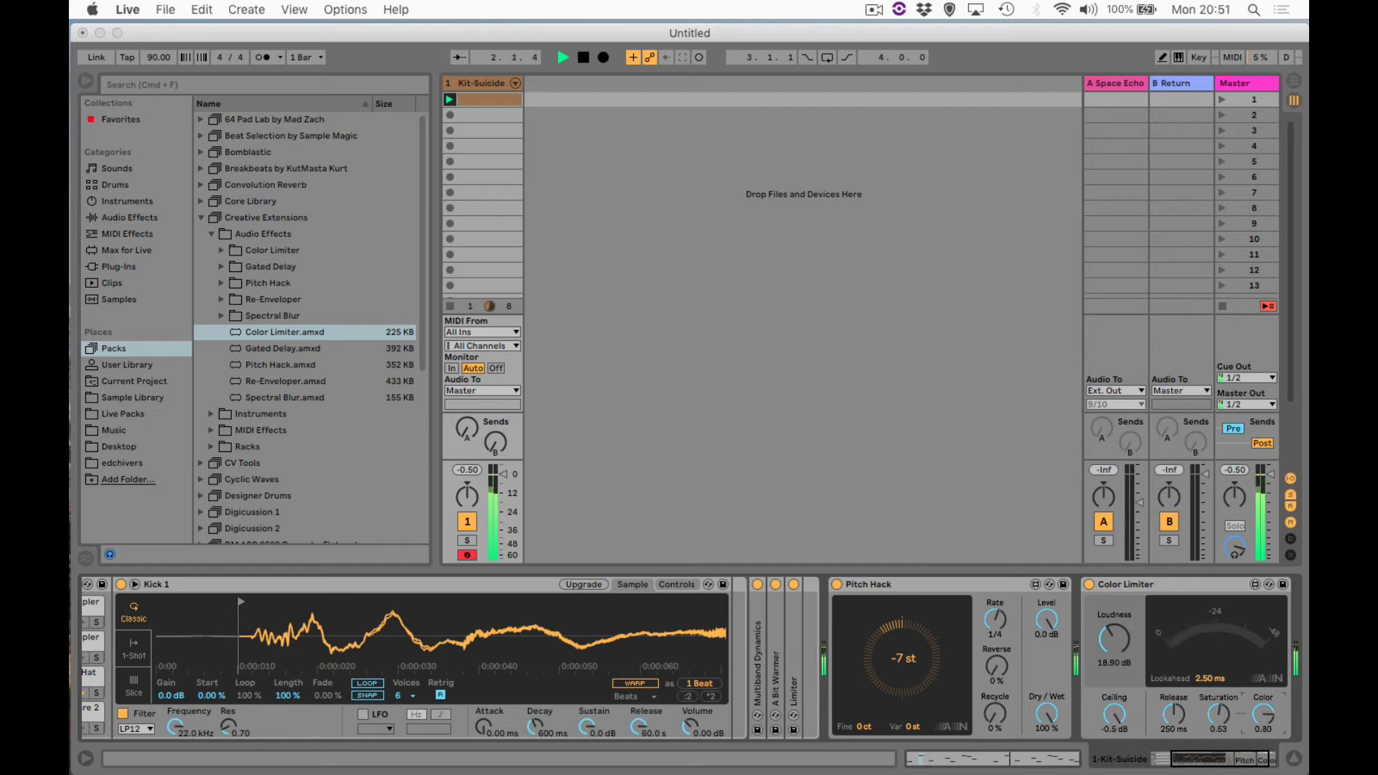
pyautogui.moveTo(1266, 716); pyautogui.dragTo(1266, 747)
pyautogui.press('space')
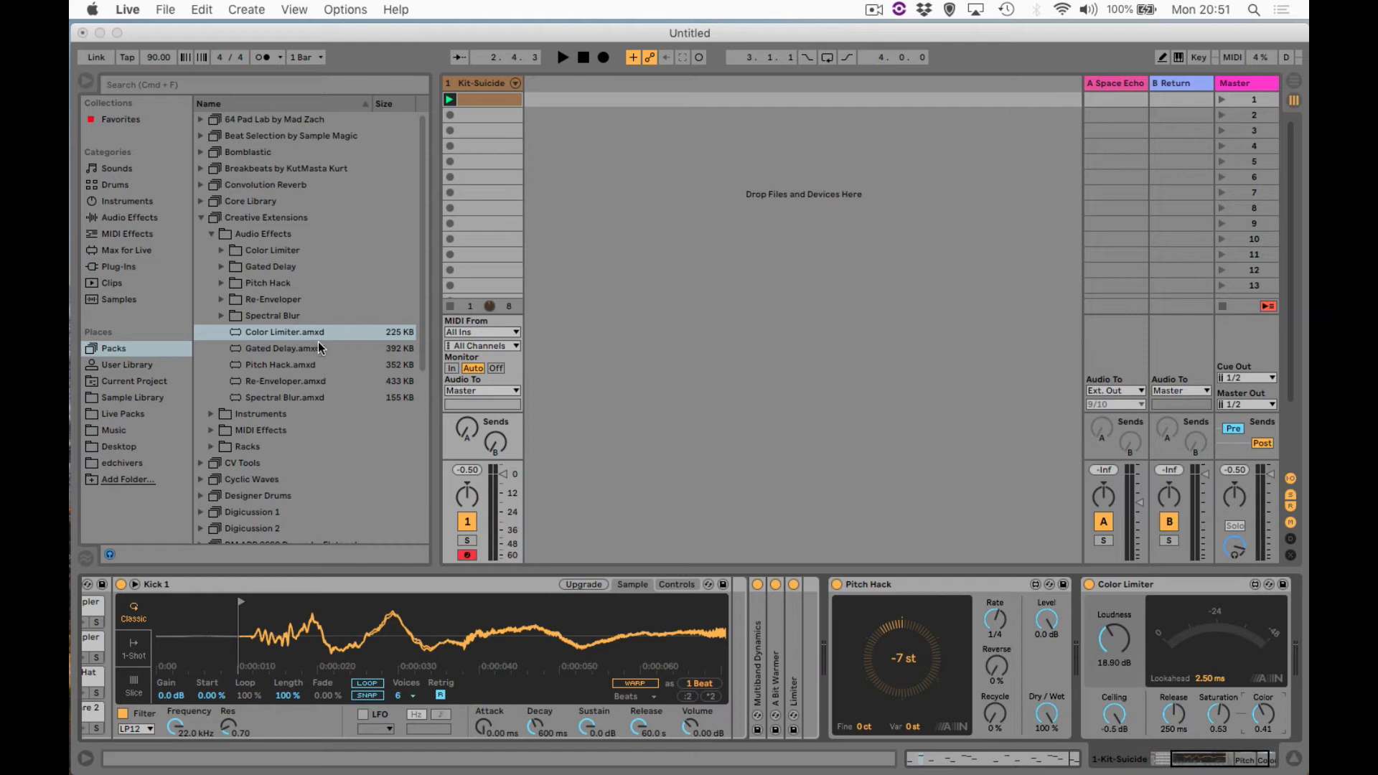
# Show Live's built-in audio effects, and open Pitch Hack in the Max editor with its window enlarged.
pyautogui.click(122, 217)
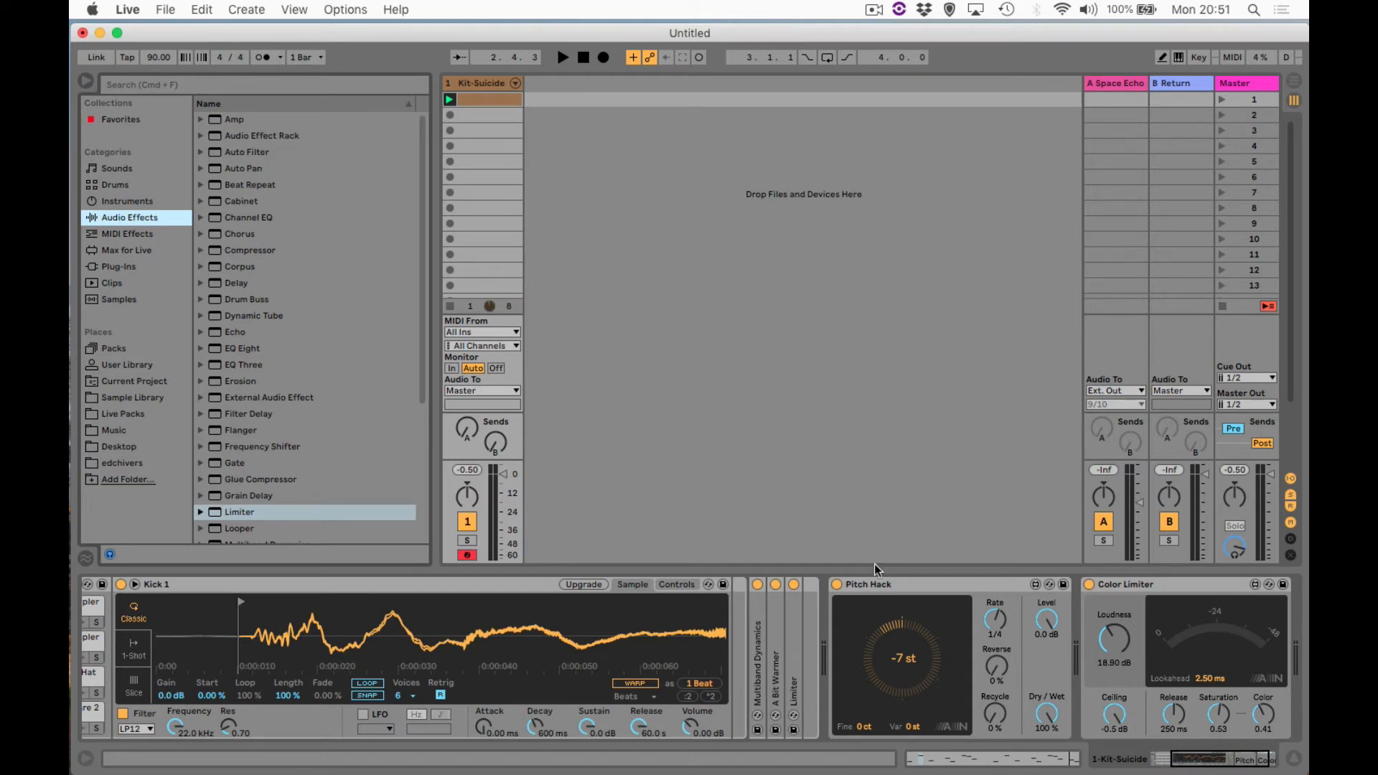
pyautogui.click(876, 587)
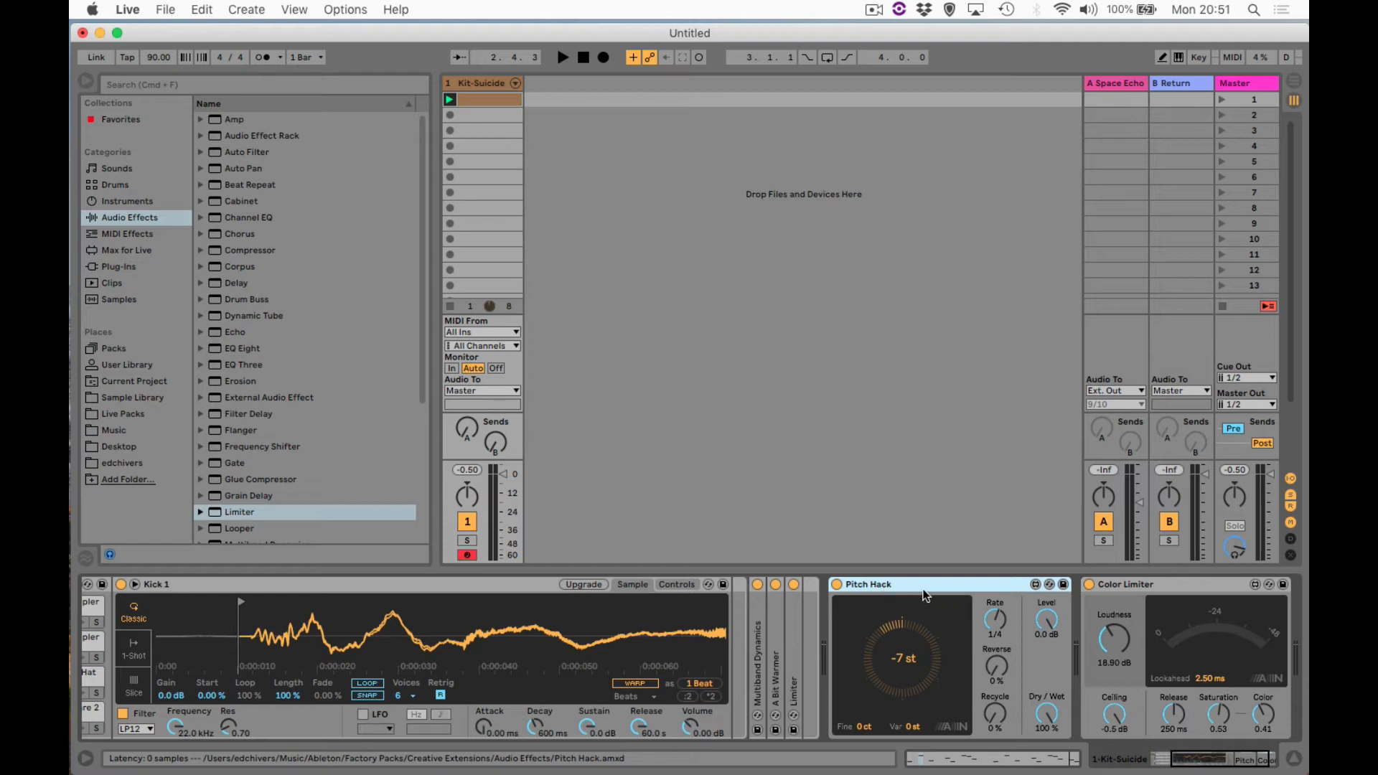
pyautogui.click(1036, 585)
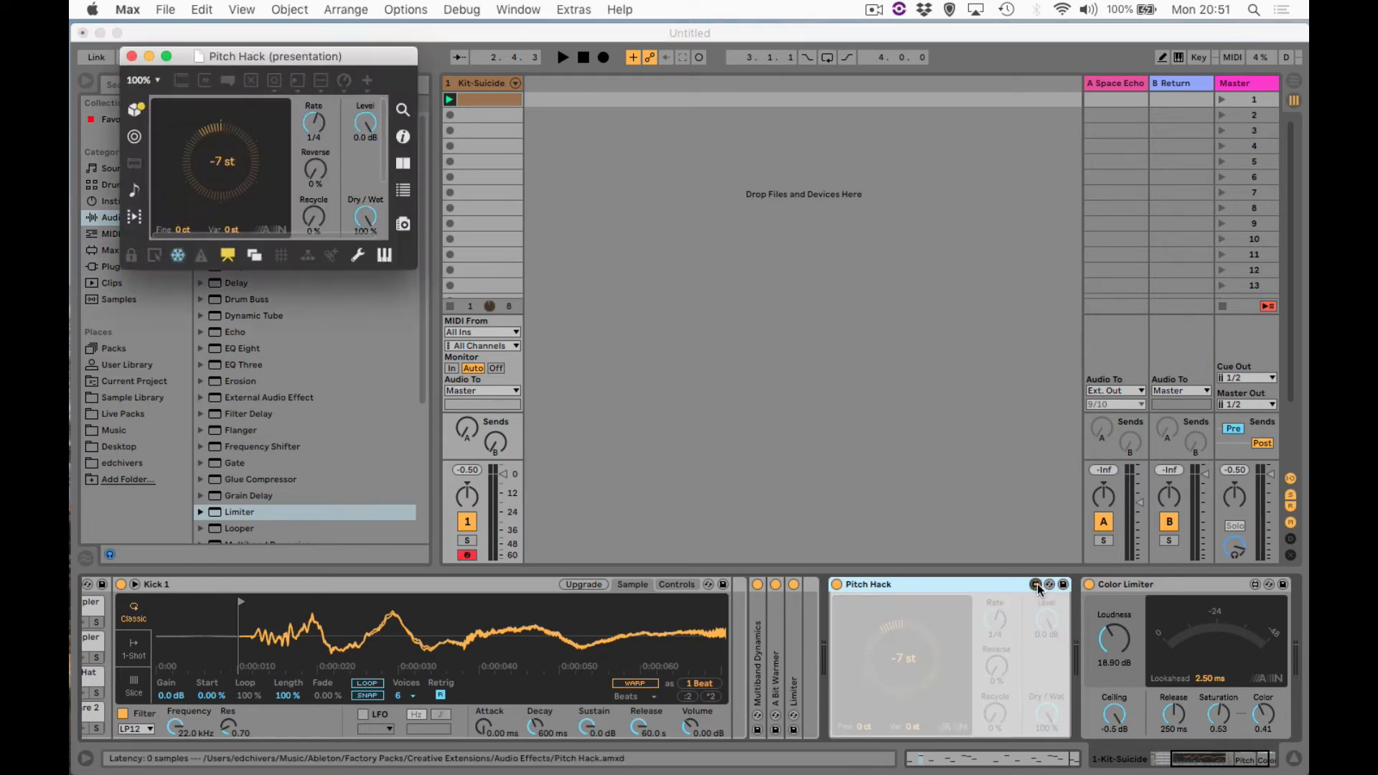
pyautogui.moveTo(334, 55); pyautogui.dragTo(359, 54)
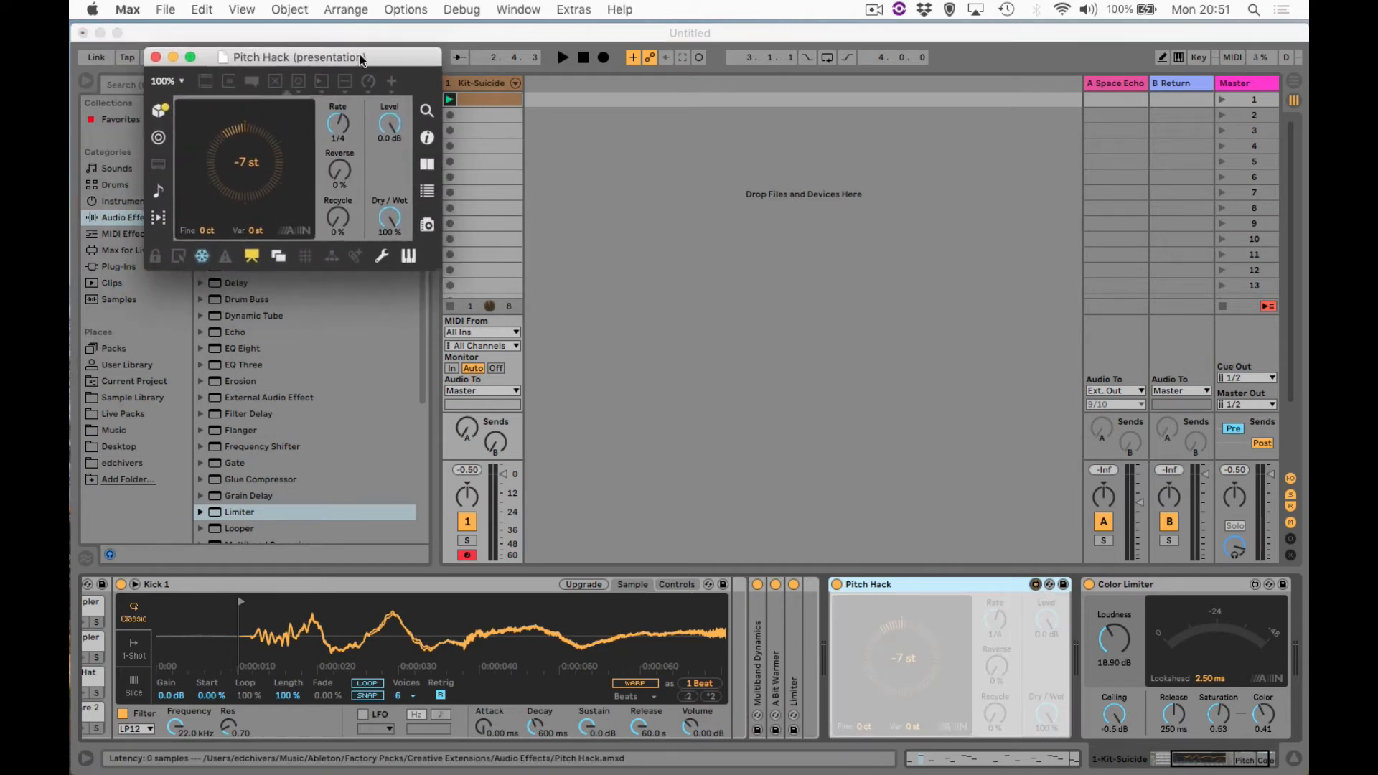
pyautogui.moveTo(436, 265); pyautogui.dragTo(779, 566)
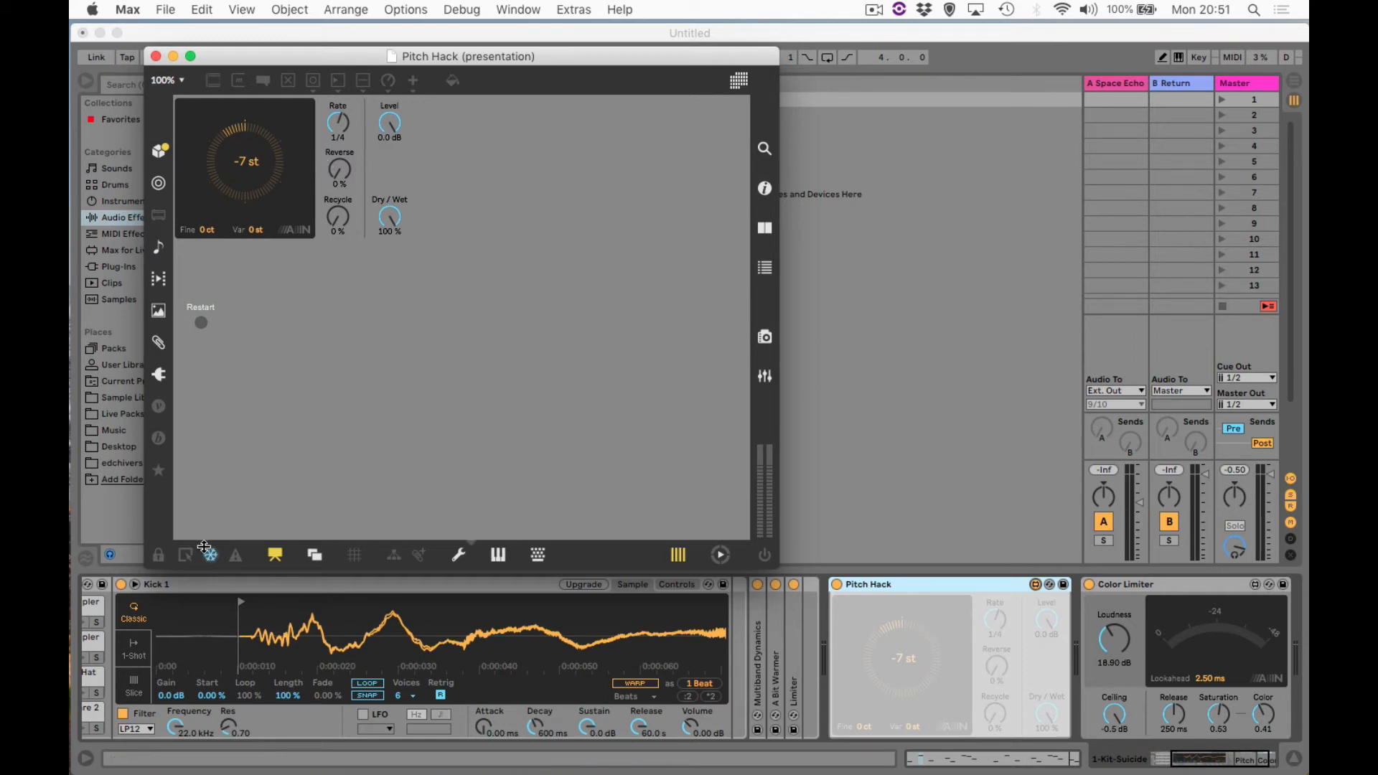
# Unlock the Pitch Hack patch and switch it from presentation to patching view, enlarging the window to show all objects.
pyautogui.press('super+e')
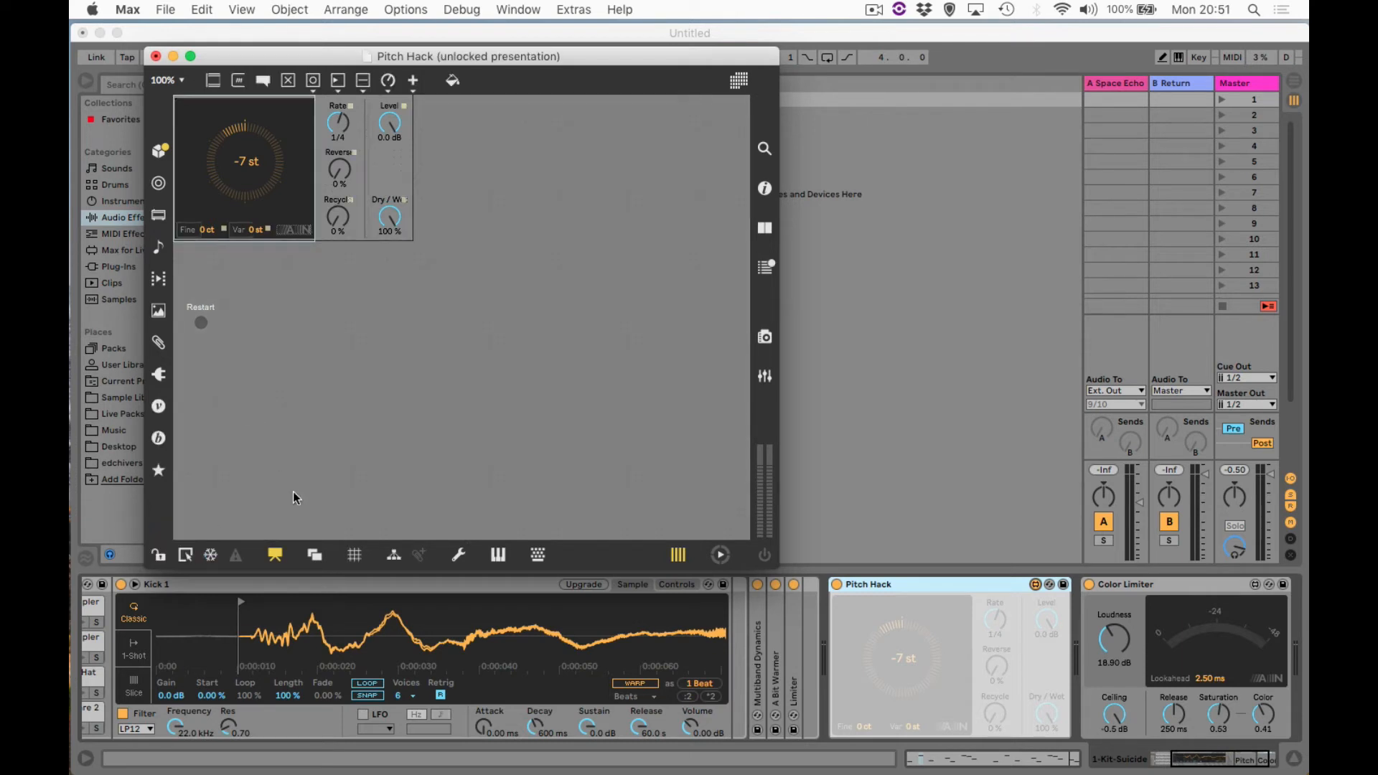
pyautogui.click(274, 555)
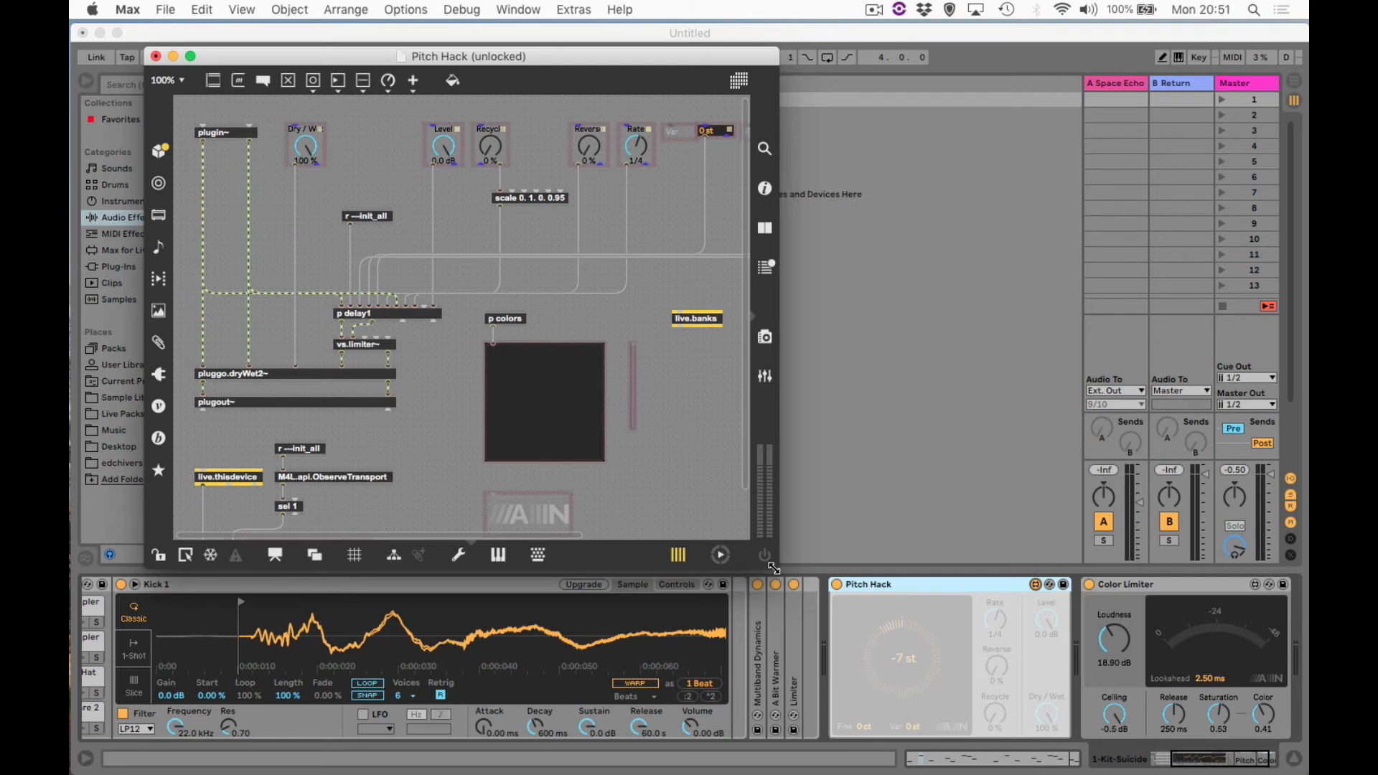
pyautogui.moveTo(774, 569); pyautogui.dragTo(1161, 726)
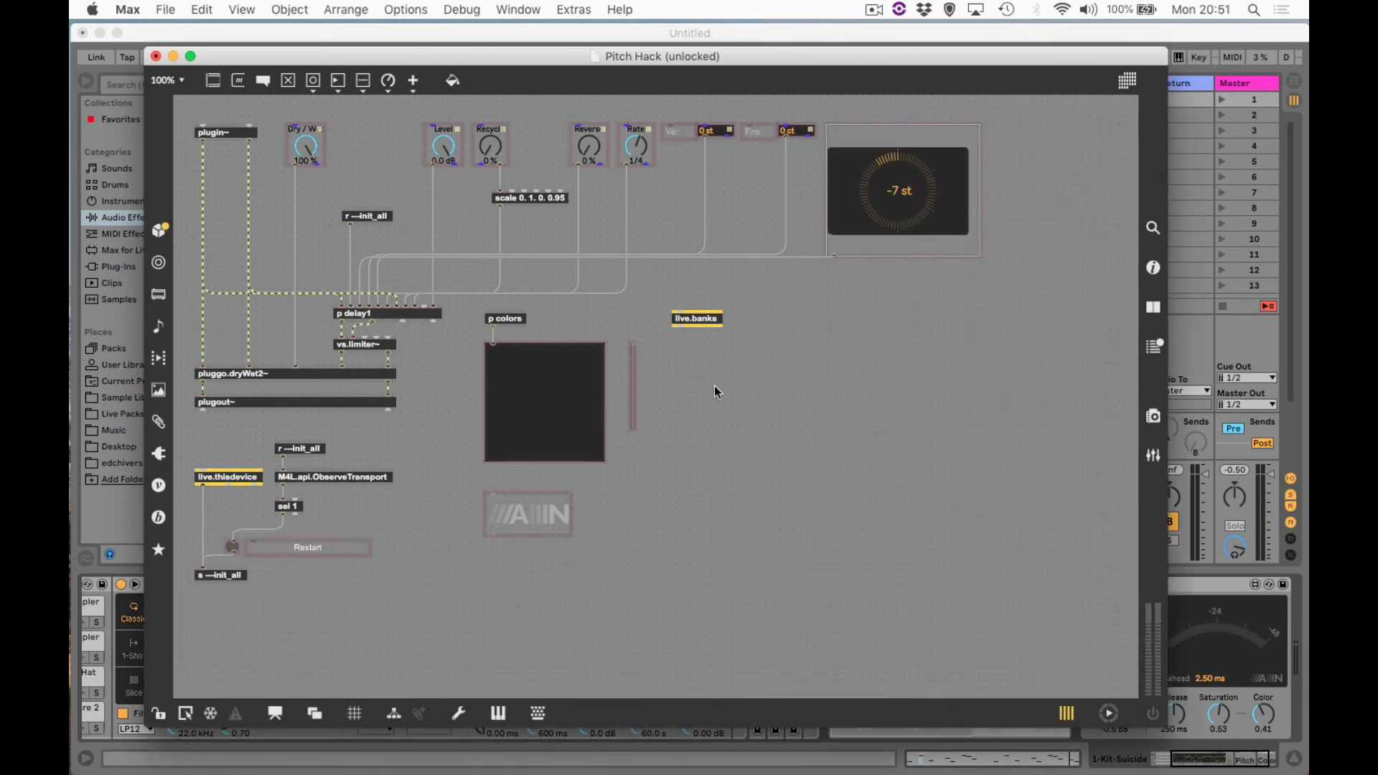
pyautogui.press('super+e')
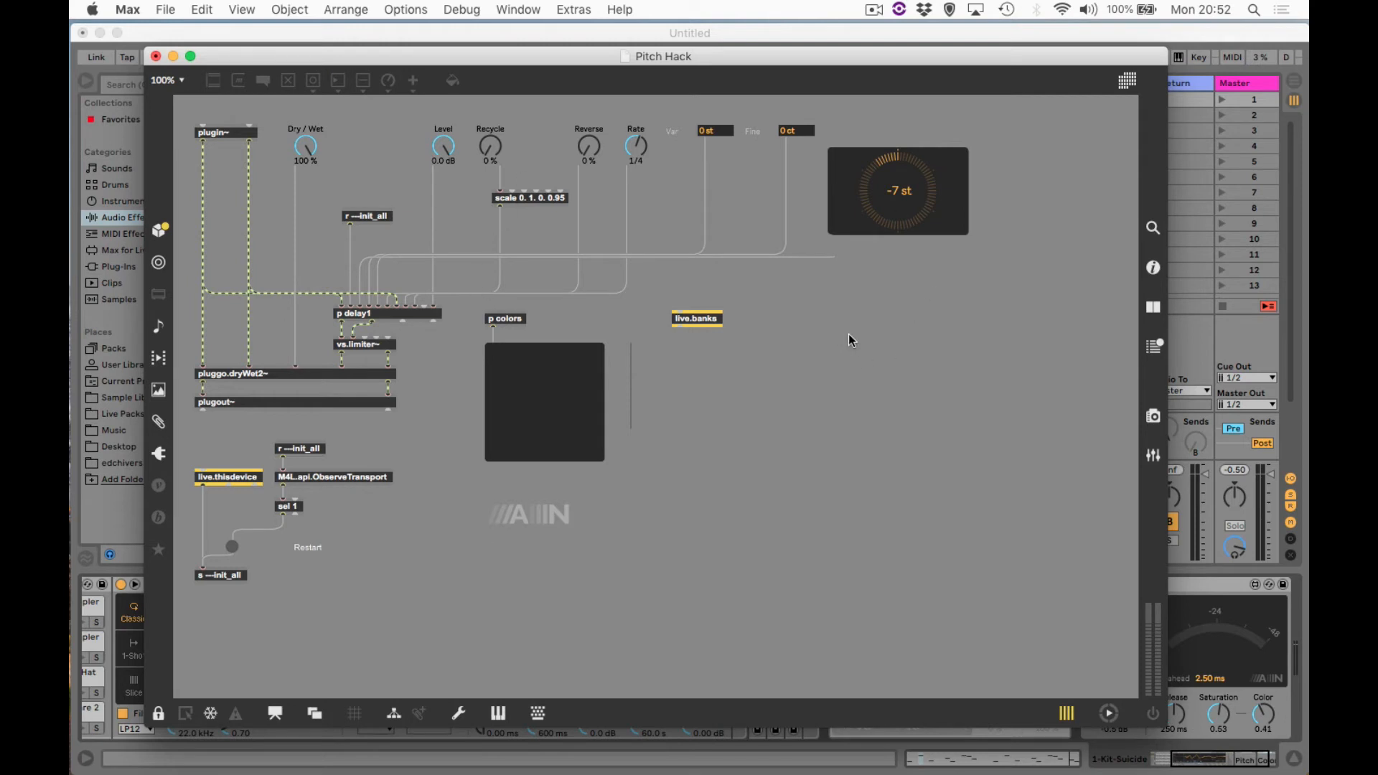
pyautogui.press('super+e')
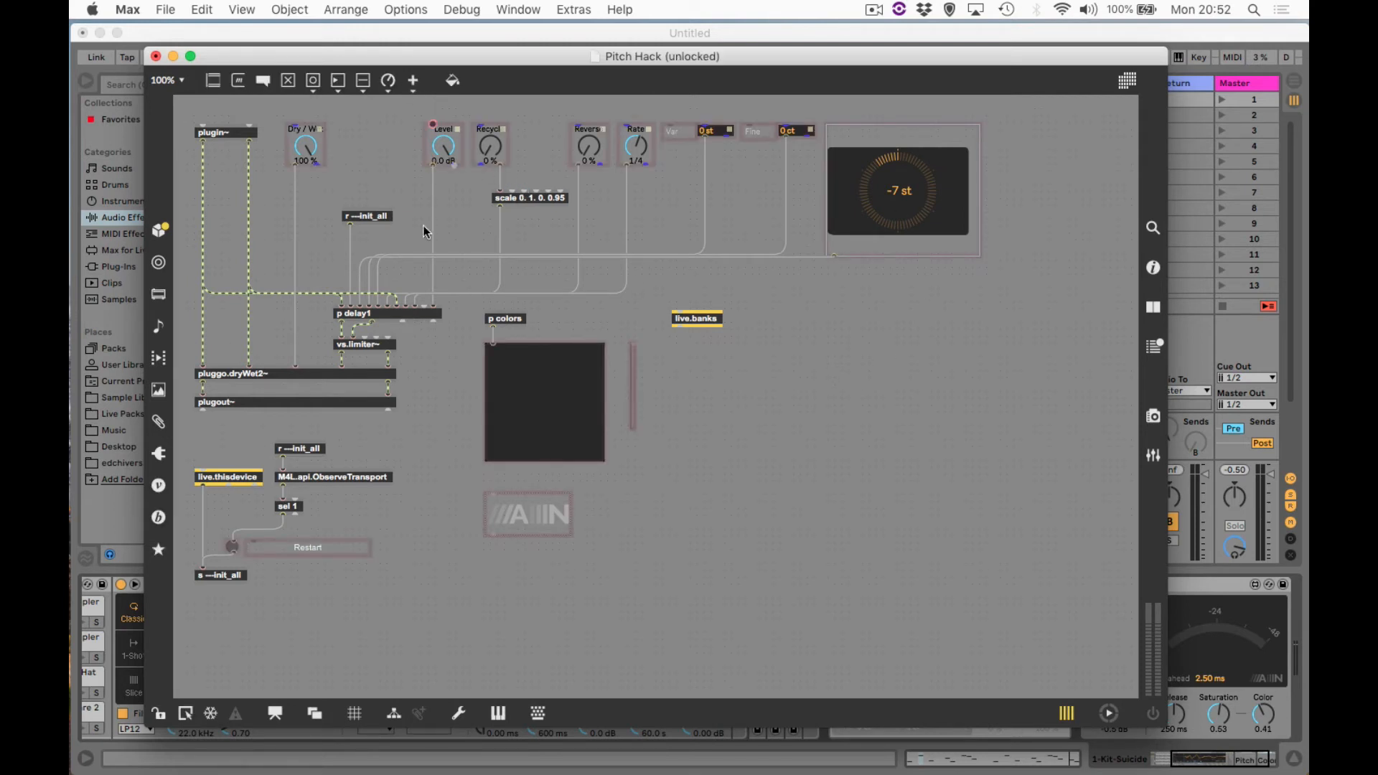
# Add the Diode Ladder module from BEAP's Filter category to the empty lower-right area of the patch.
pyautogui.click(156, 518)
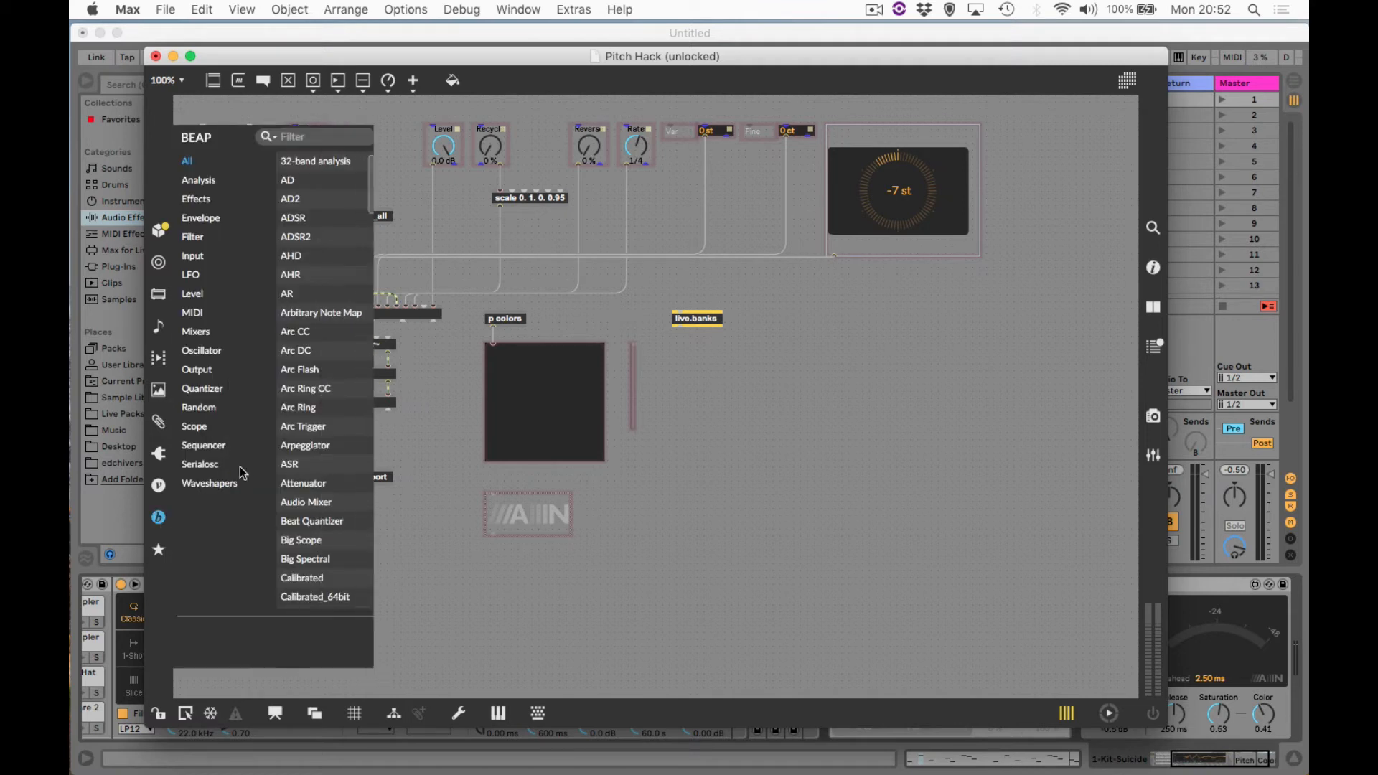
pyautogui.click(192, 238)
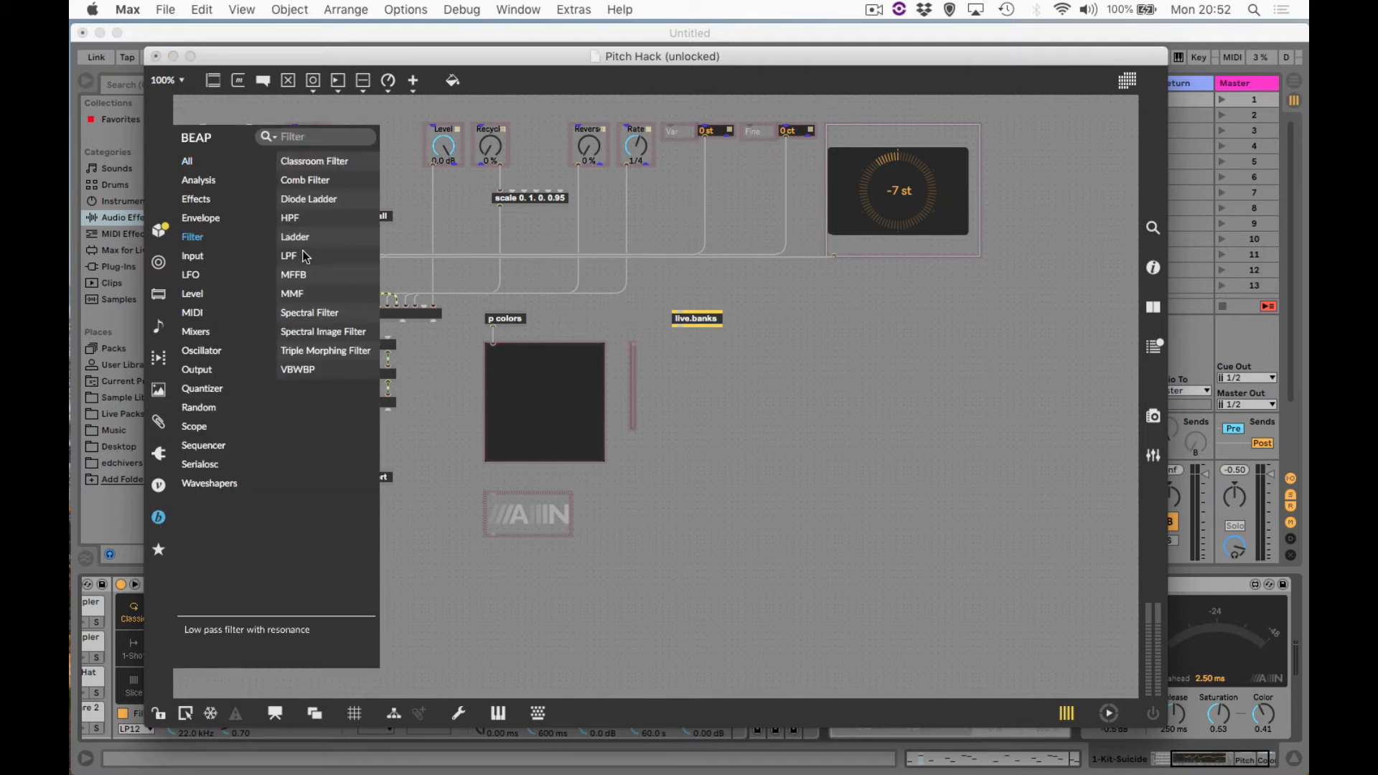
pyautogui.moveTo(312, 196); pyautogui.dragTo(945, 415)
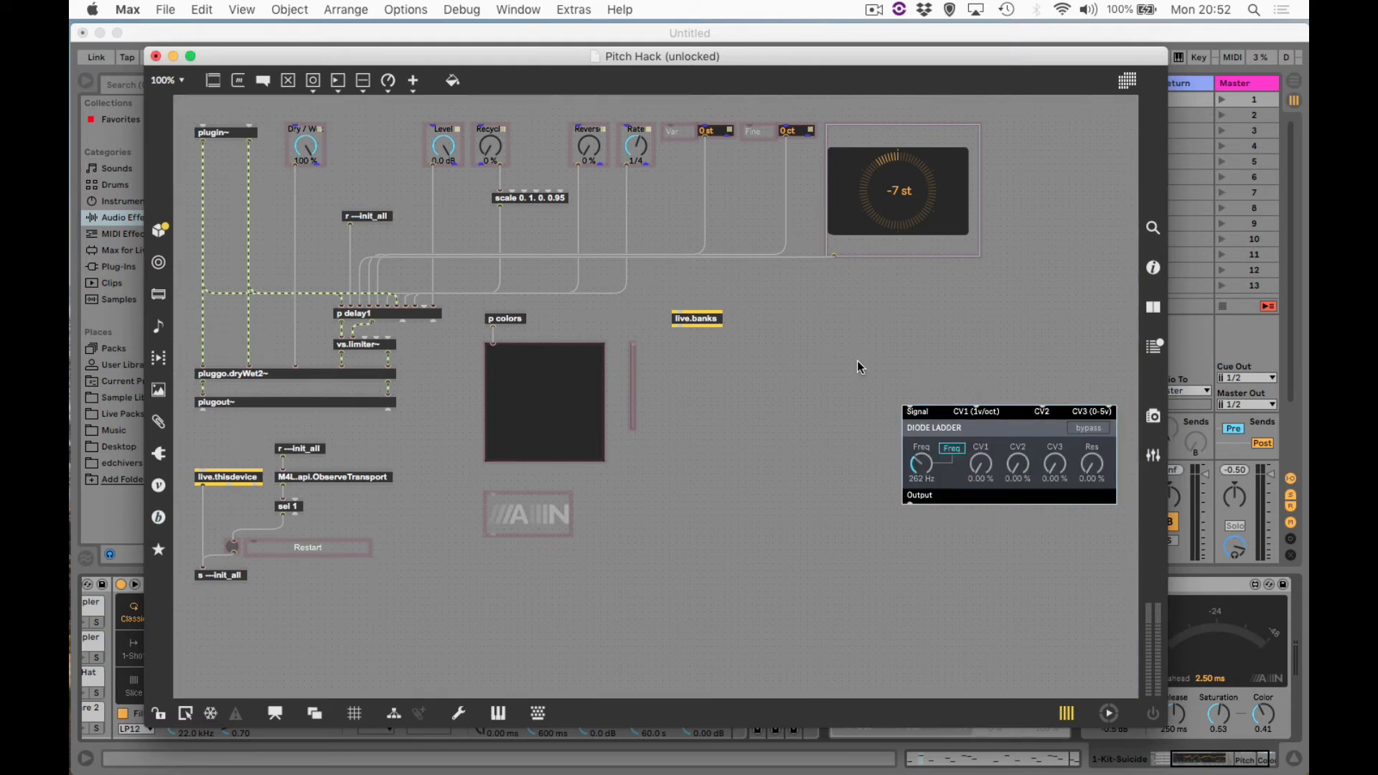
pyautogui.moveTo(857, 360); pyautogui.dragTo(961, 537)
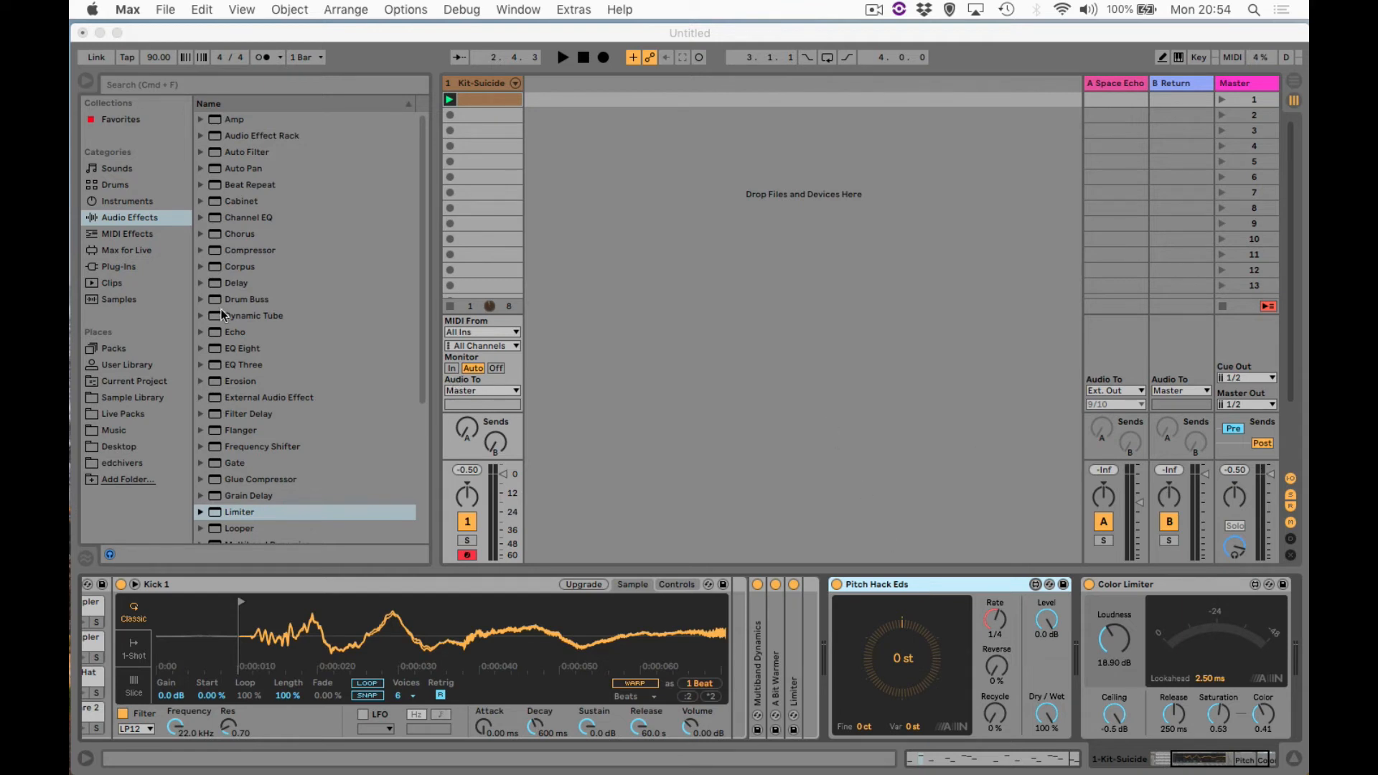
# Switch back to Live, show the installed packs, and collapse the Creative Extensions pack.
pyautogui.click(117, 352)
pyautogui.click(115, 349)
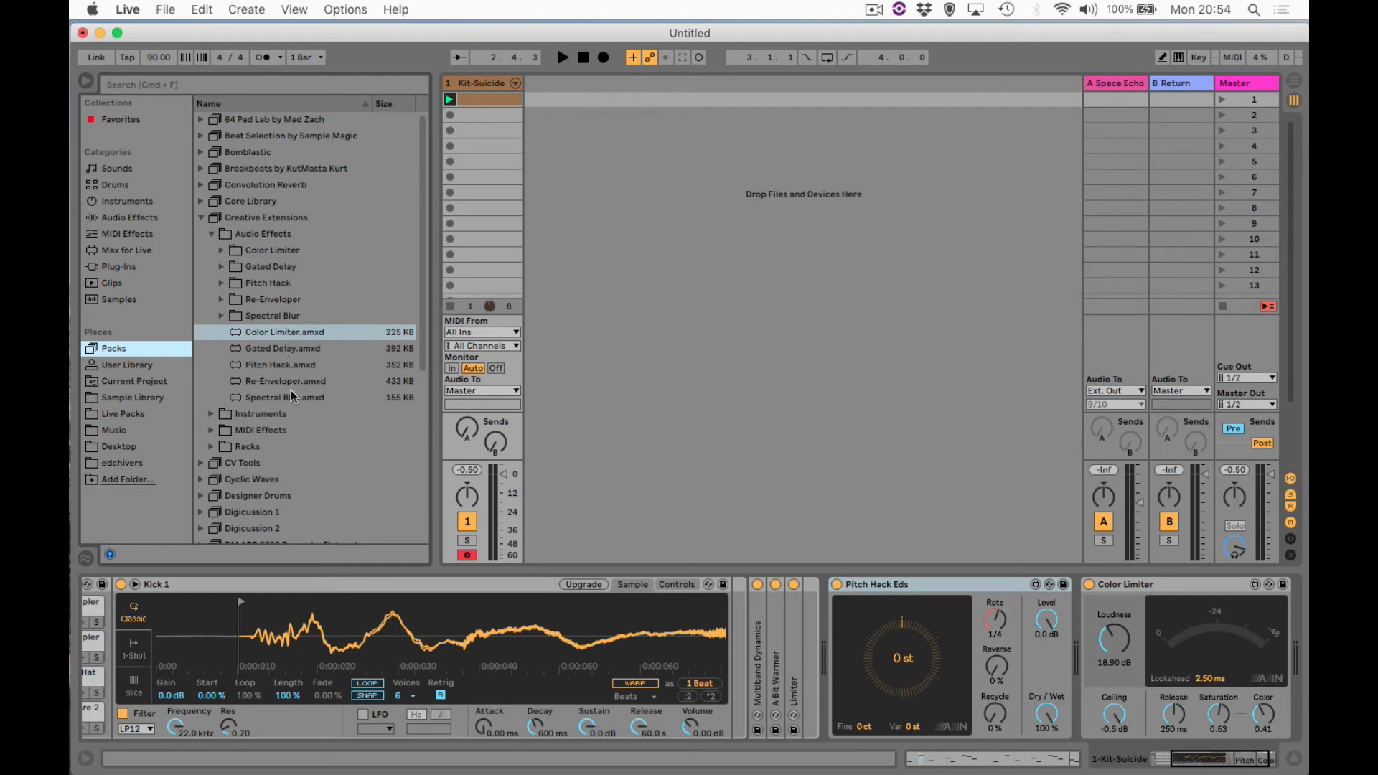
pyautogui.click(201, 217)
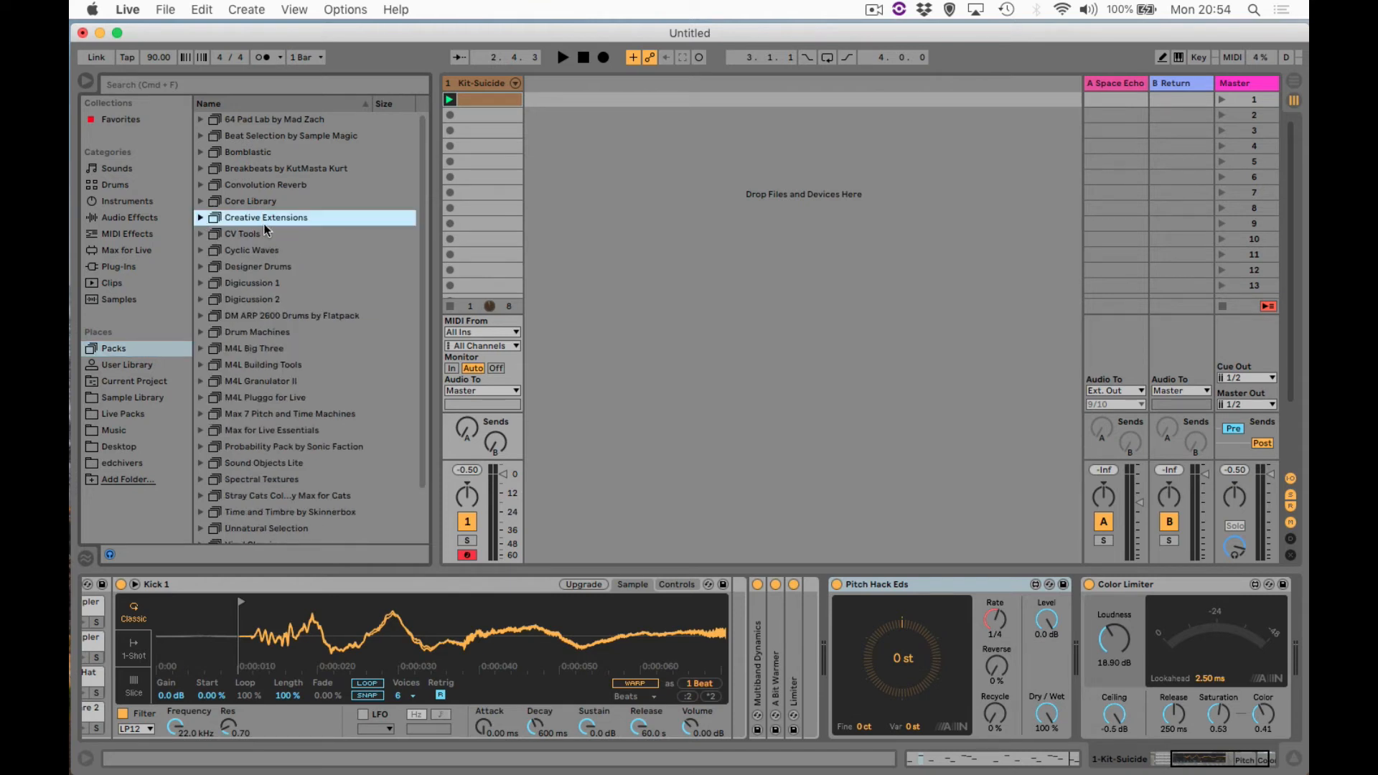
# Add the Color device from the Stray Cats Collection pack's Audio Effects folder to the end of the drum track's device chain.
pyautogui.scroll(-3, 379, 479)
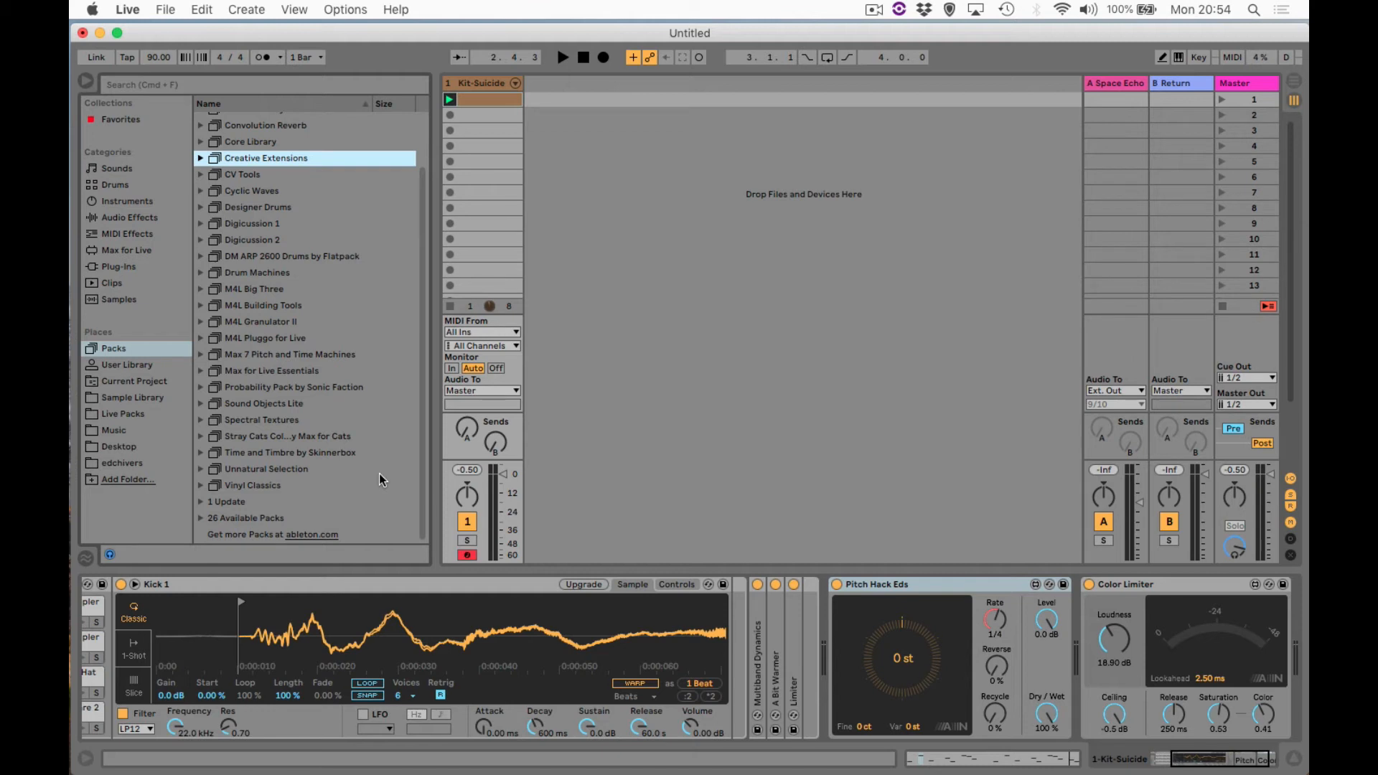
pyautogui.click(202, 436)
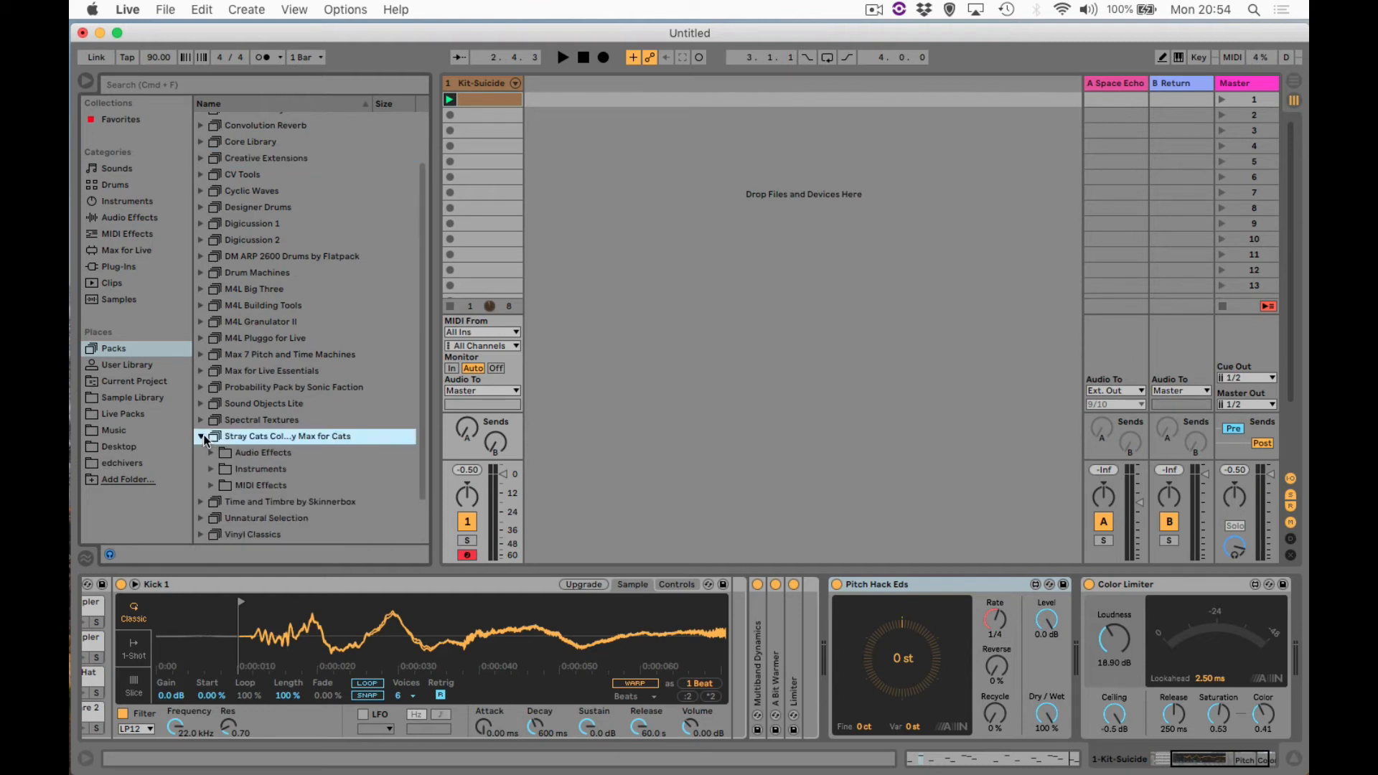
pyautogui.click(211, 453)
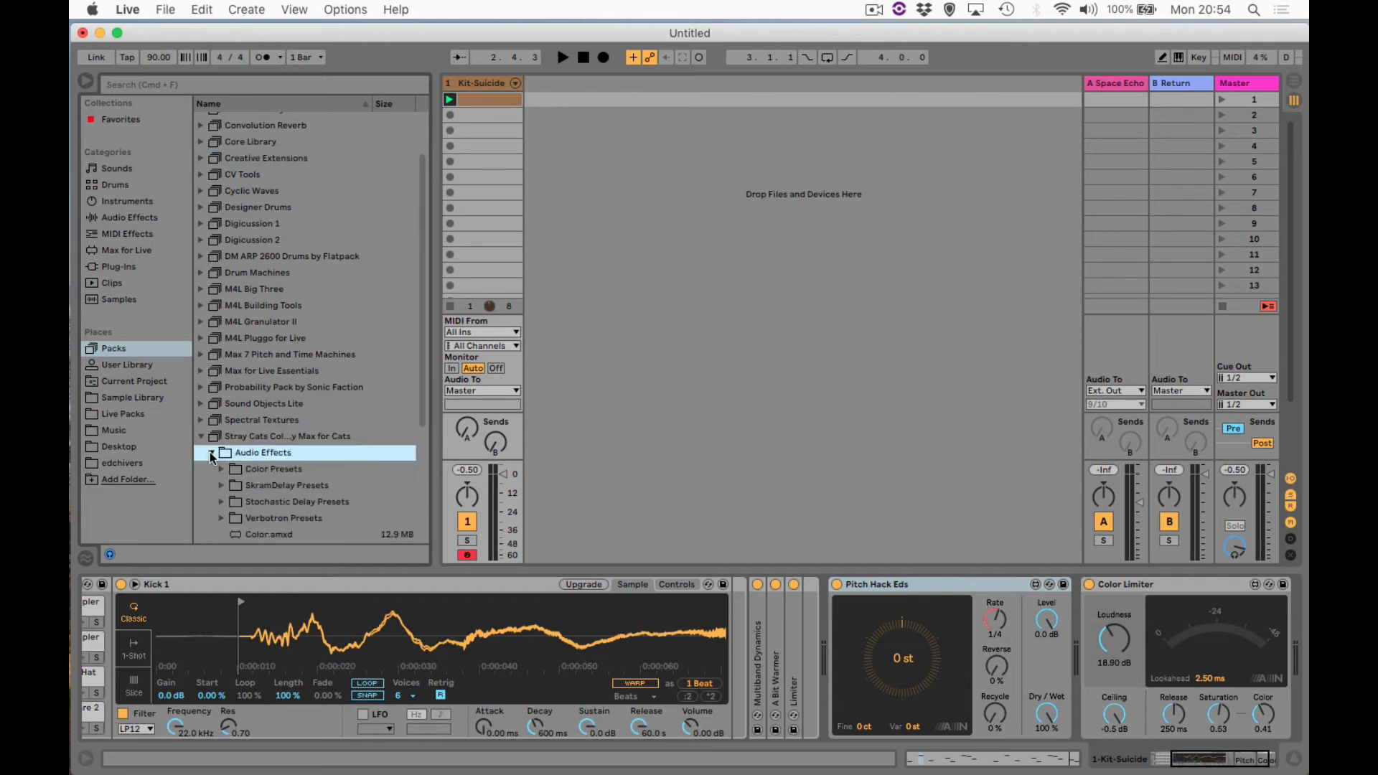
pyautogui.scroll(-7, 211, 457)
pyautogui.click(267, 399)
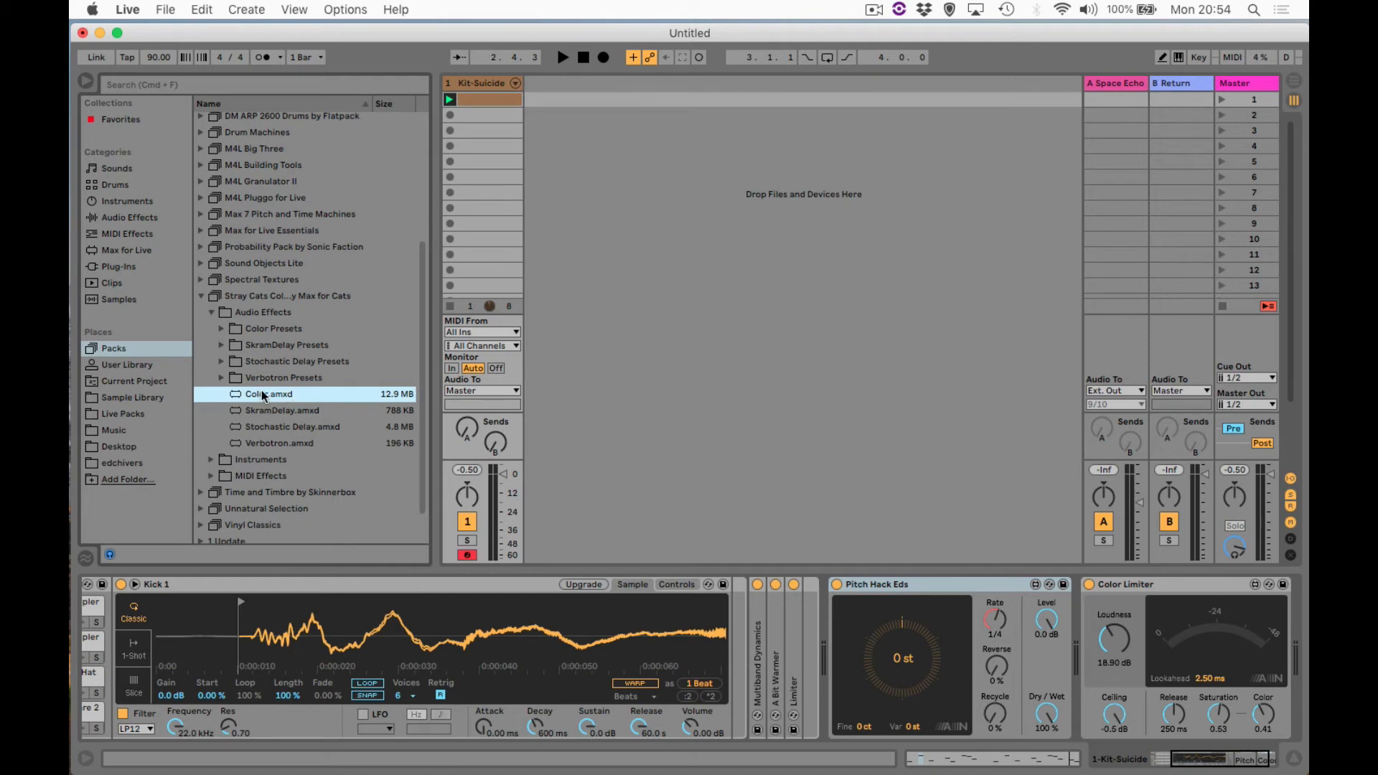
pyautogui.moveTo(263, 396); pyautogui.dragTo(825, 601)
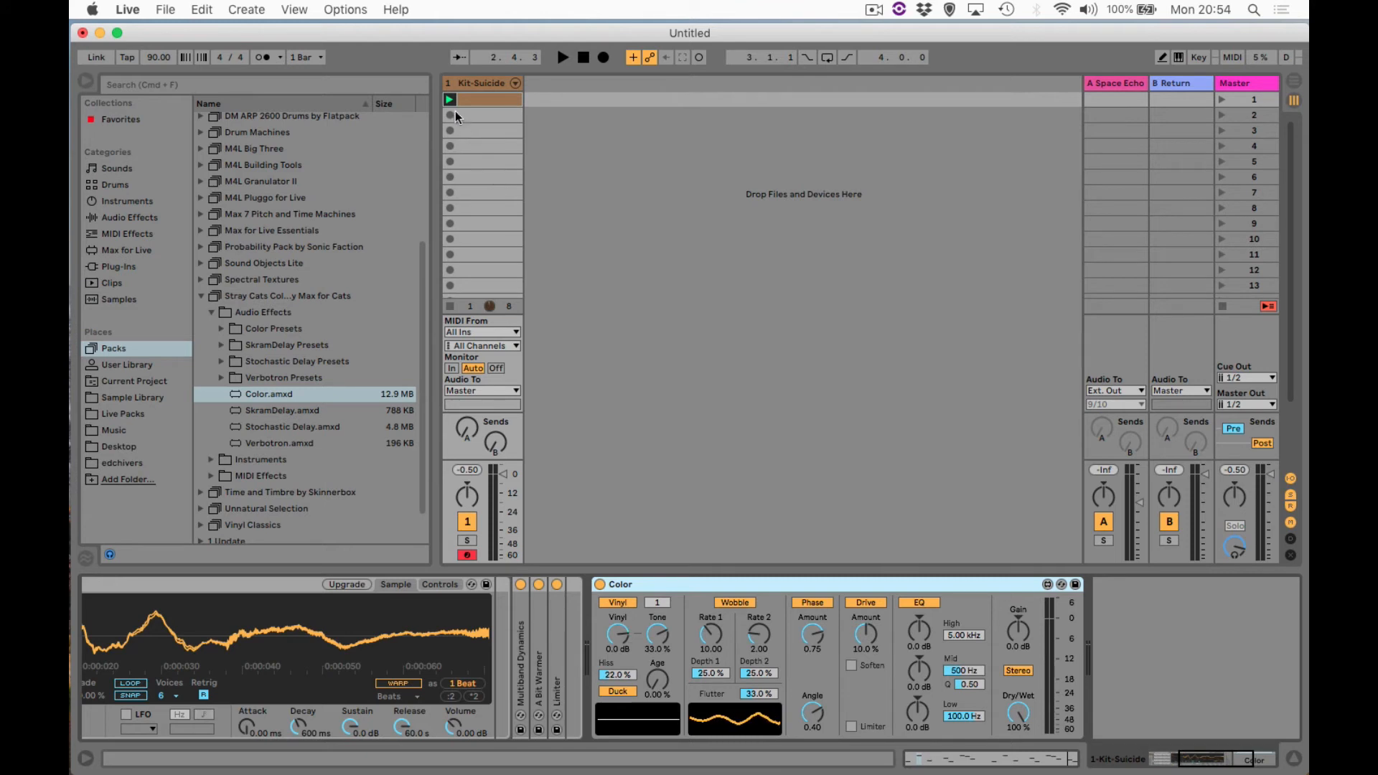
# Play the drum beat and set Color's vinyl tone to 3.16 % and vinyl level to -5.1 dB.
pyautogui.press('space')
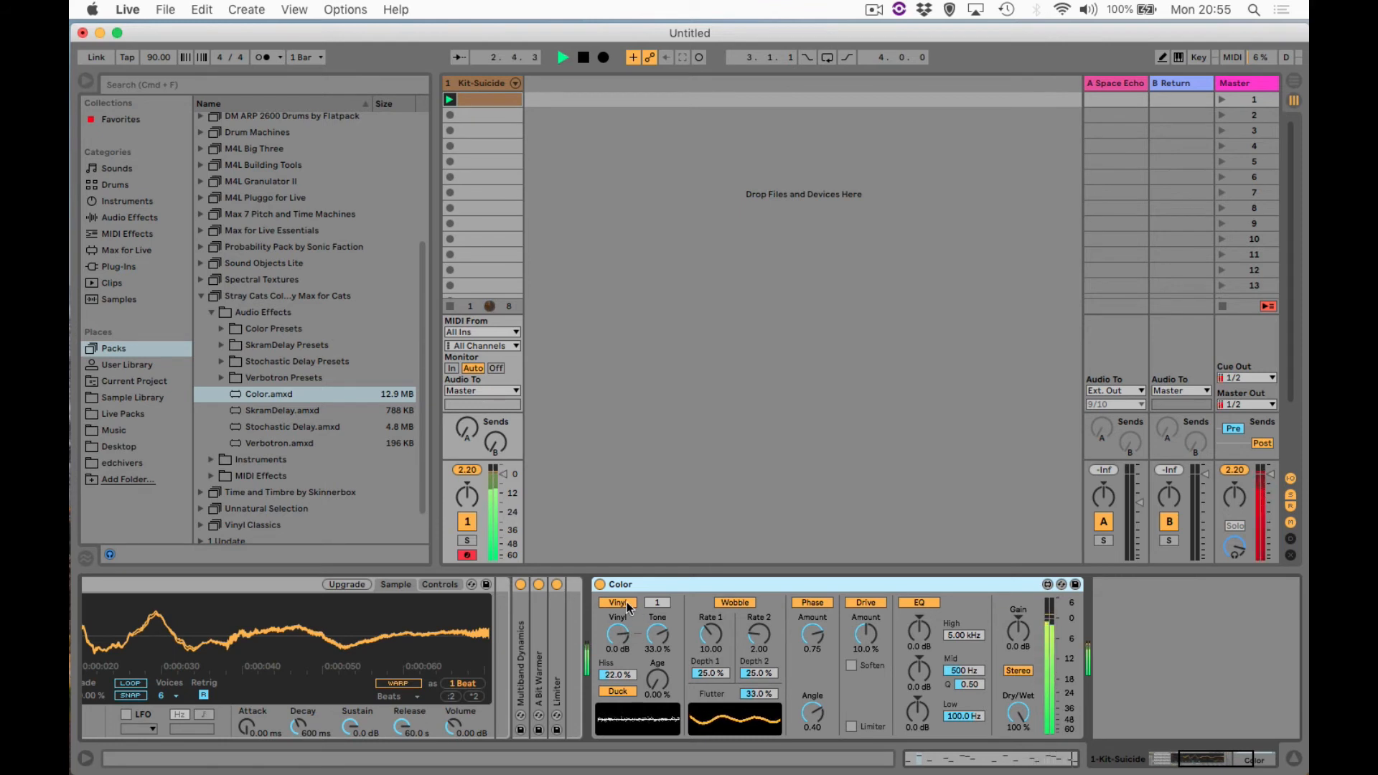
pyautogui.click(658, 603)
pyautogui.moveTo(658, 605); pyautogui.dragTo(658, 598)
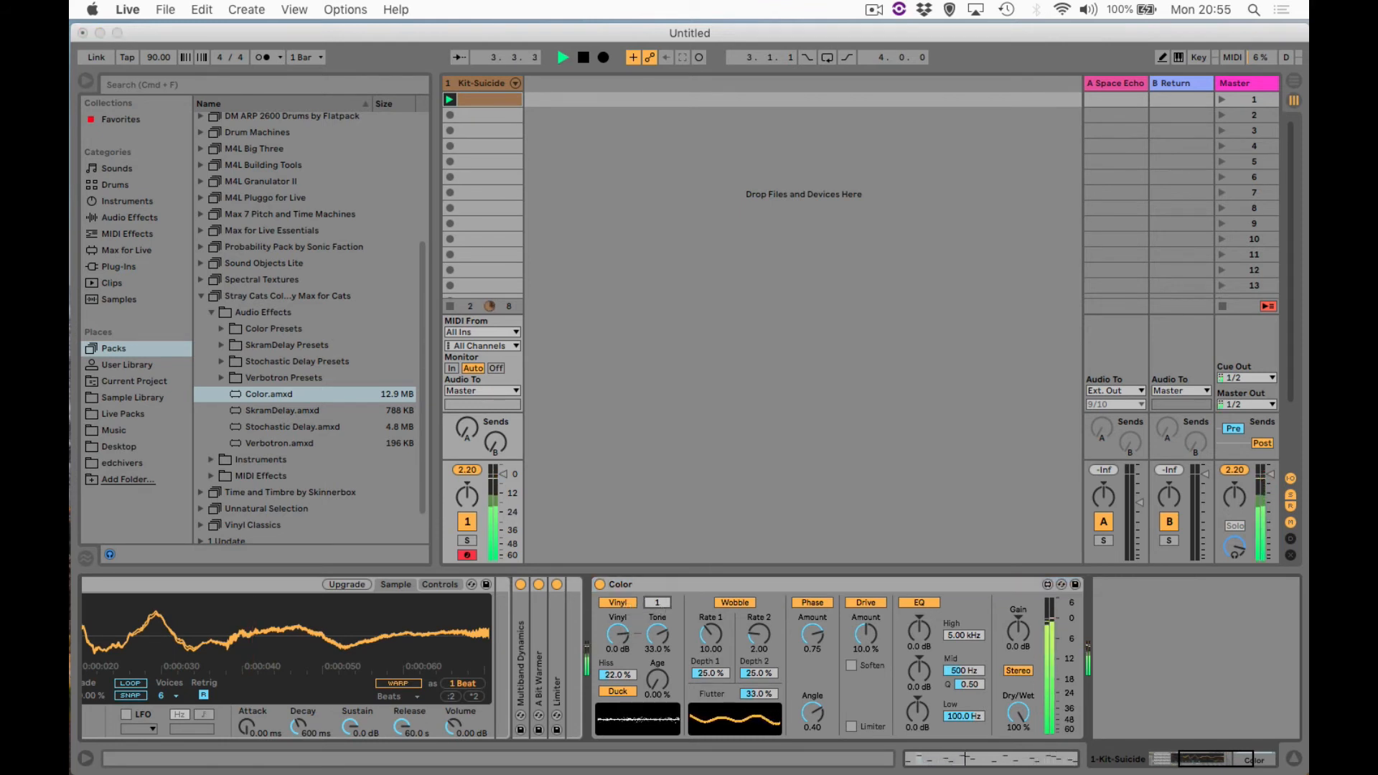
pyautogui.moveTo(658, 602); pyautogui.dragTo(618, 653)
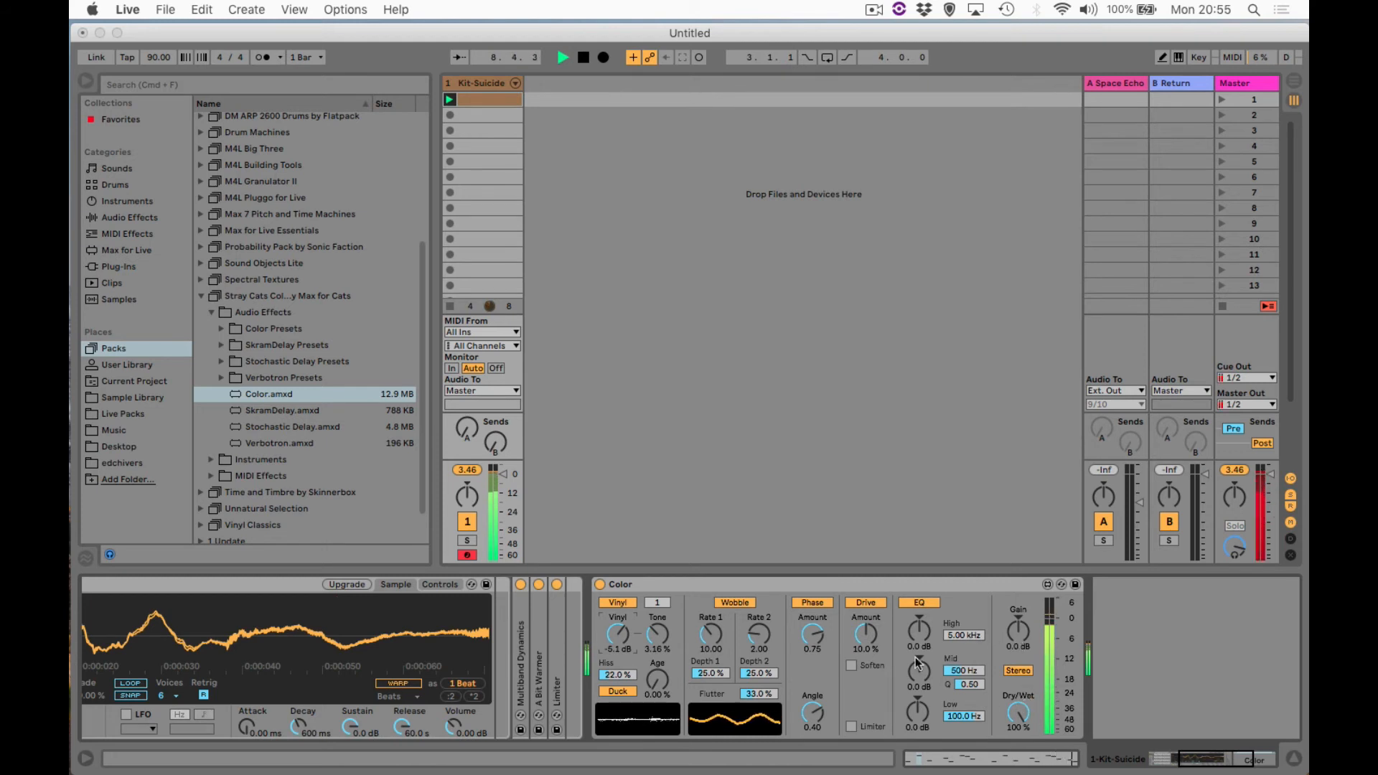
# Set Color's drive amount to 30.2 %, enable its limiter and lower its gain to -2.8 dB.
pyautogui.moveTo(867, 639); pyautogui.dragTo(866, 624)
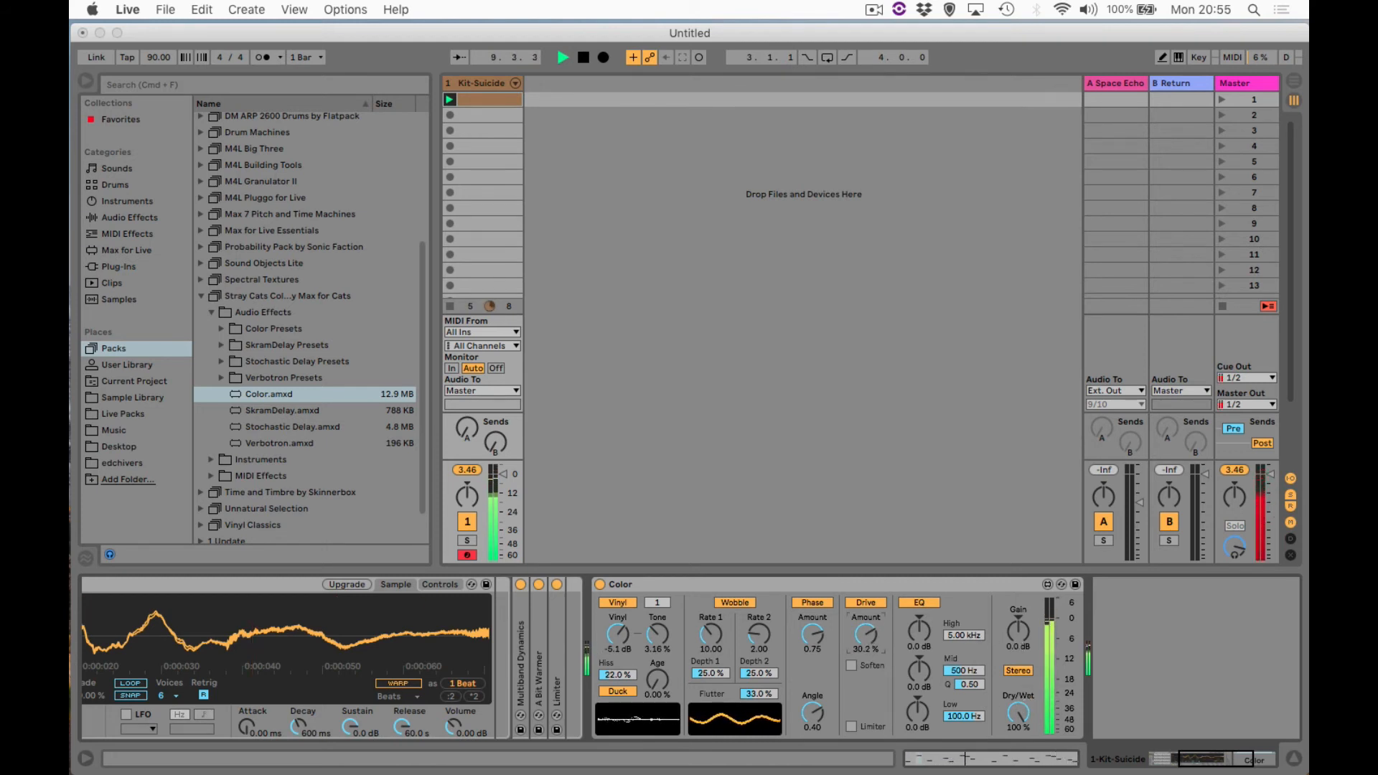
pyautogui.click(851, 726)
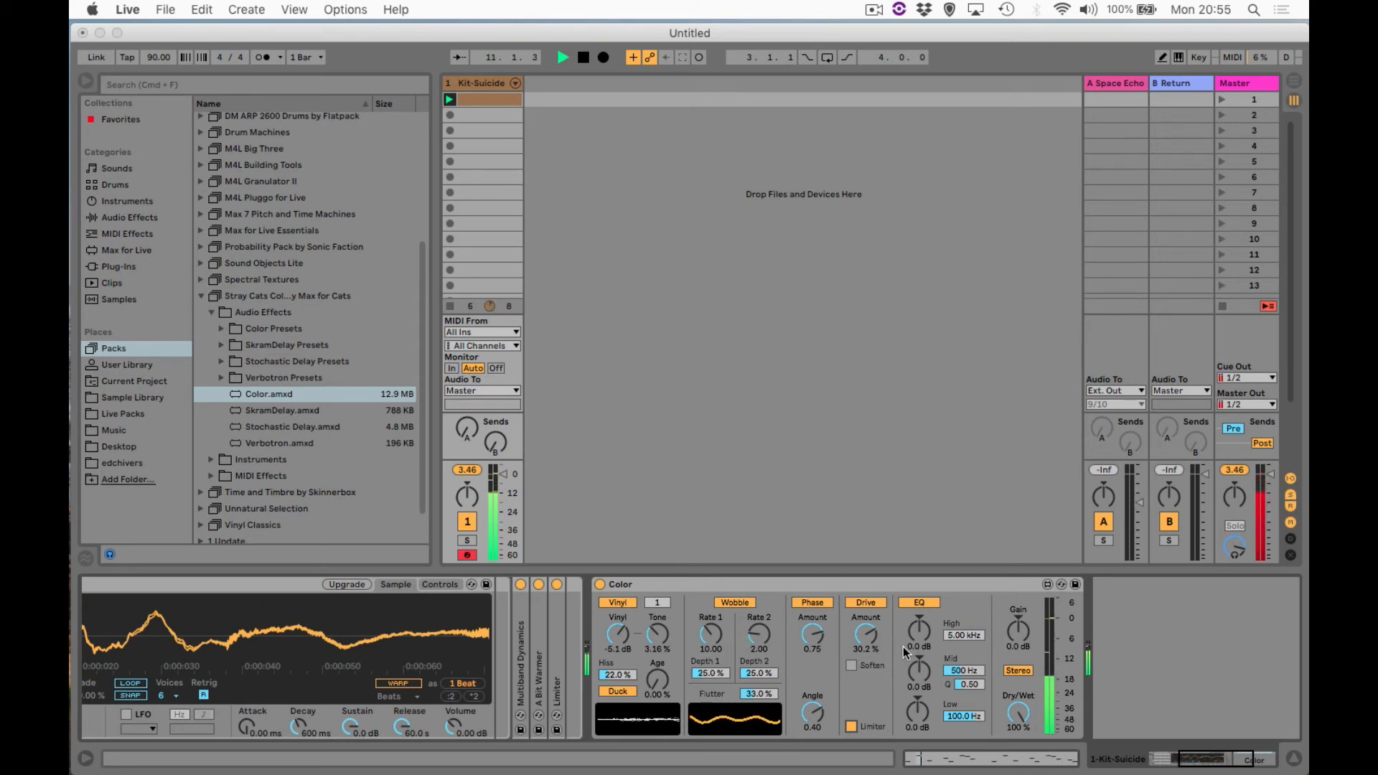
pyautogui.moveTo(1018, 631); pyautogui.dragTo(1018, 650)
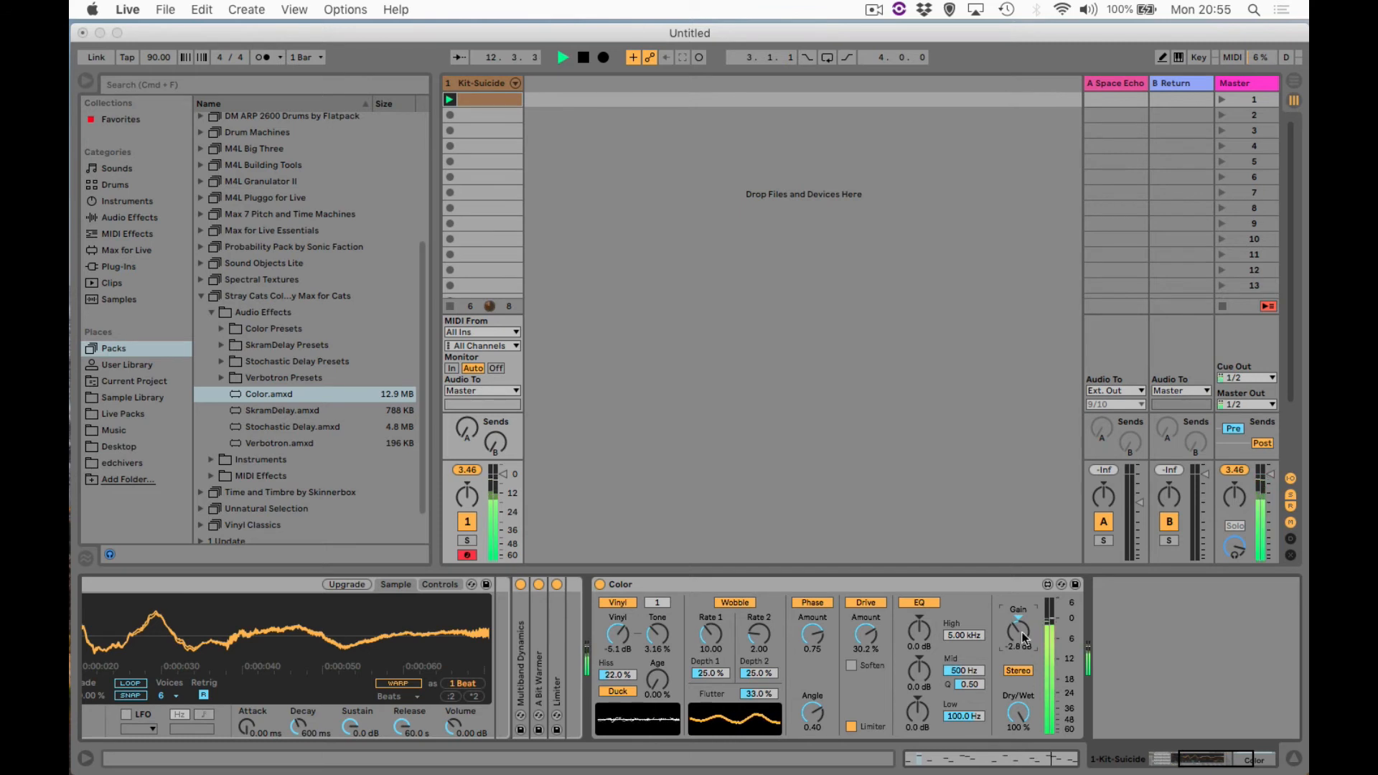
# Compare the beat with Color bypassed and active, and stop playback.
pyautogui.click(599, 585)
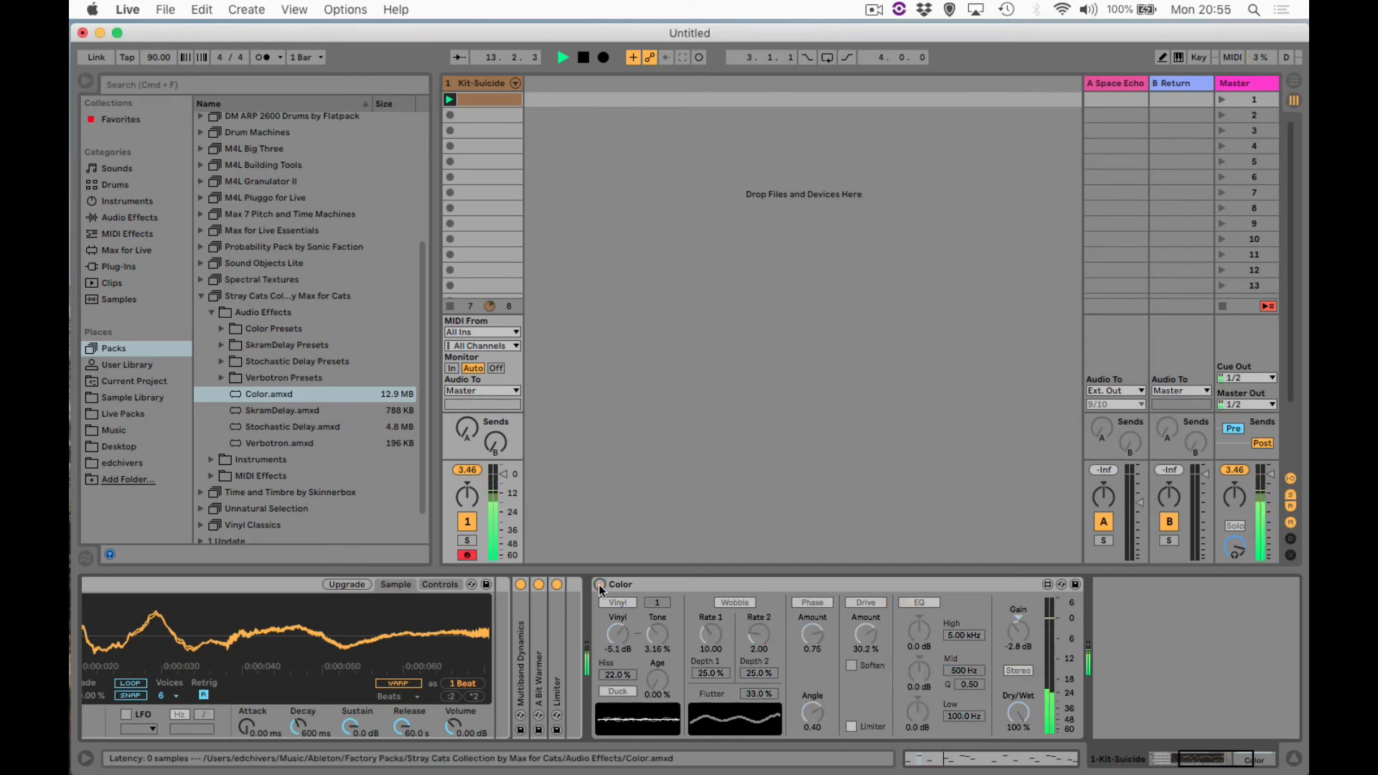
pyautogui.click(600, 585)
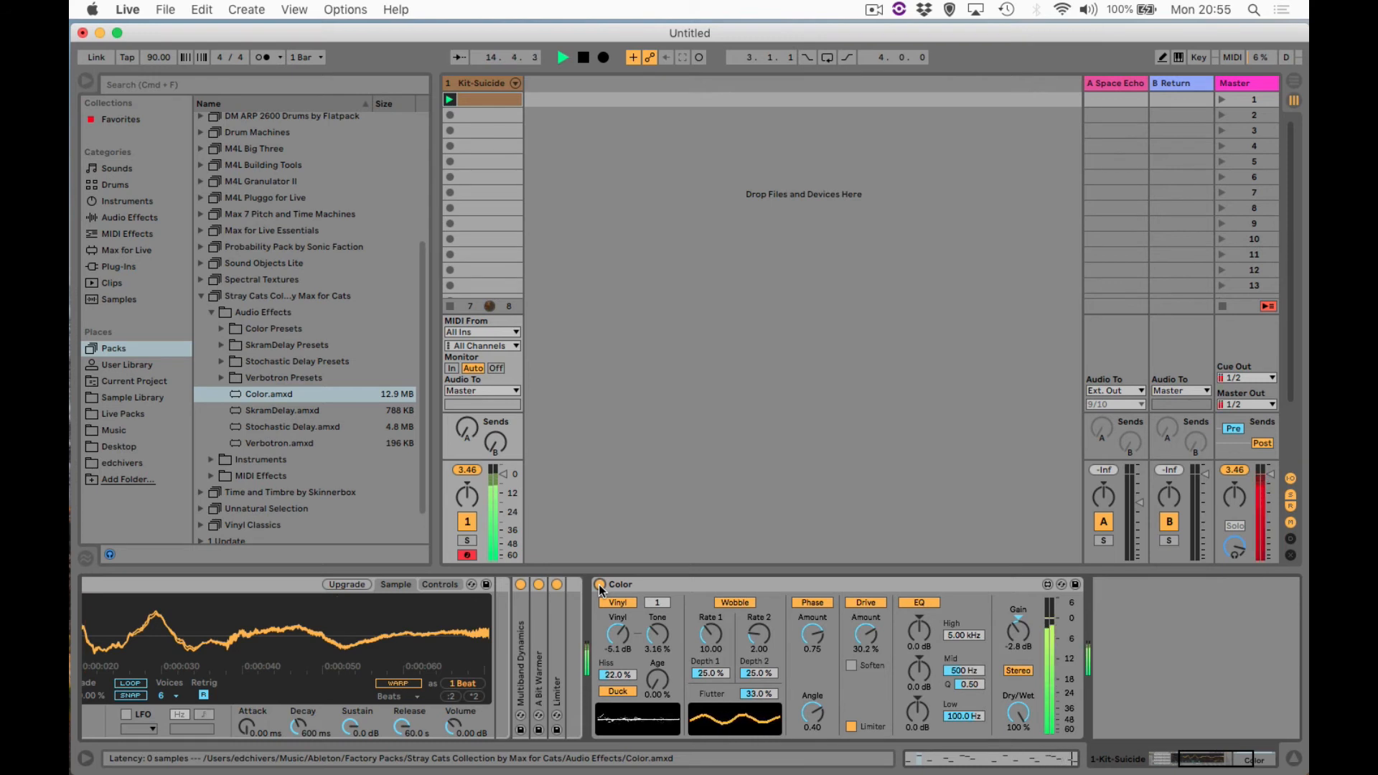
pyautogui.click(600, 585)
pyautogui.press('space')
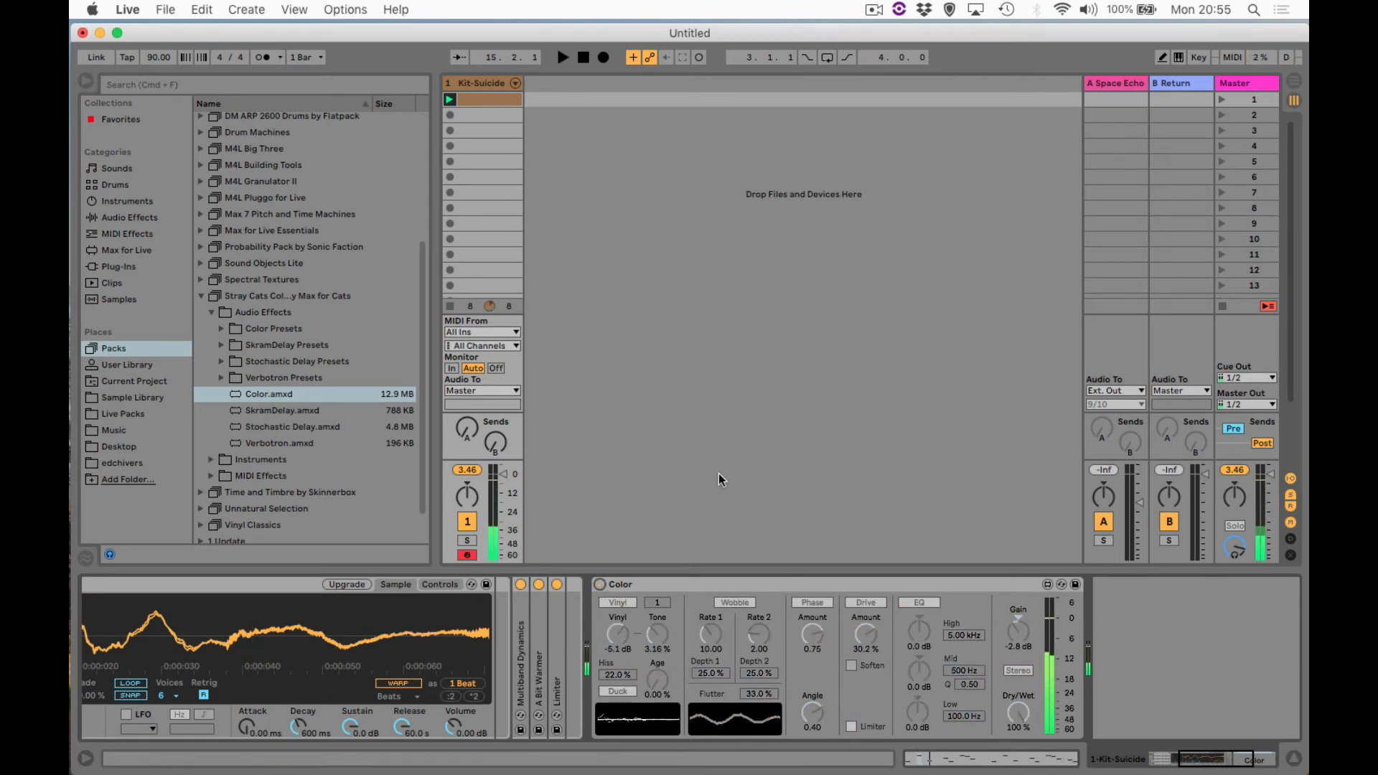
pyautogui.click(759, 587)
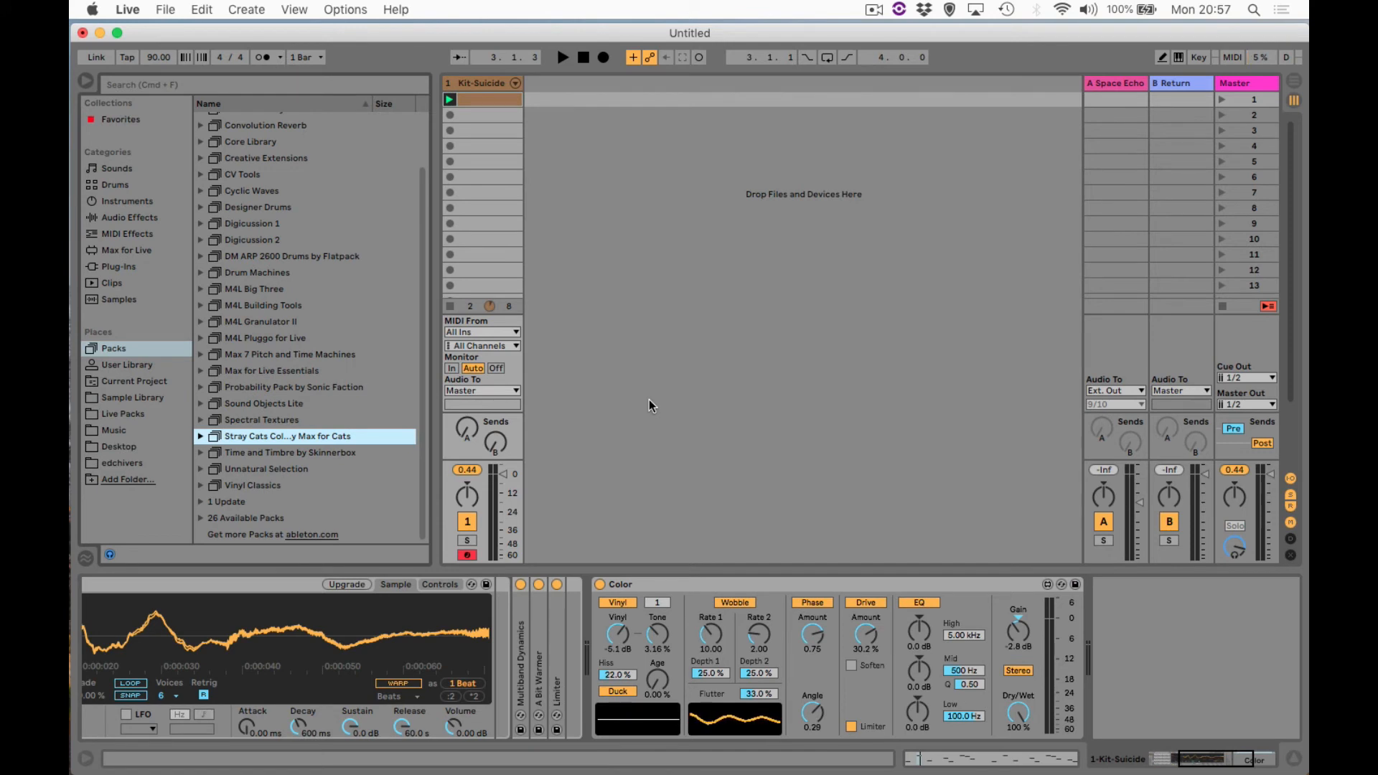
# Add Convolution Reverb Pro from the Convolution Reverb pack after Color on the drum track.
pyautogui.click(305, 125)
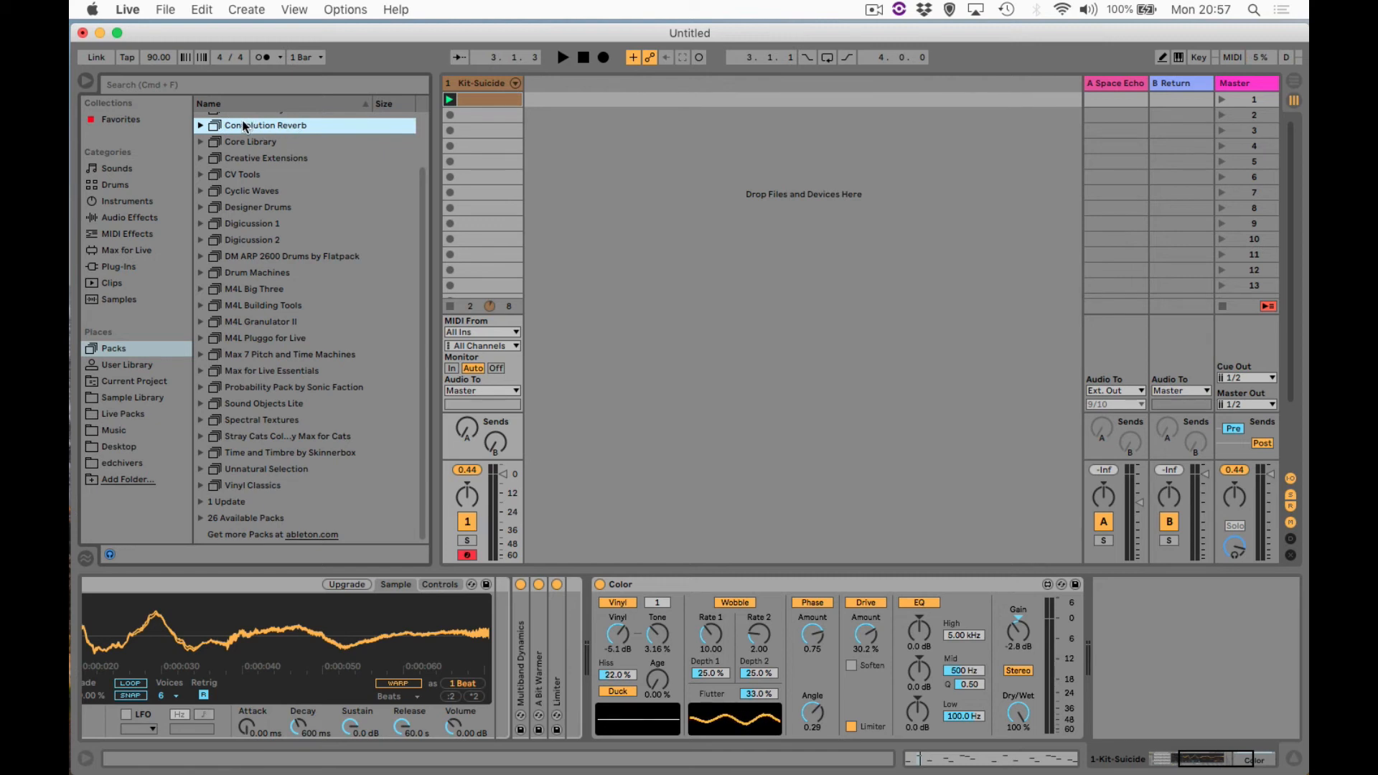
pyautogui.click(200, 126)
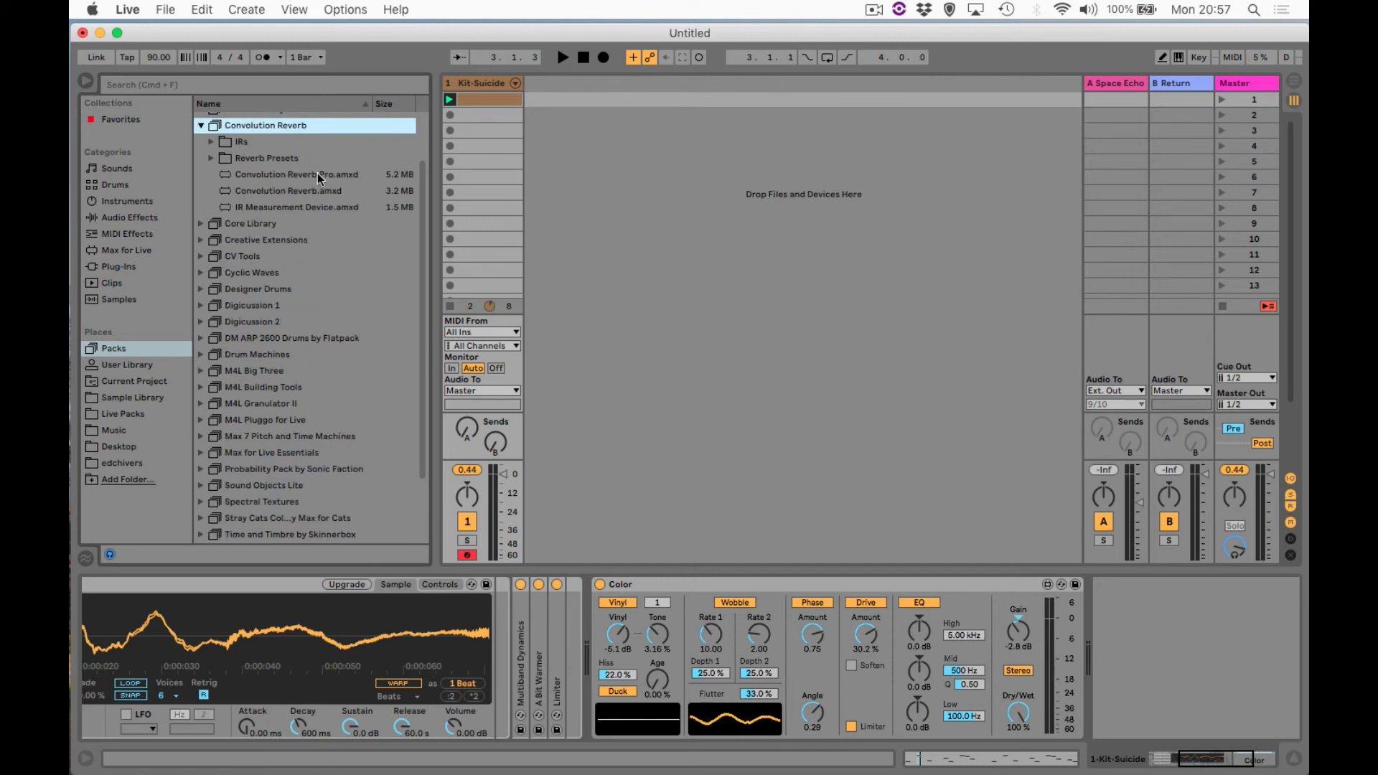
pyautogui.moveTo(271, 171); pyautogui.dragTo(906, 538)
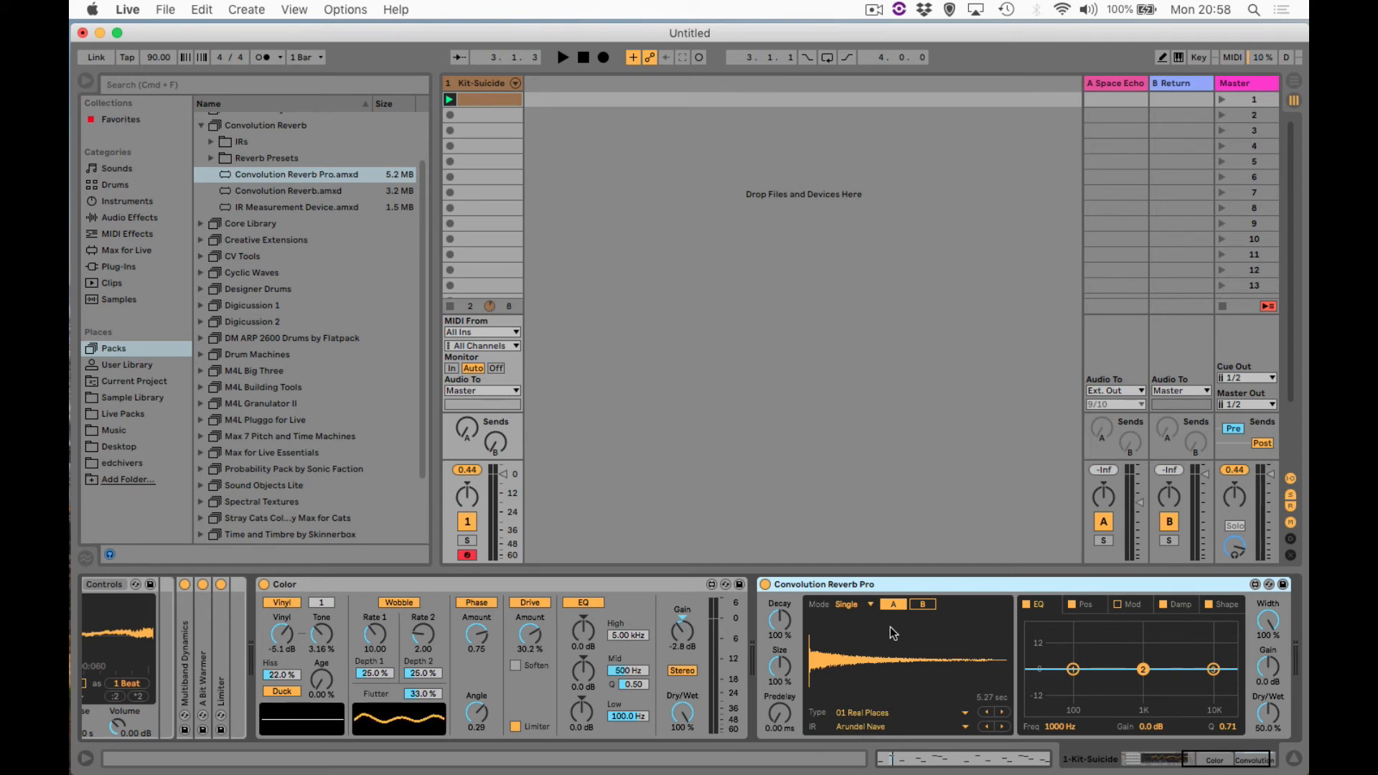
# Bypass Color and audition the beat through Convolution Reverb Pro with the Arundel Nave impulse response.
pyautogui.click(263, 584)
pyautogui.press('space')
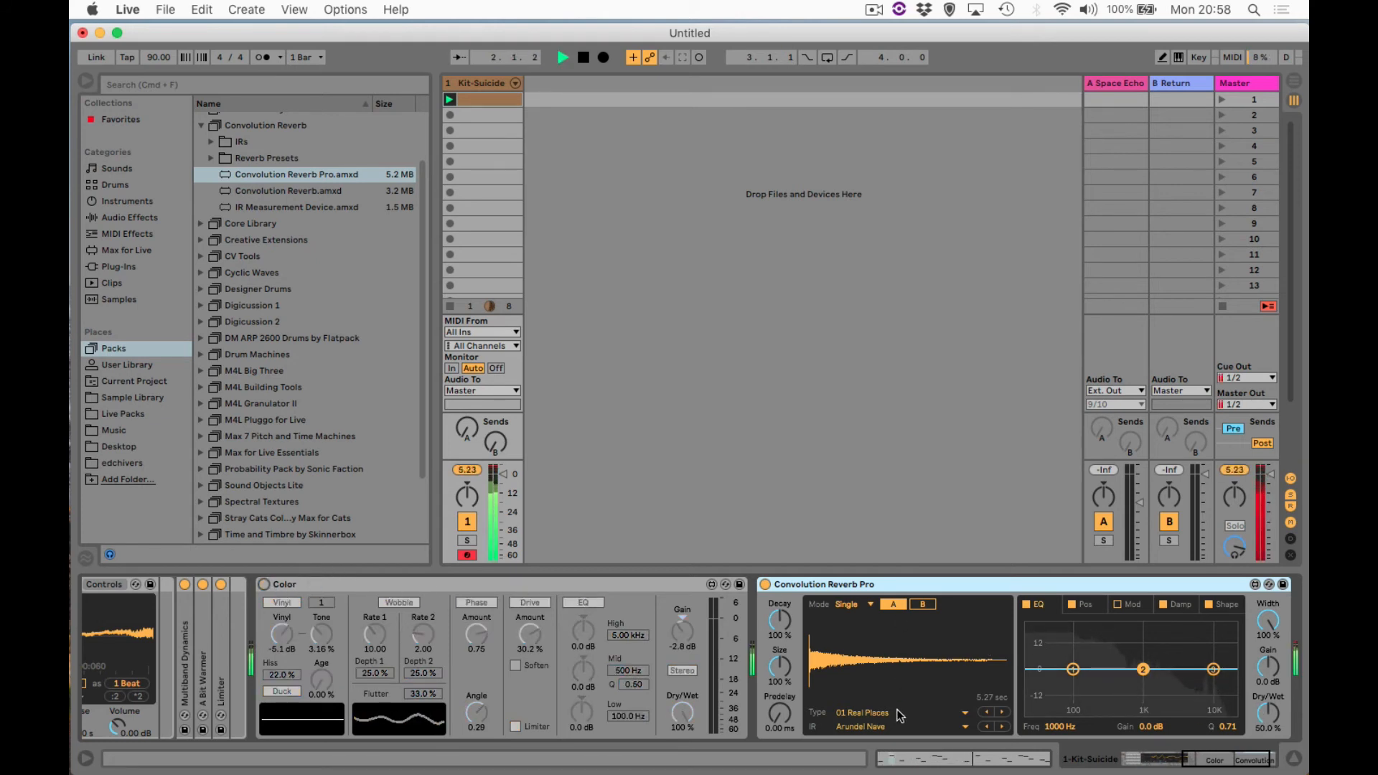
pyautogui.press('space')
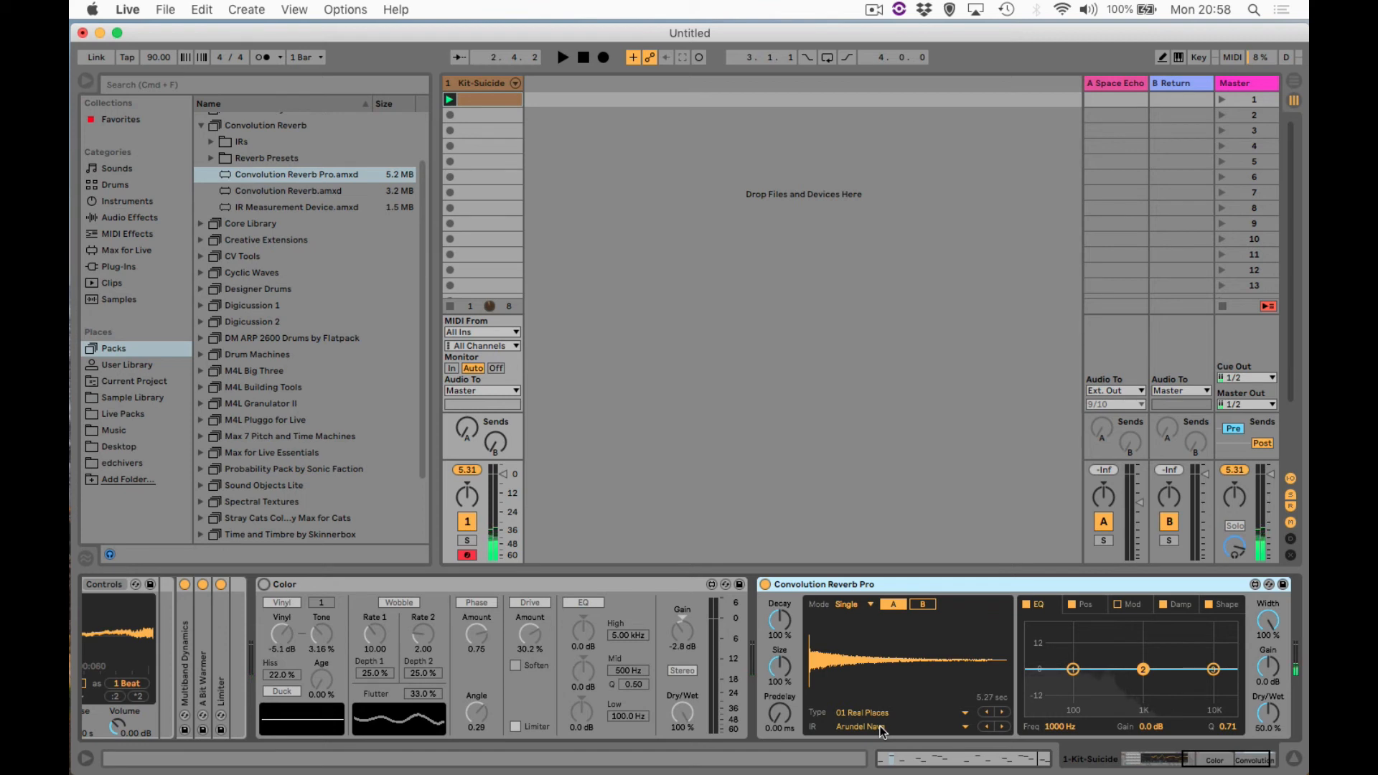
# Set the reverb type to 04 Made for Drums and lower its dry/wet mix to 26.4 % while the beat plays.
pyautogui.click(885, 714)
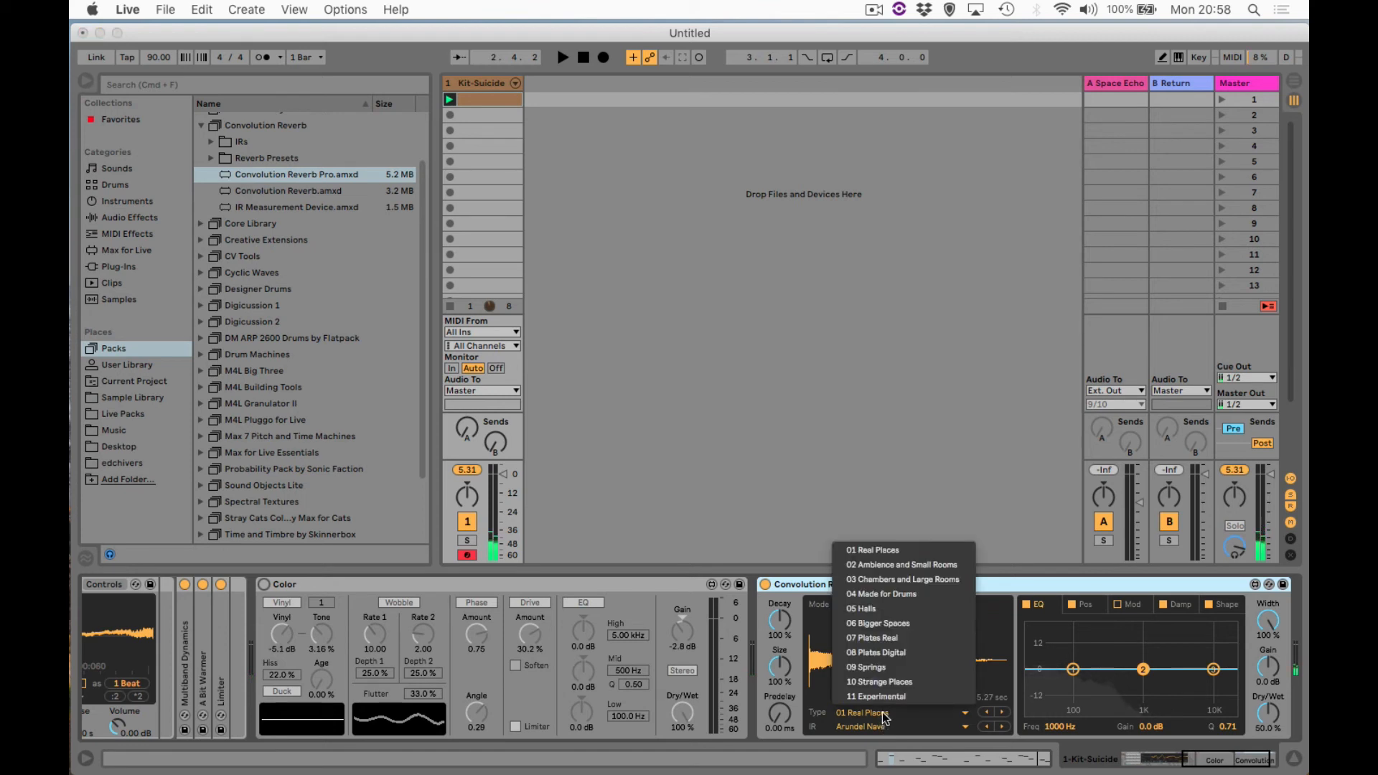
pyautogui.click(894, 593)
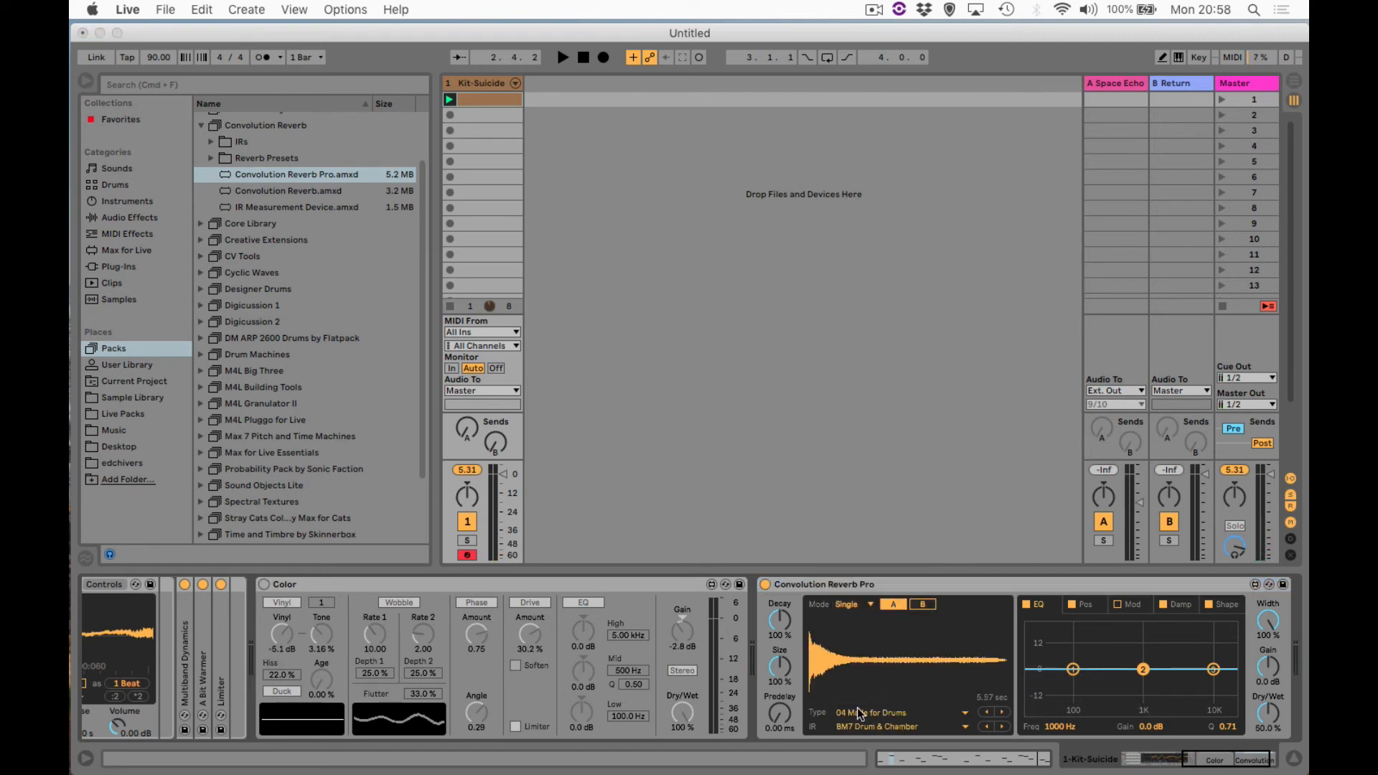
pyautogui.press('space')
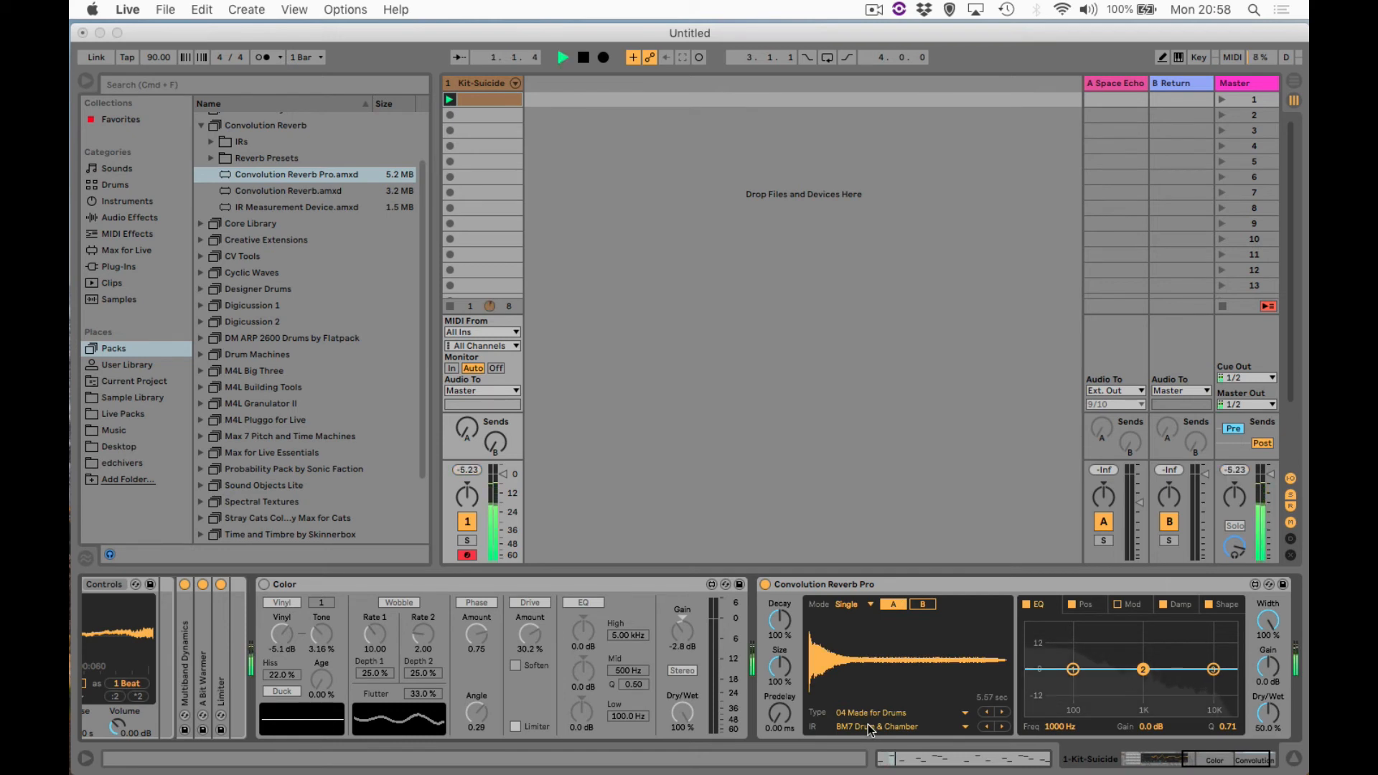
pyautogui.moveTo(1268, 712); pyautogui.dragTo(1269, 714)
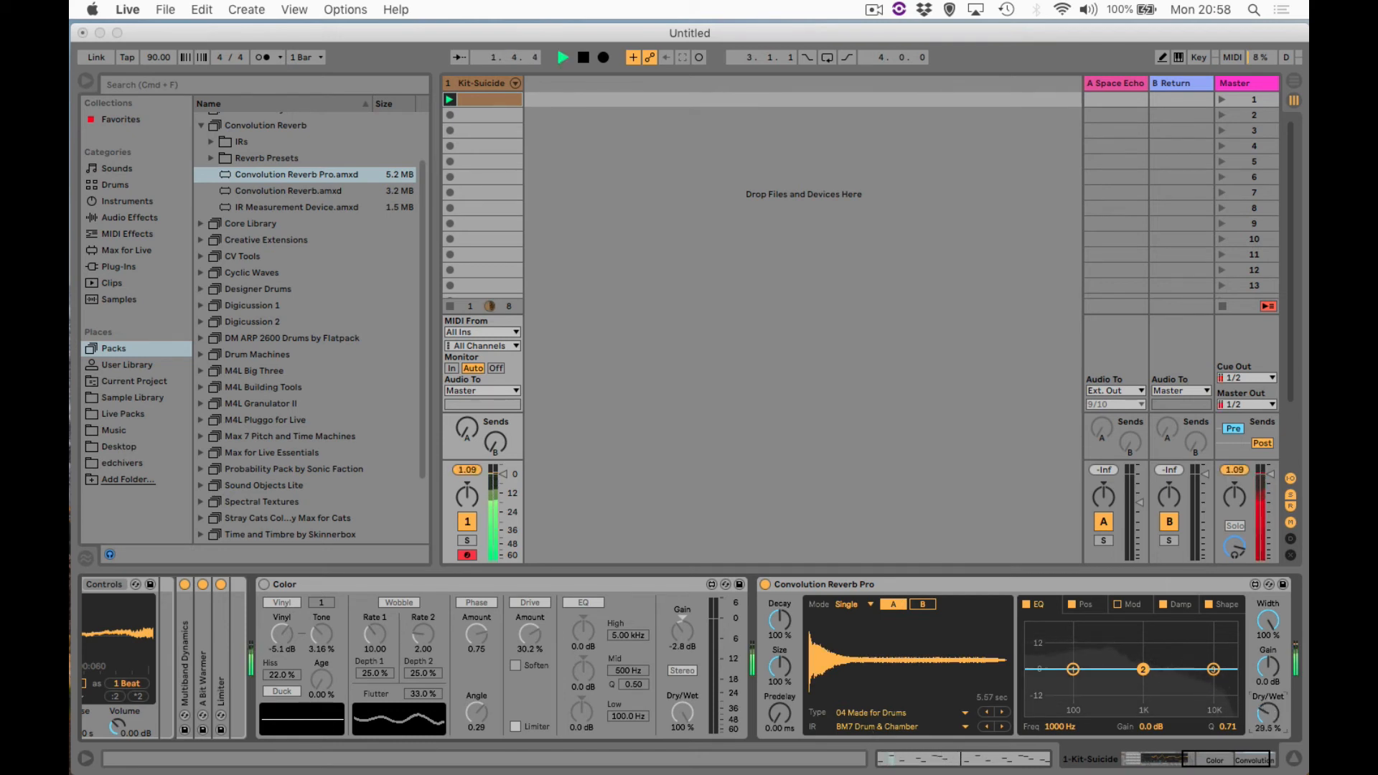
# Try the BM7 Kick Chamber and BM7 Percussion Air impulse responses on the playing beat, and stop playback.
pyautogui.click(1001, 725)
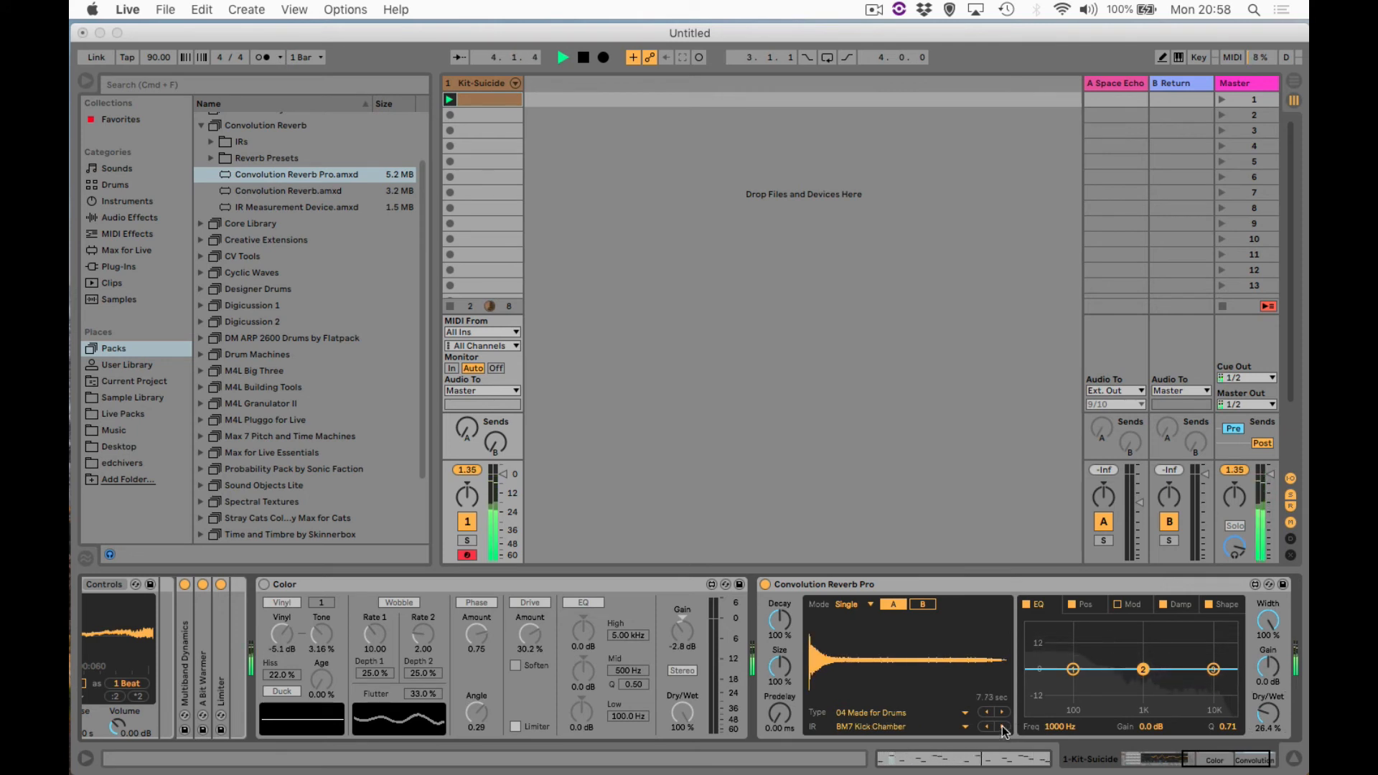
pyautogui.click(1001, 725)
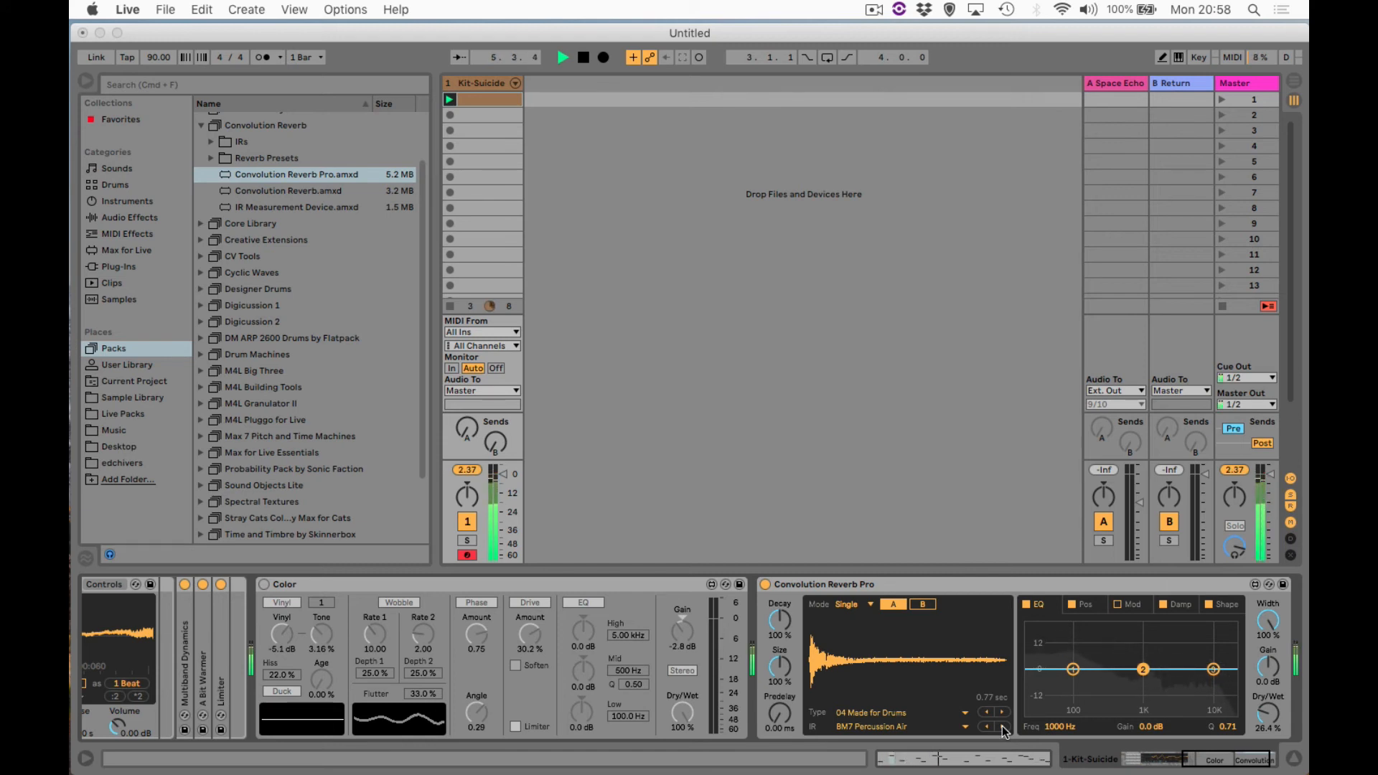
pyautogui.press('space')
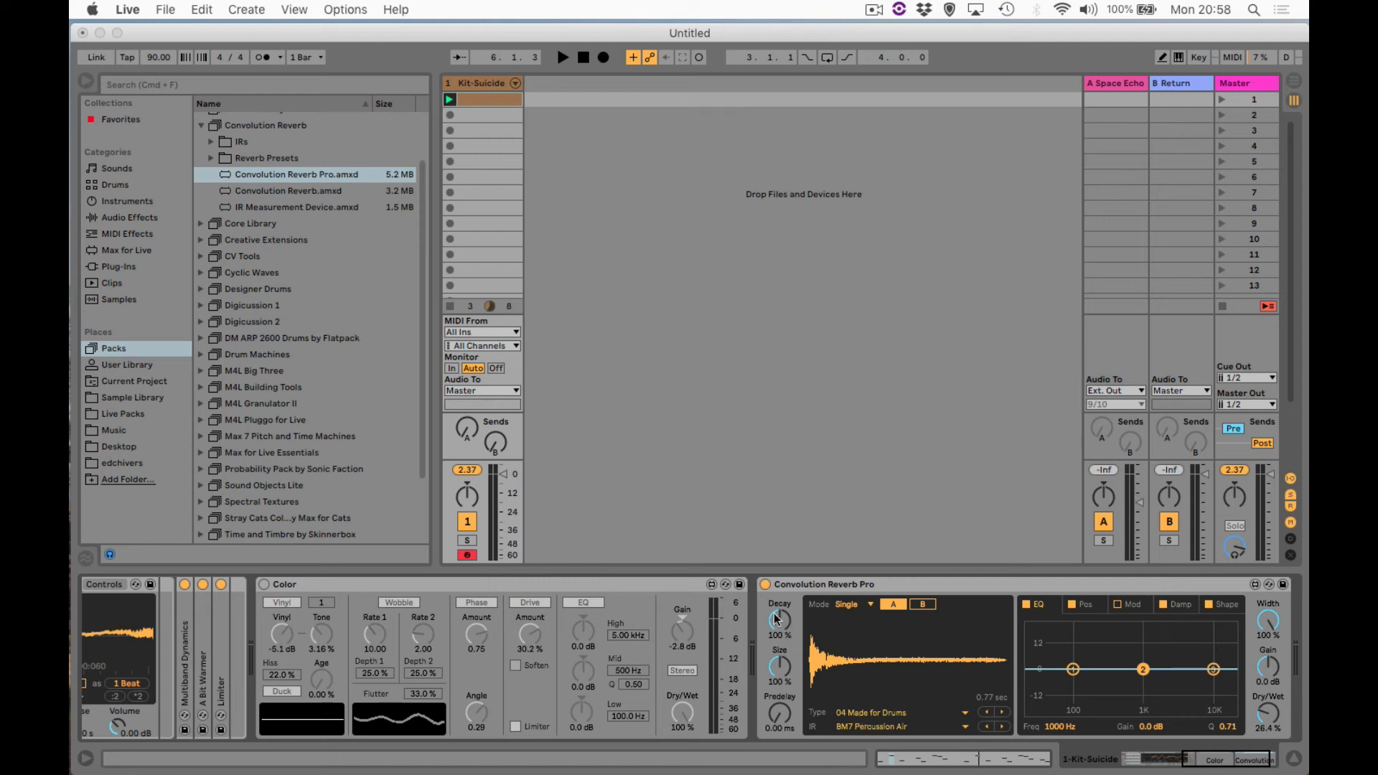
# Compare the playing beat with Convolution Reverb Pro bypassed and active, and stop playback.
pyautogui.press('space')
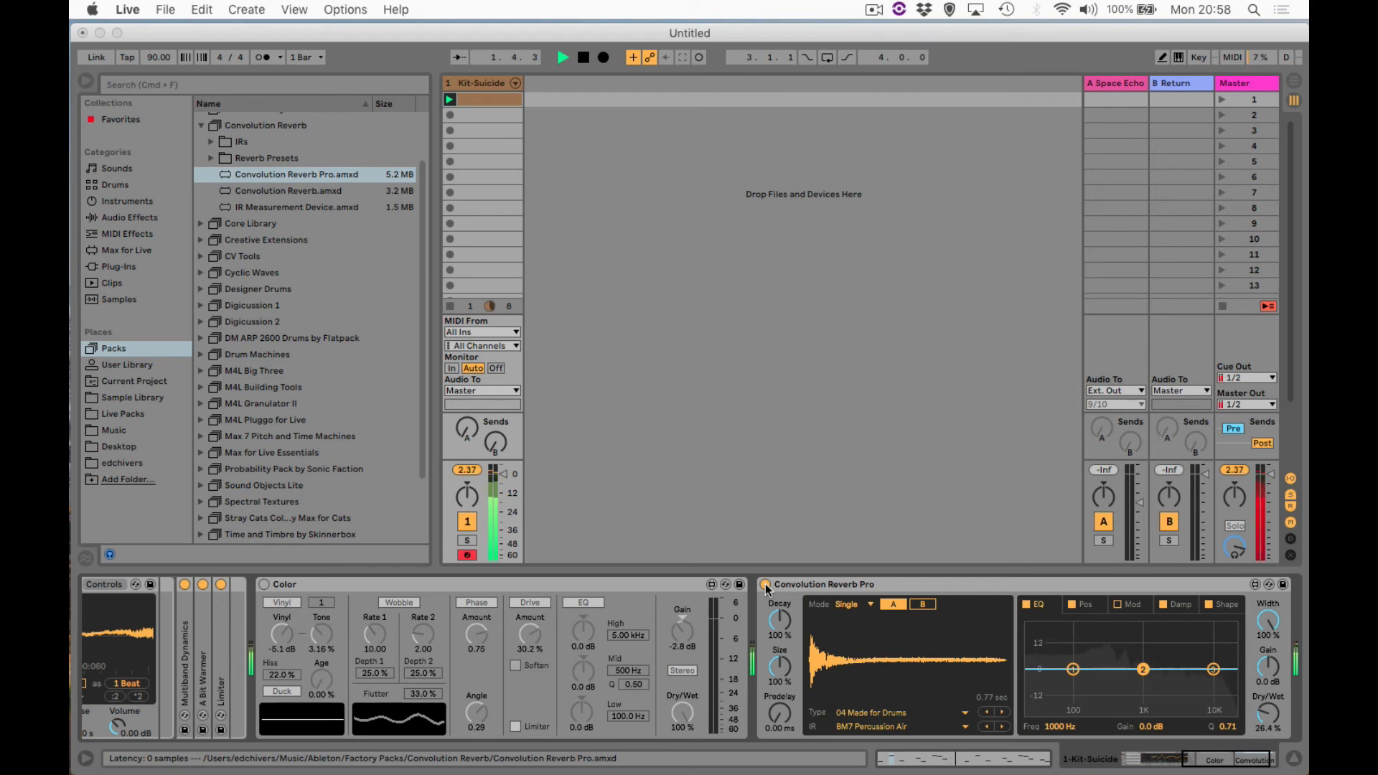
pyautogui.click(765, 585)
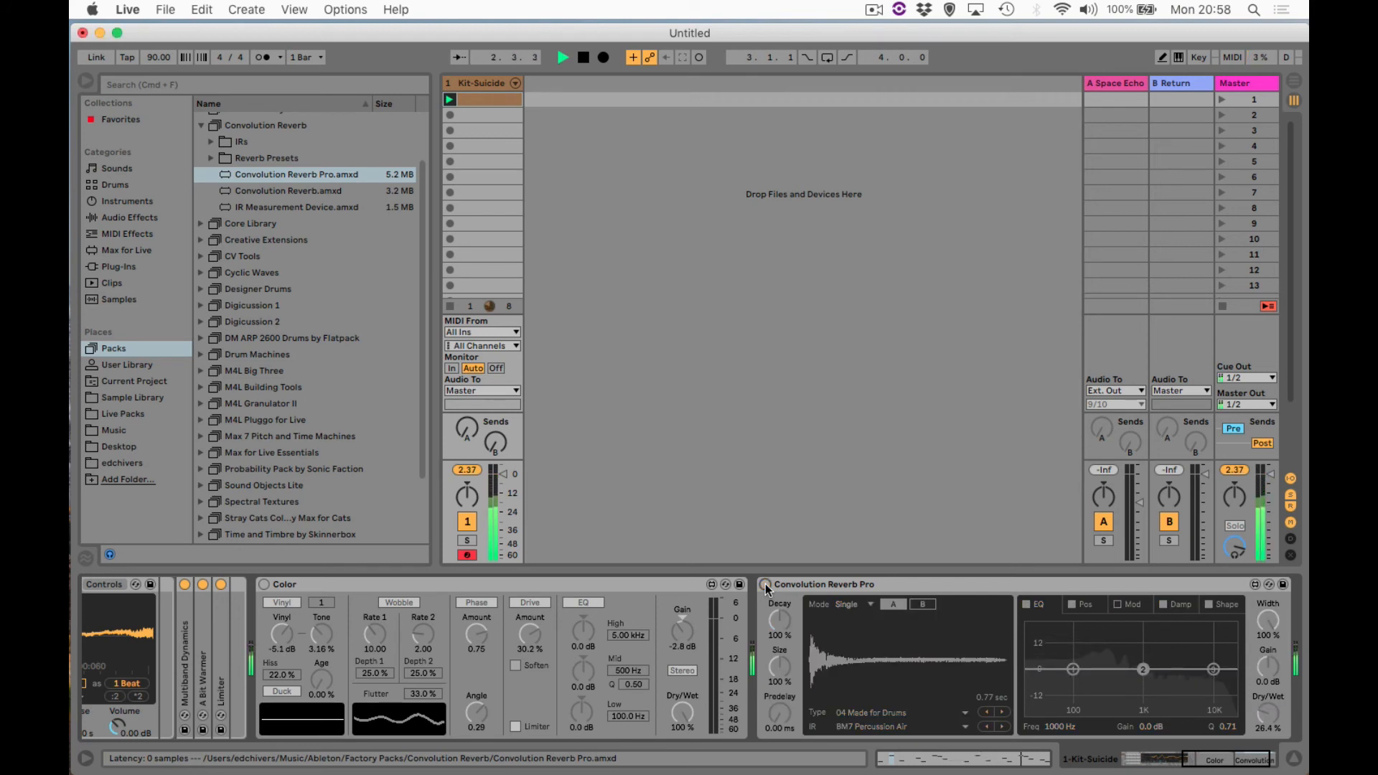
pyautogui.click(765, 585)
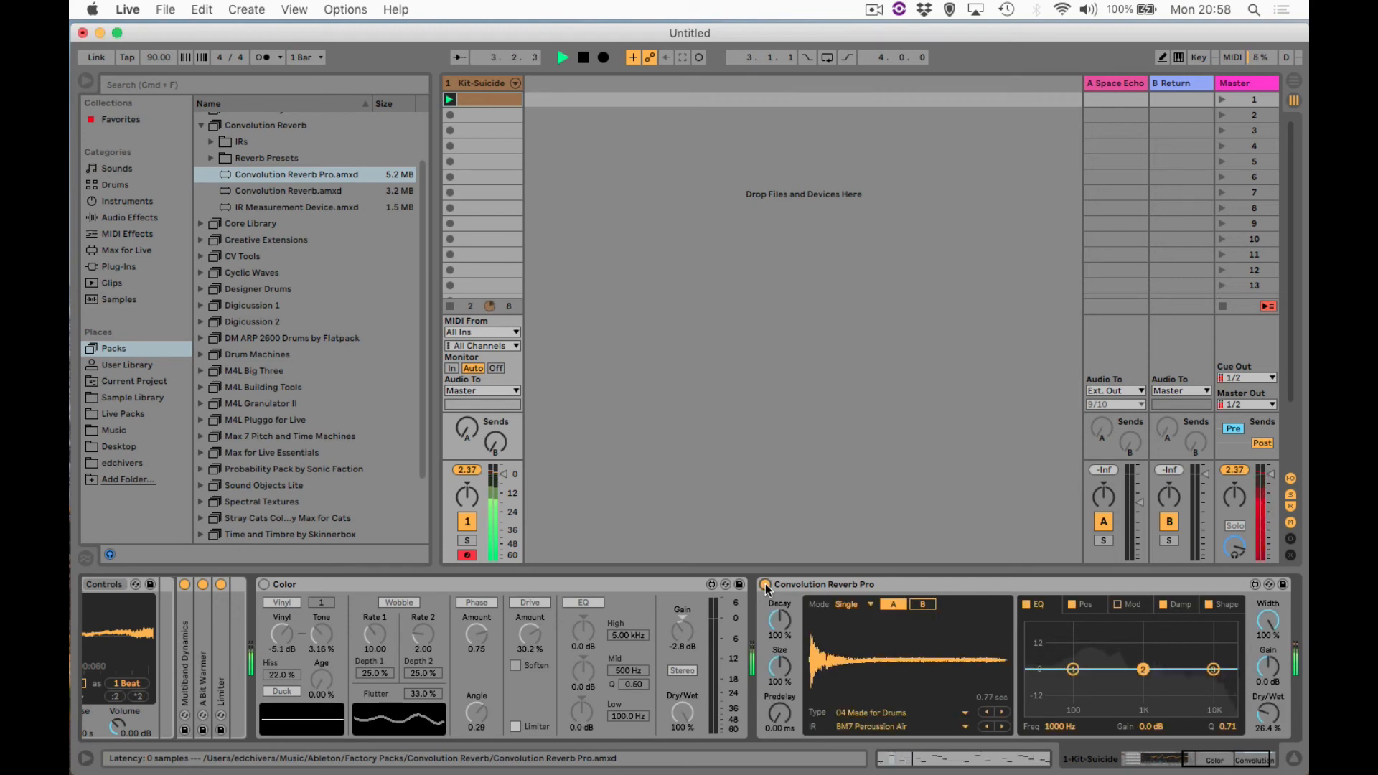
pyautogui.press('space')
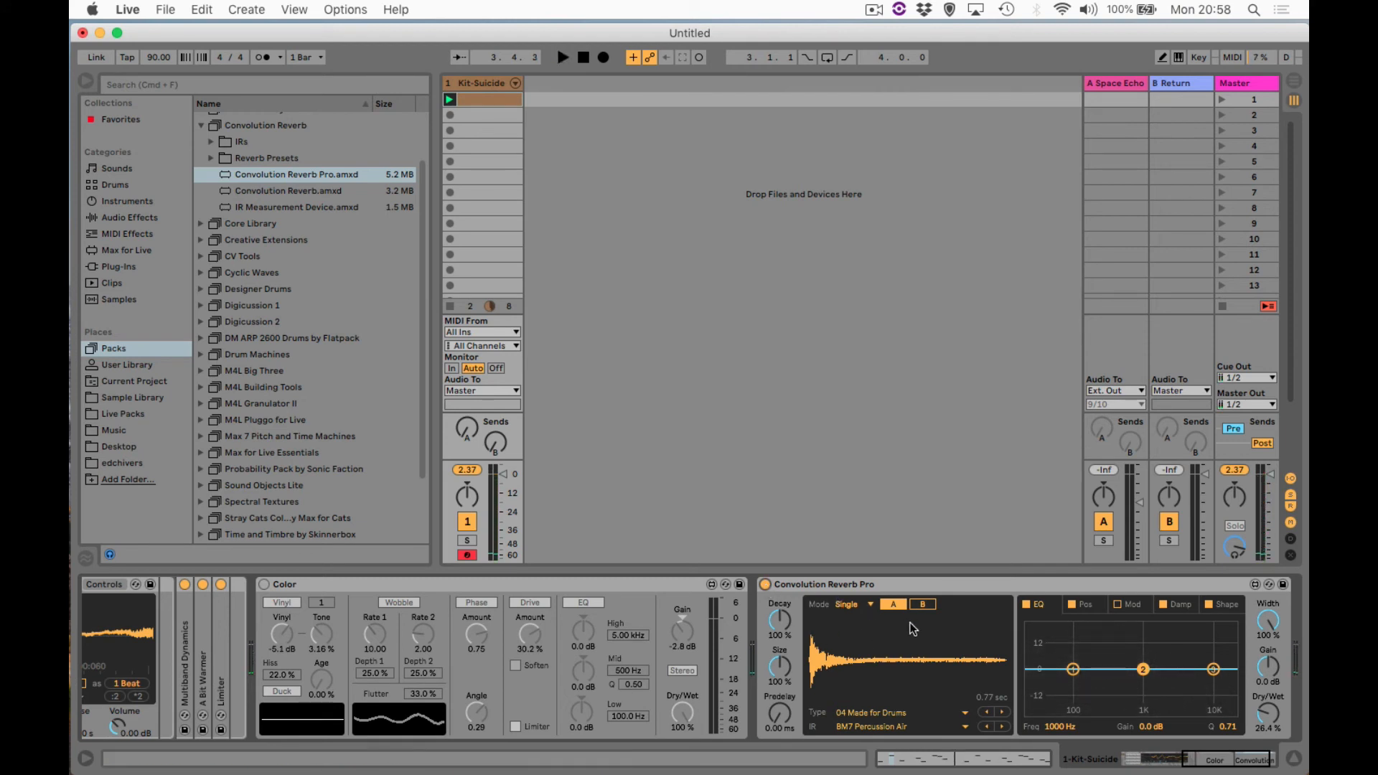
# Audition the BM7 Snare Chamber impulse response on the beat, and switch the reverb type to 11 Experimental.
pyautogui.click(1001, 726)
pyautogui.press('space')
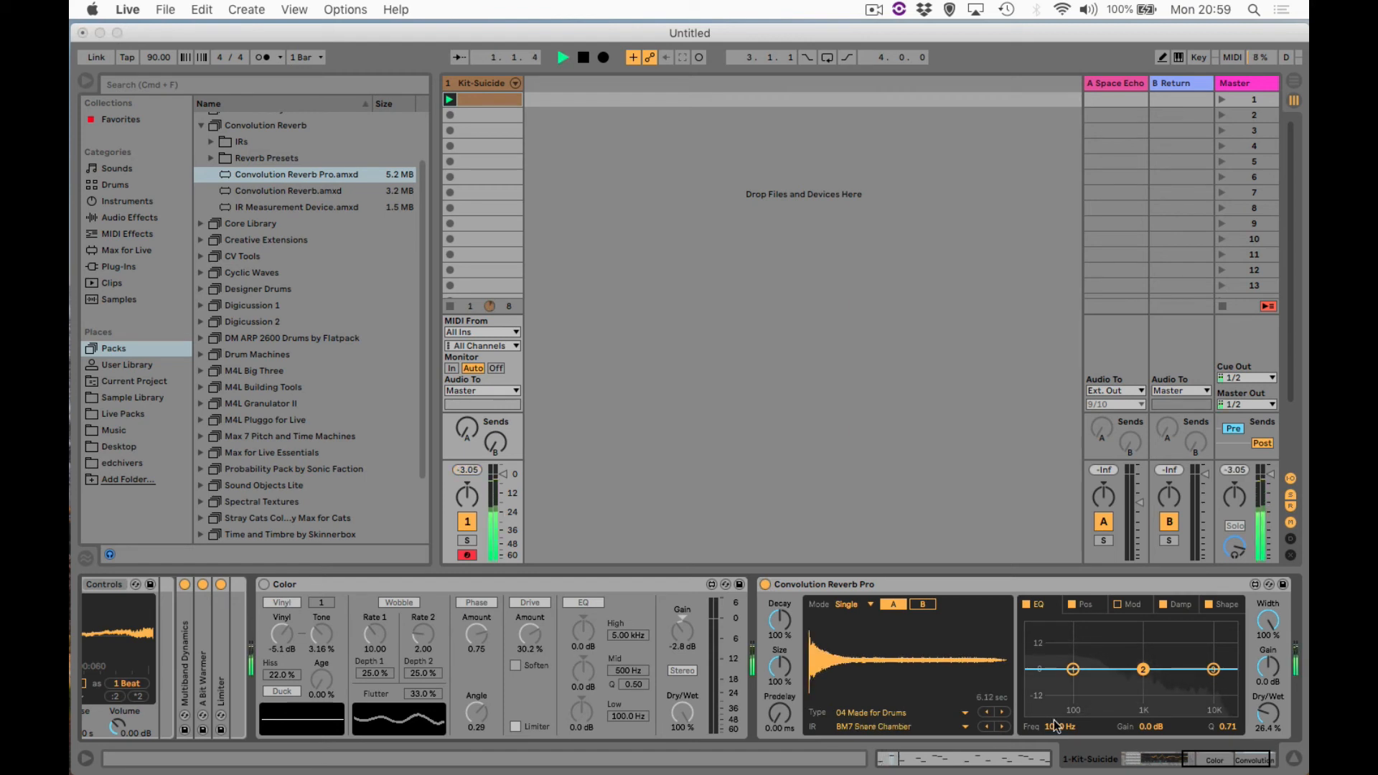
pyautogui.press('space')
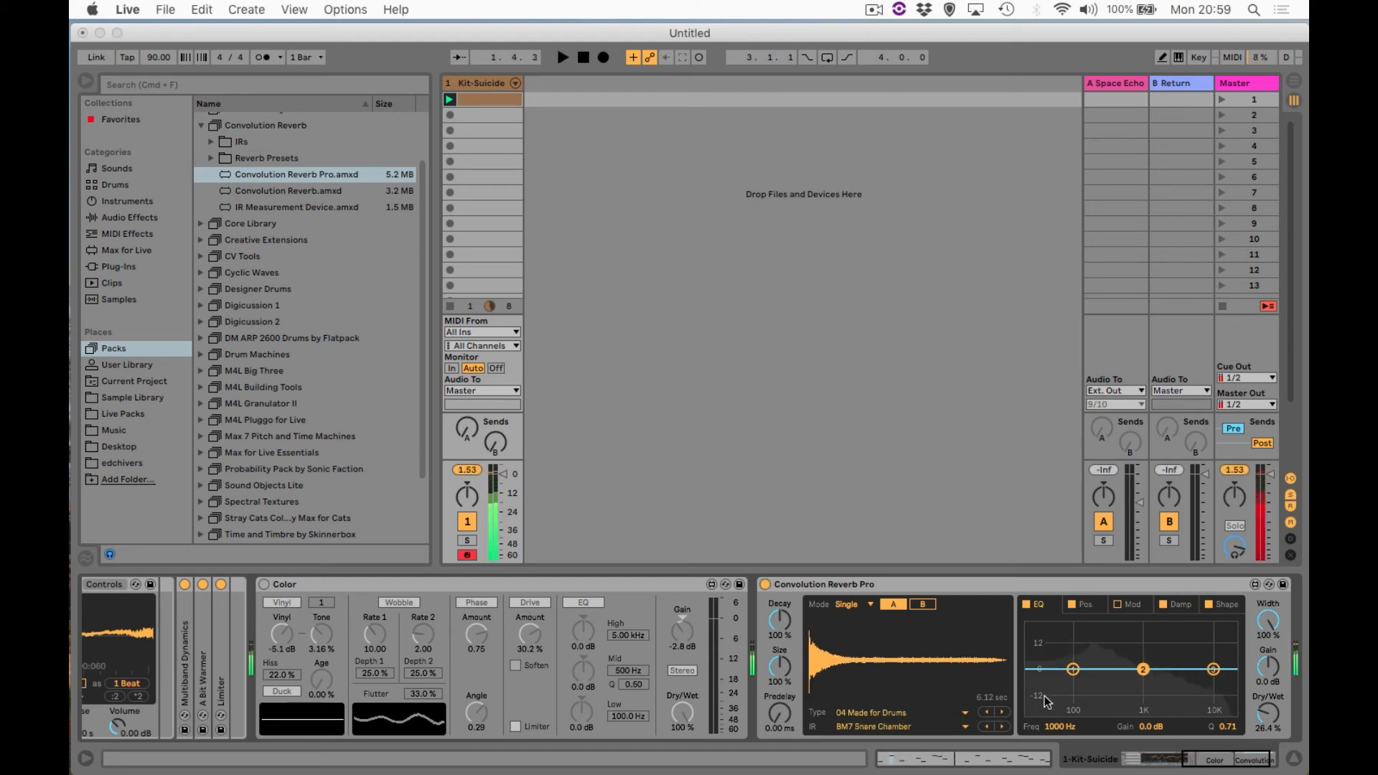
pyautogui.click(880, 711)
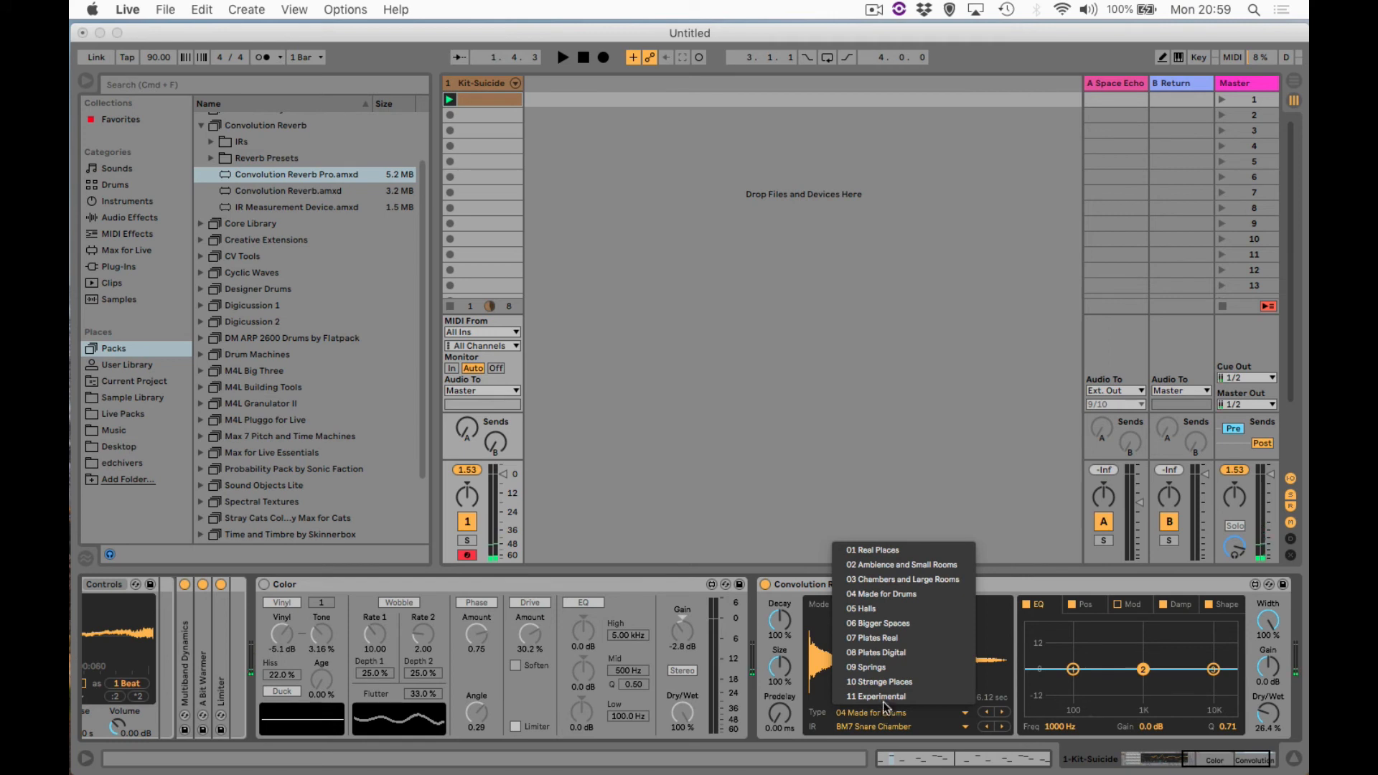
pyautogui.click(881, 696)
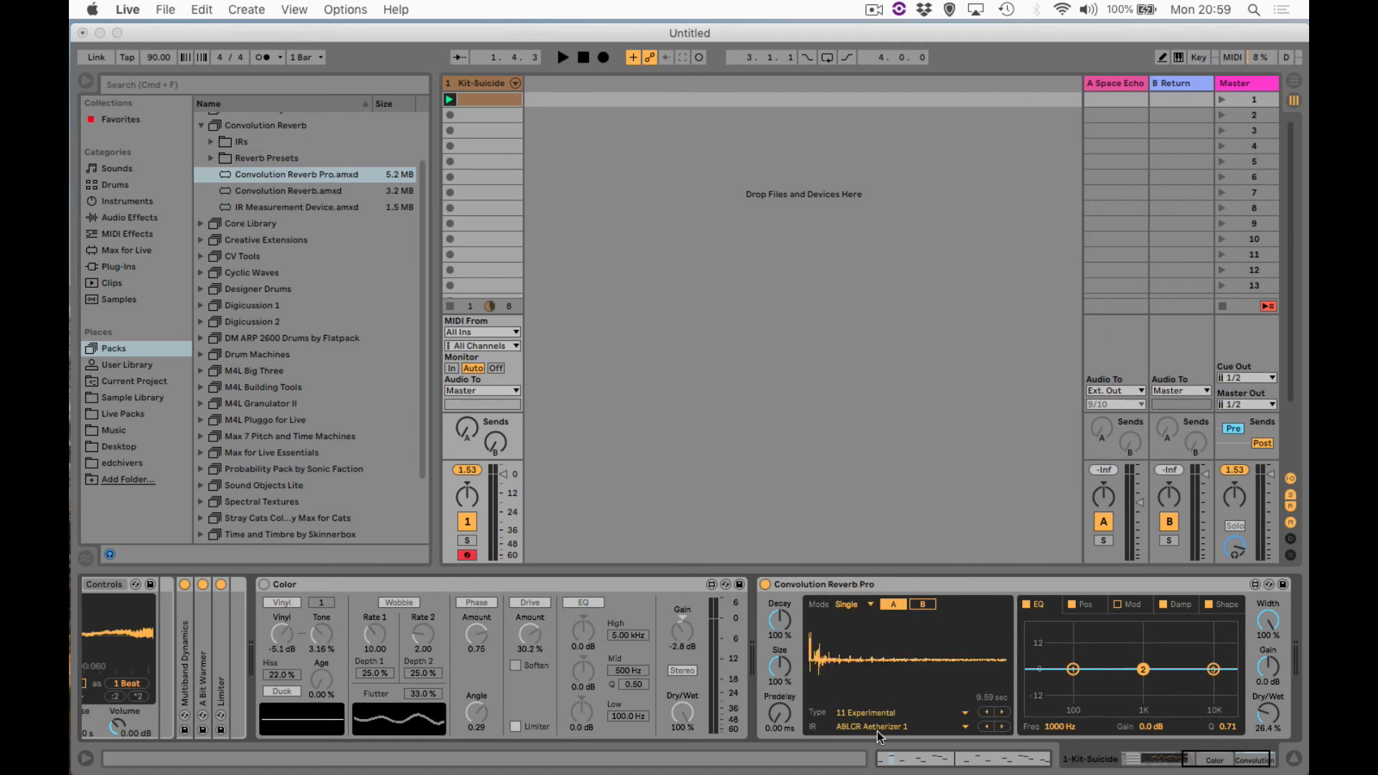
# Play the beat and set the Convolution Reverb Pro dry/wet mix to 34.6 %.
pyautogui.press('space')
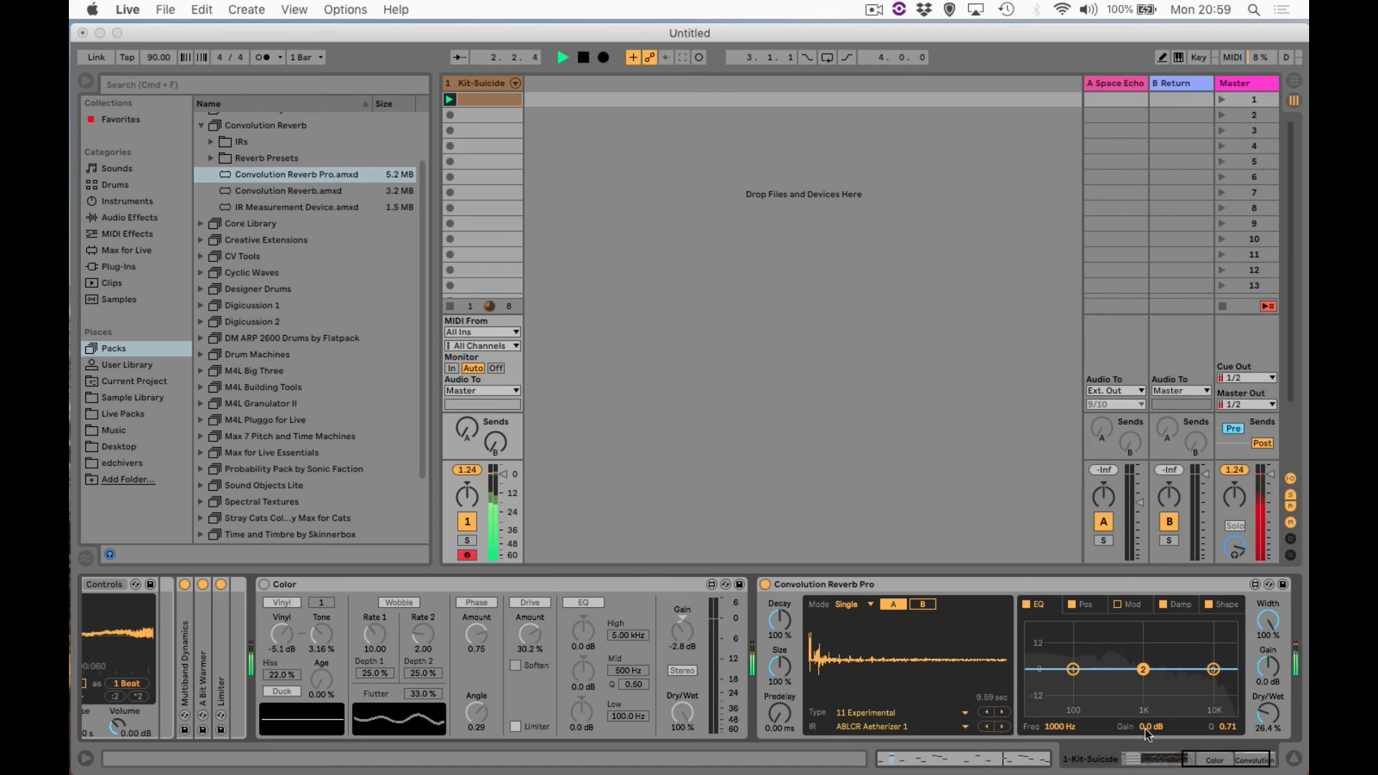
pyautogui.moveTo(1268, 712); pyautogui.dragTo(1268, 639)
pyautogui.moveTo(1267, 713); pyautogui.dragTo(1267, 761)
# Audition the ABLCR Aetherizer 3 LR, Aetherizer 4 LR, Bass Bin LR and Cabinate in a Room impulse responses, and stop playback.
pyautogui.click(1002, 726)
pyautogui.click(1003, 726)
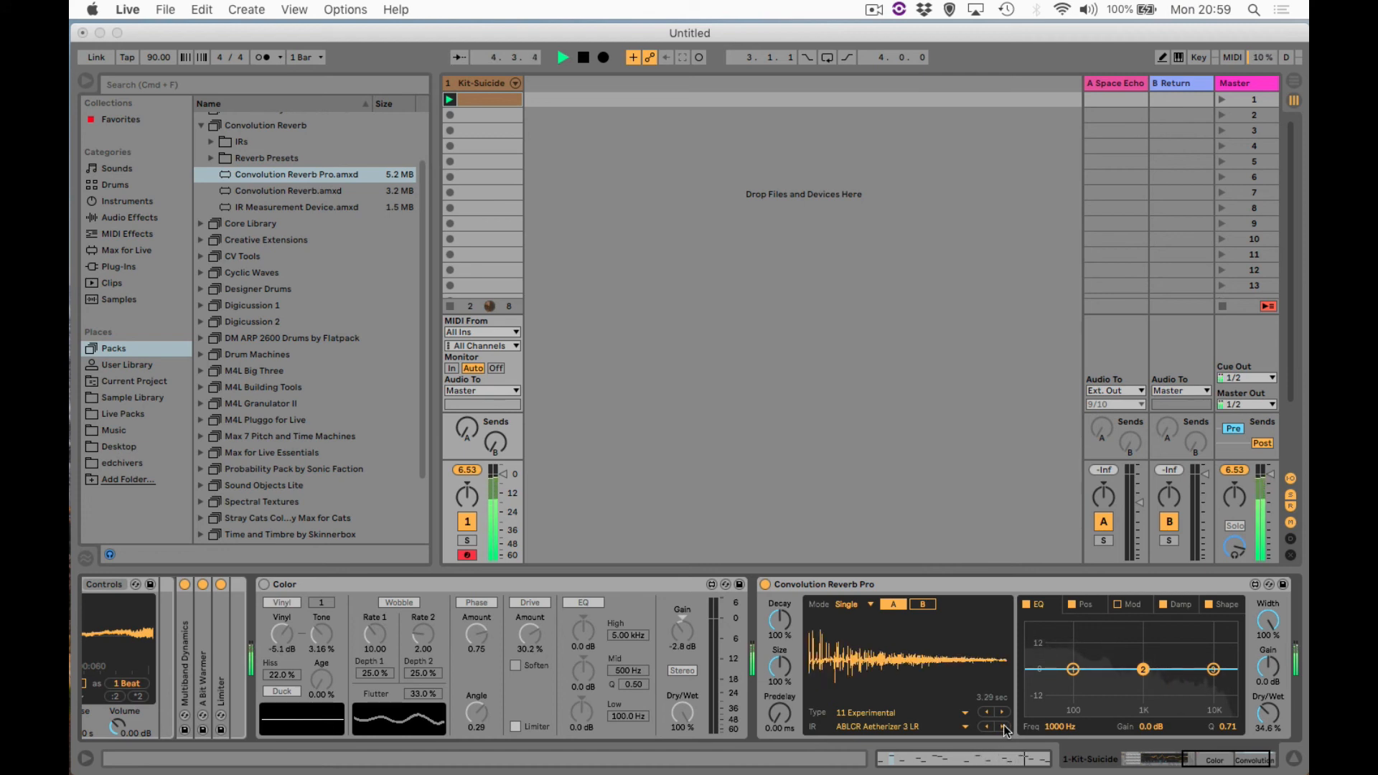
pyautogui.click(1003, 726)
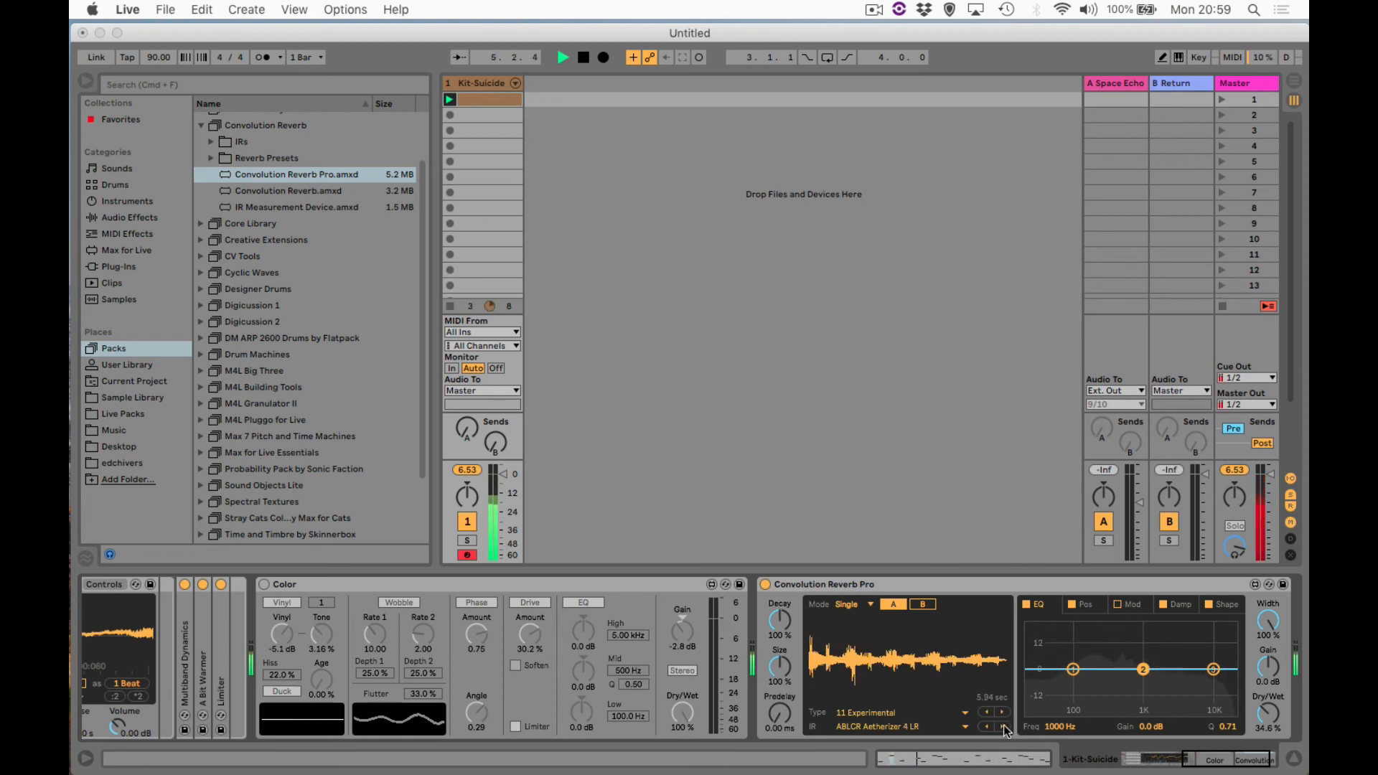
pyautogui.click(1003, 726)
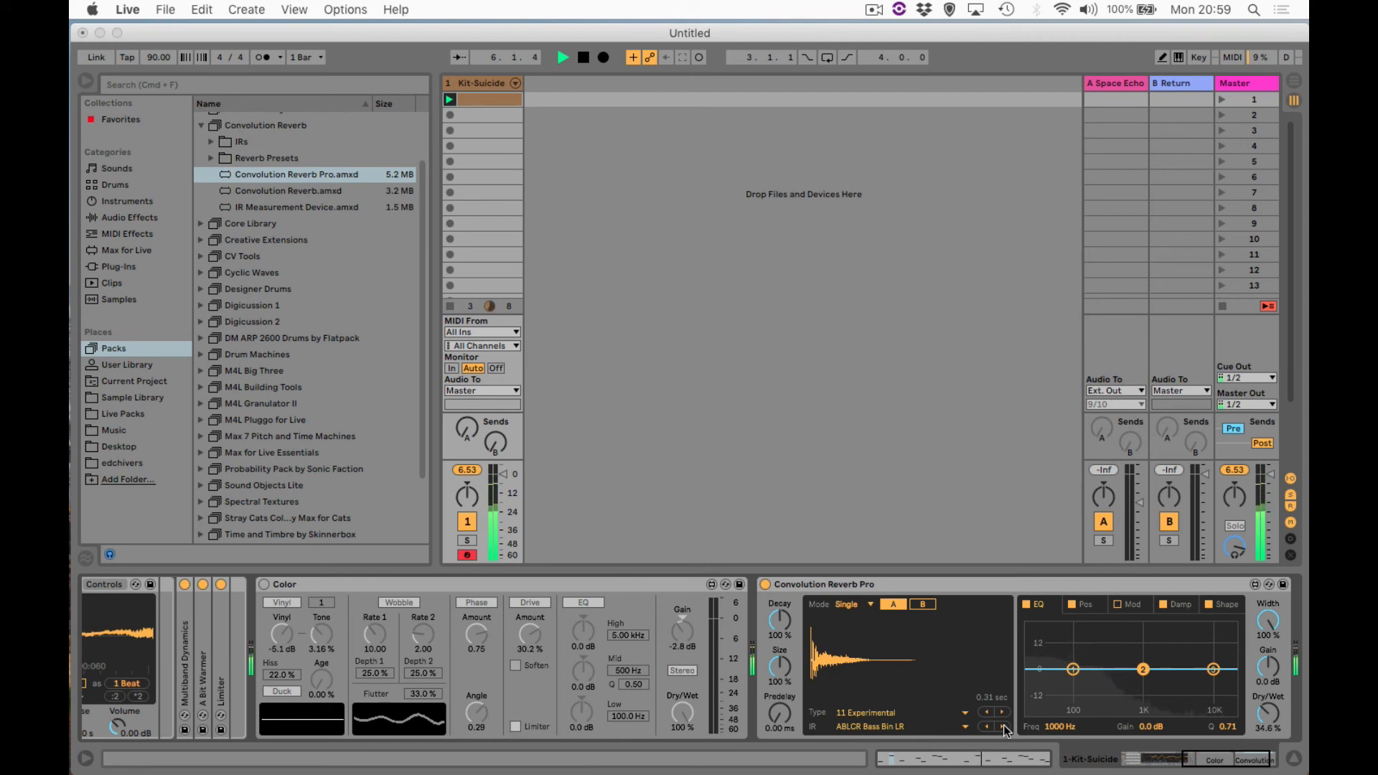
pyautogui.click(1004, 726)
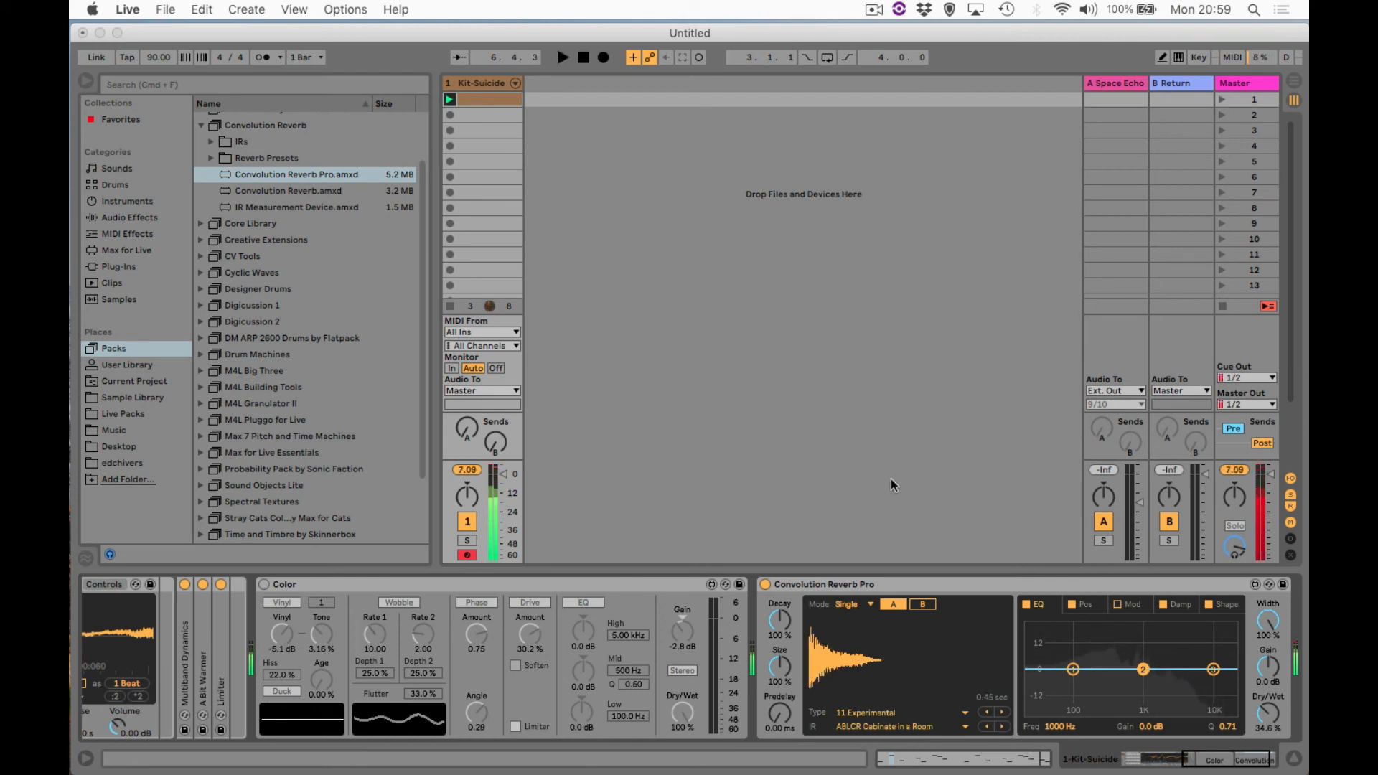
pyautogui.press('space')
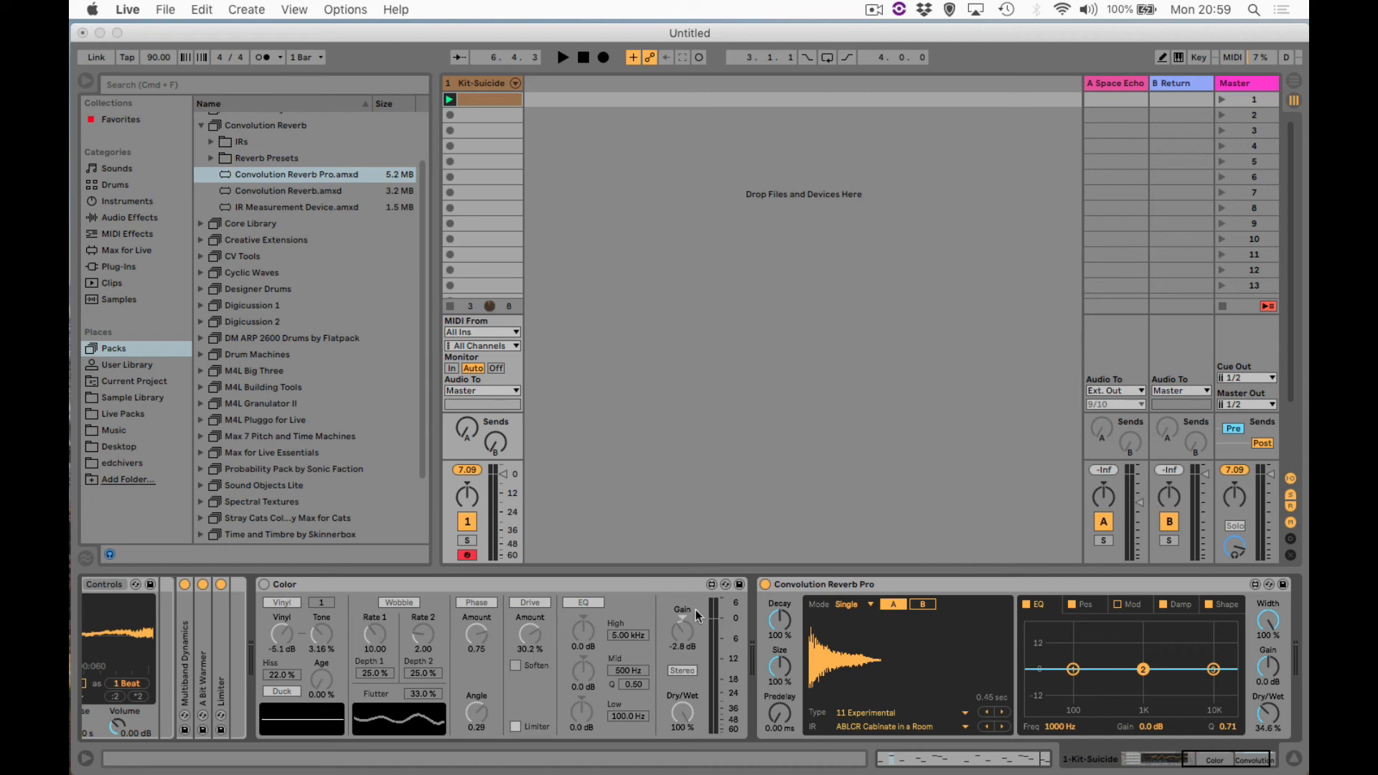
# Load STE-002.wav from the Sample Library's 30sec Recordings folder into Convolution Reverb Pro as a custom impulse response.
pyautogui.click(127, 401)
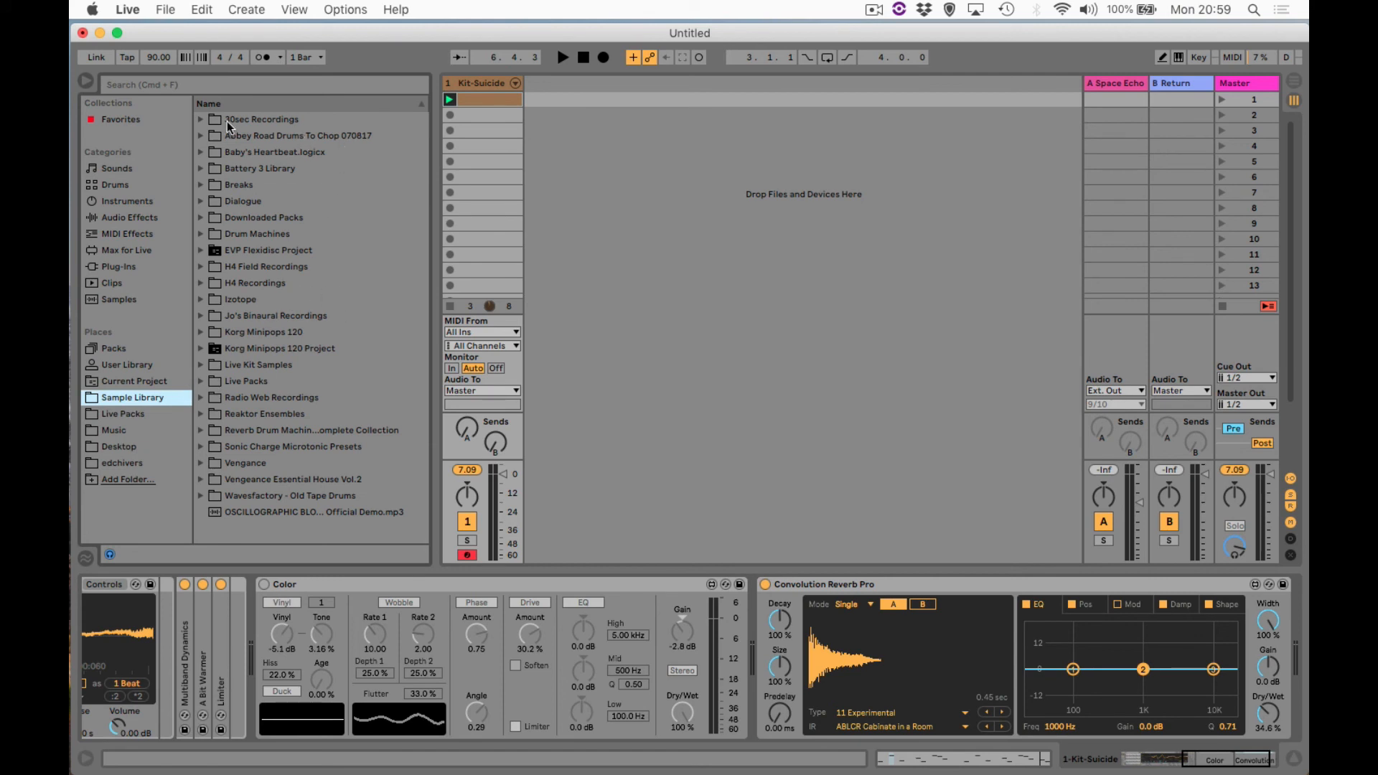
pyautogui.click(198, 118)
pyautogui.click(252, 139)
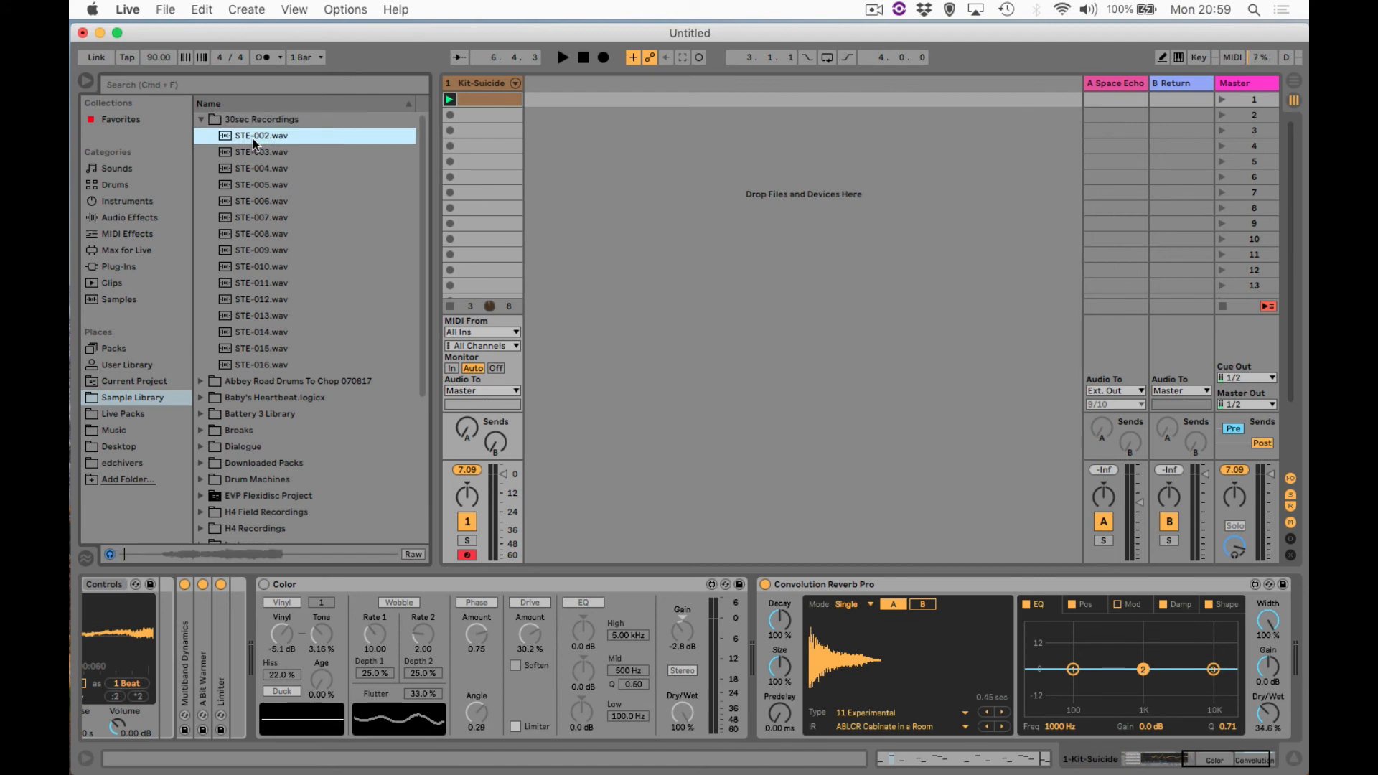
pyautogui.press('space')
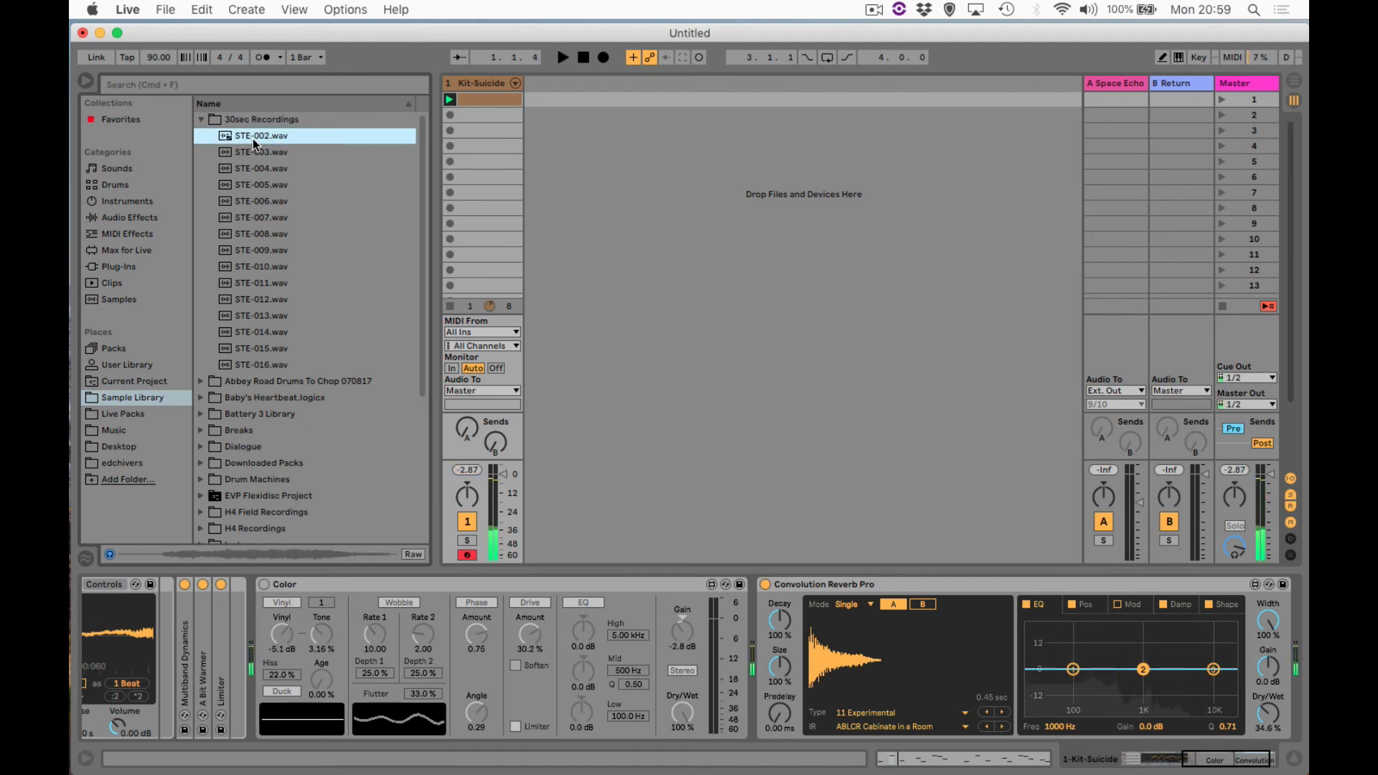
pyautogui.moveTo(252, 138); pyautogui.dragTo(854, 667)
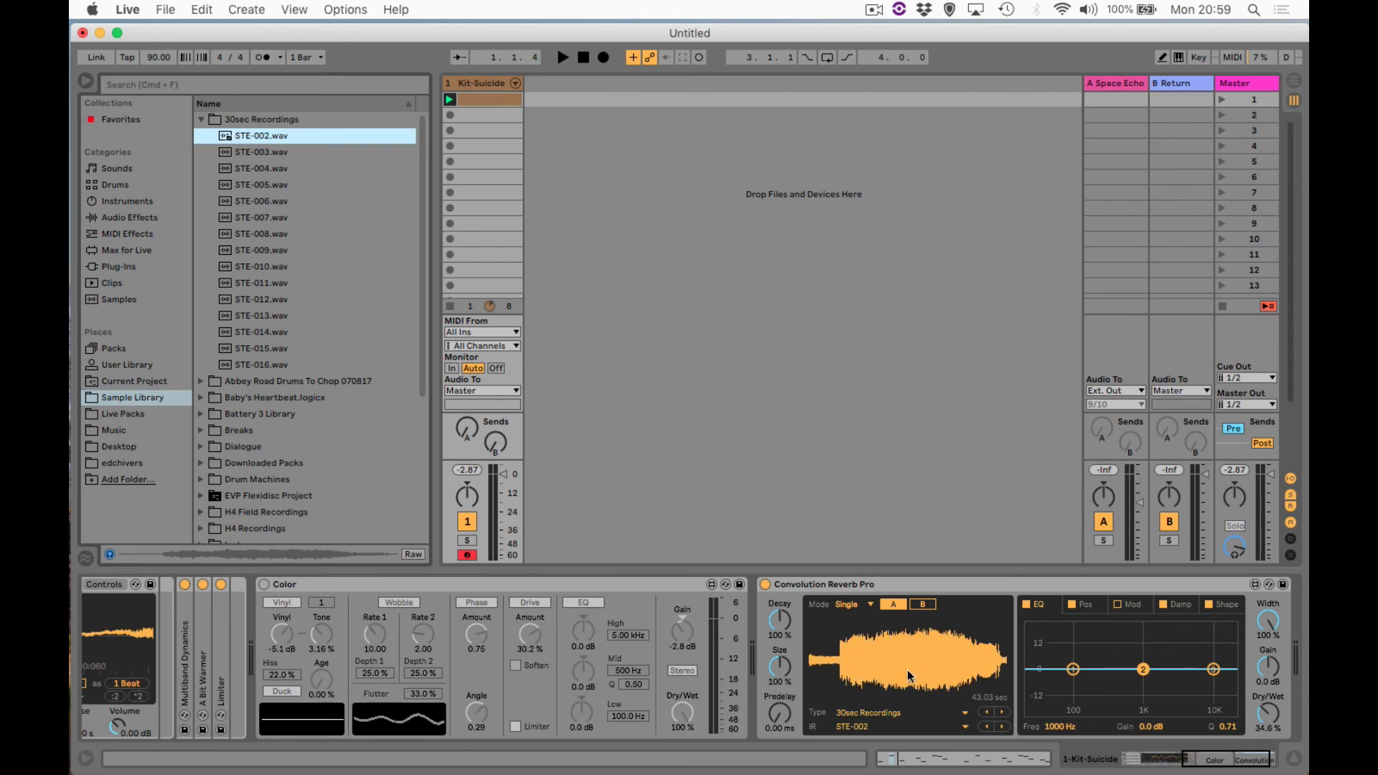
# Play the beat through the STE-002 impulse response while raising the reverb's dry/wet mix, and stop playback.
pyautogui.press('space')
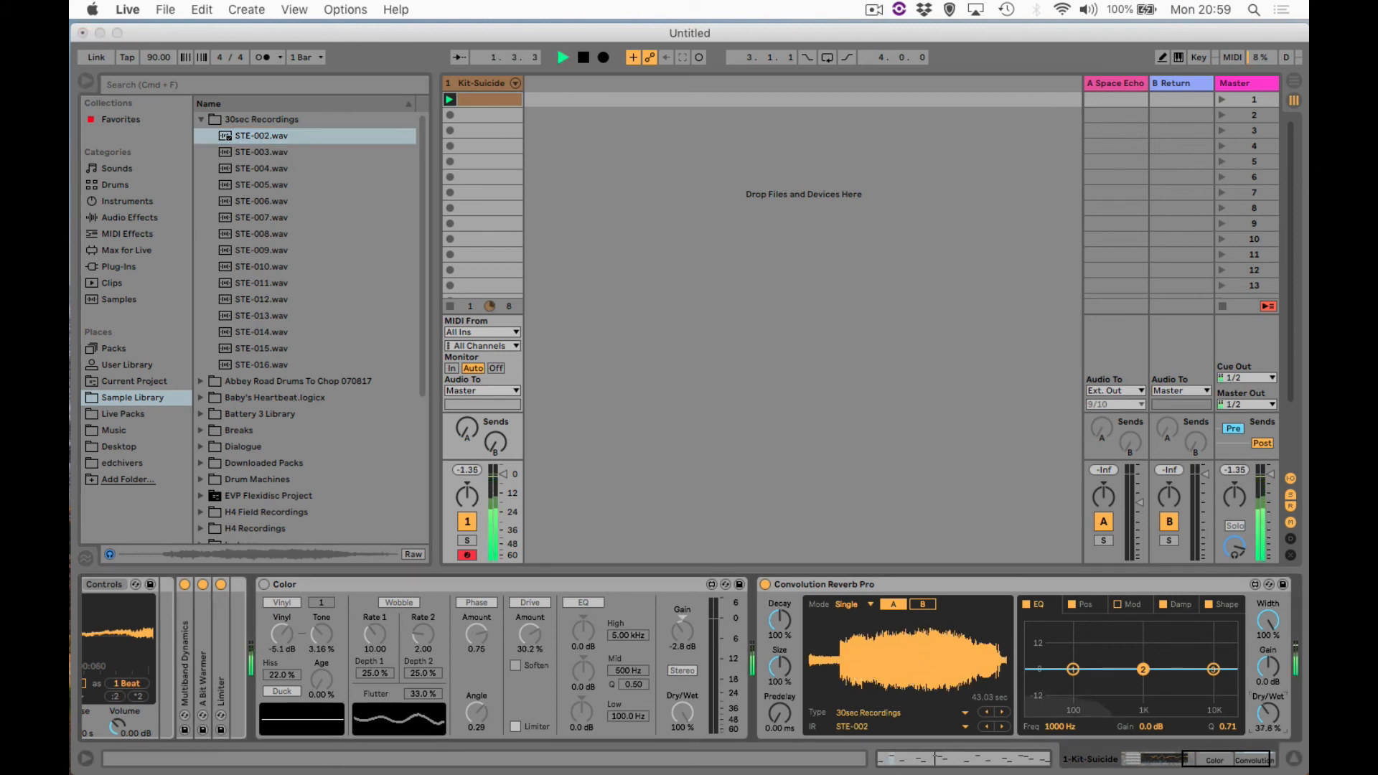
pyautogui.moveTo(1268, 712); pyautogui.dragTo(1271, 721)
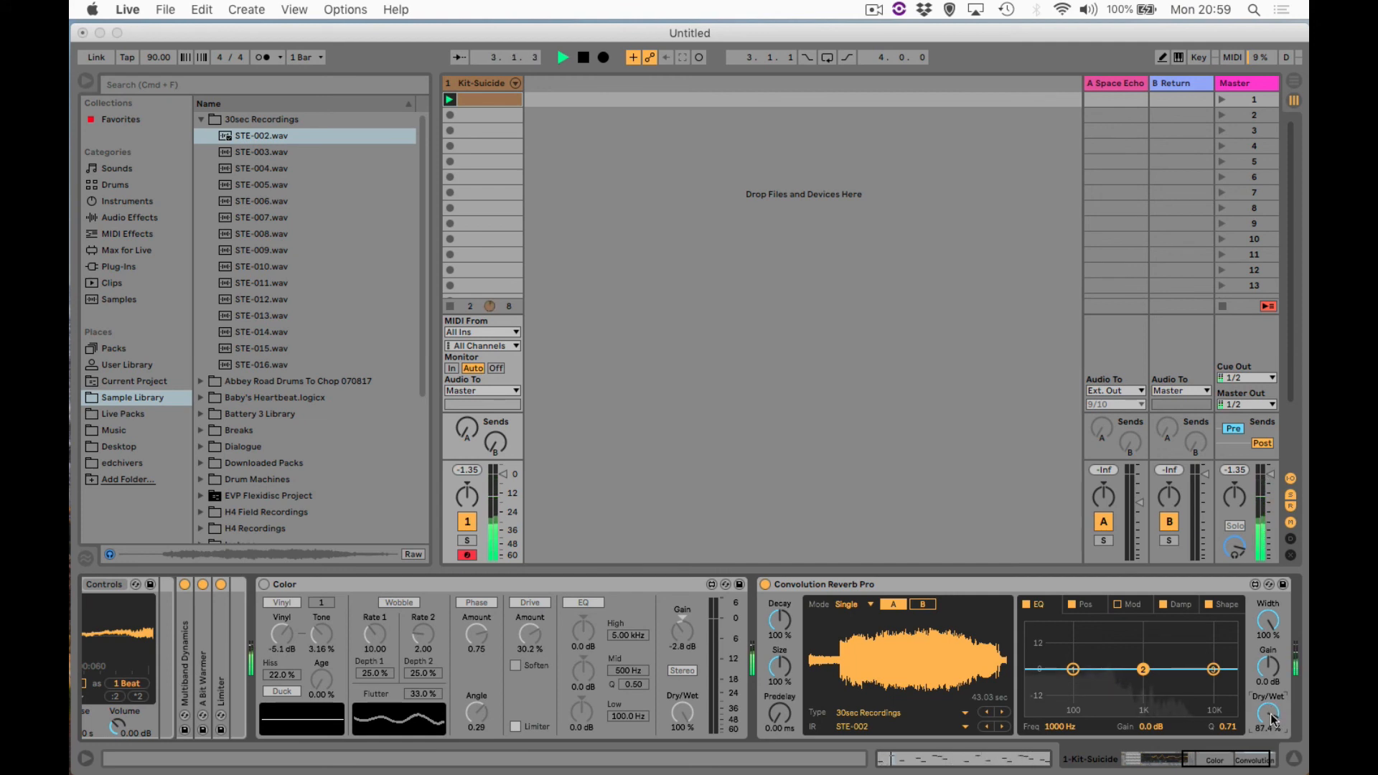
pyautogui.moveTo(1271, 720); pyautogui.dragTo(1272, 711)
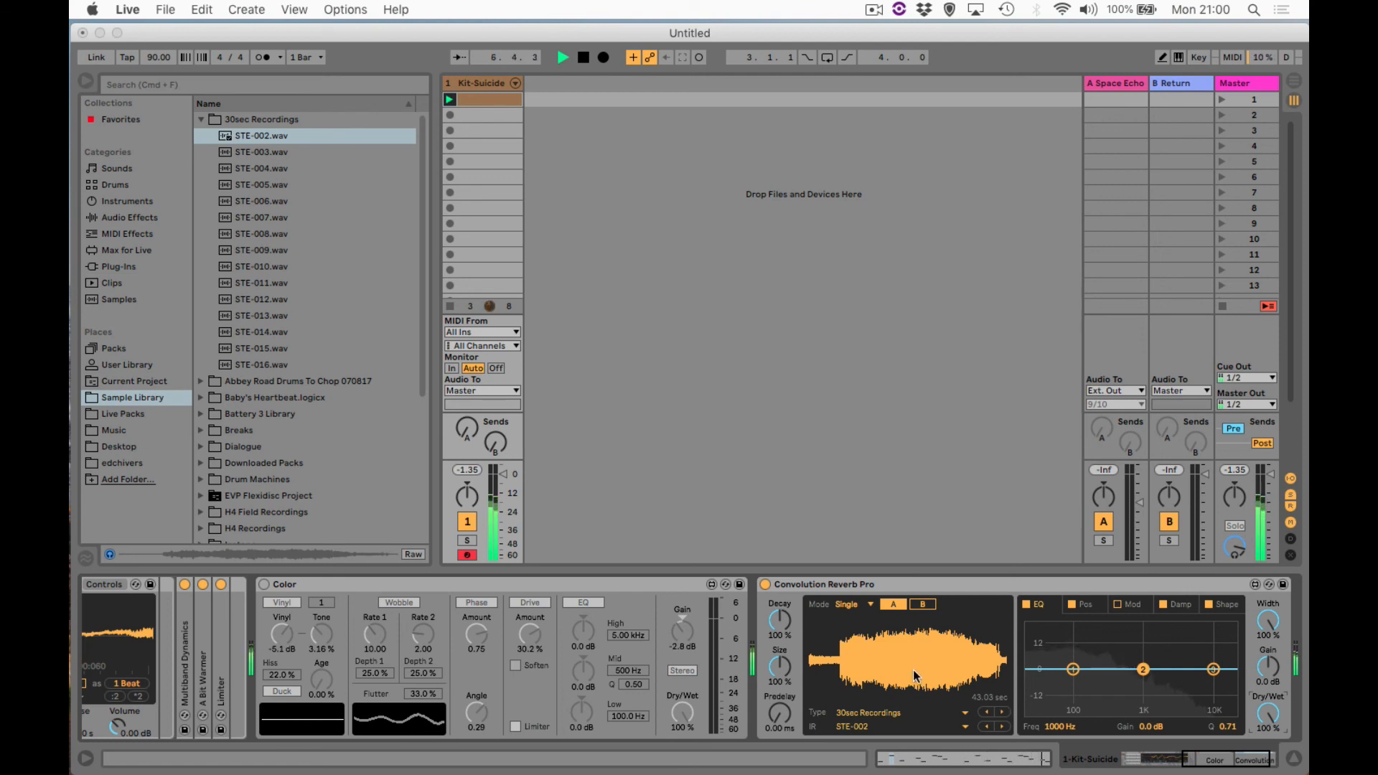
pyautogui.press('space')
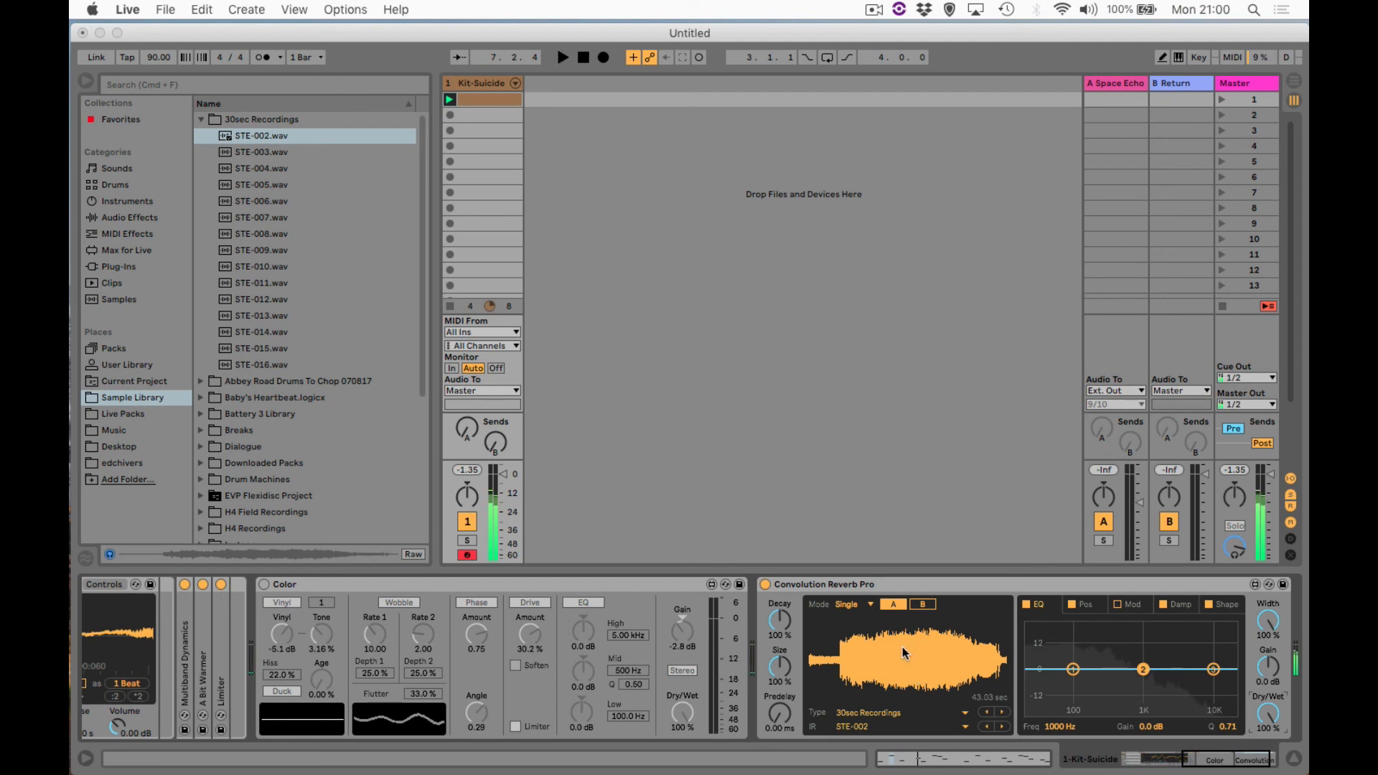
# Bypass Convolution Reverb Pro and look into the CV Tools pack among the installed packs.
pyautogui.click(765, 585)
pyautogui.click(115, 349)
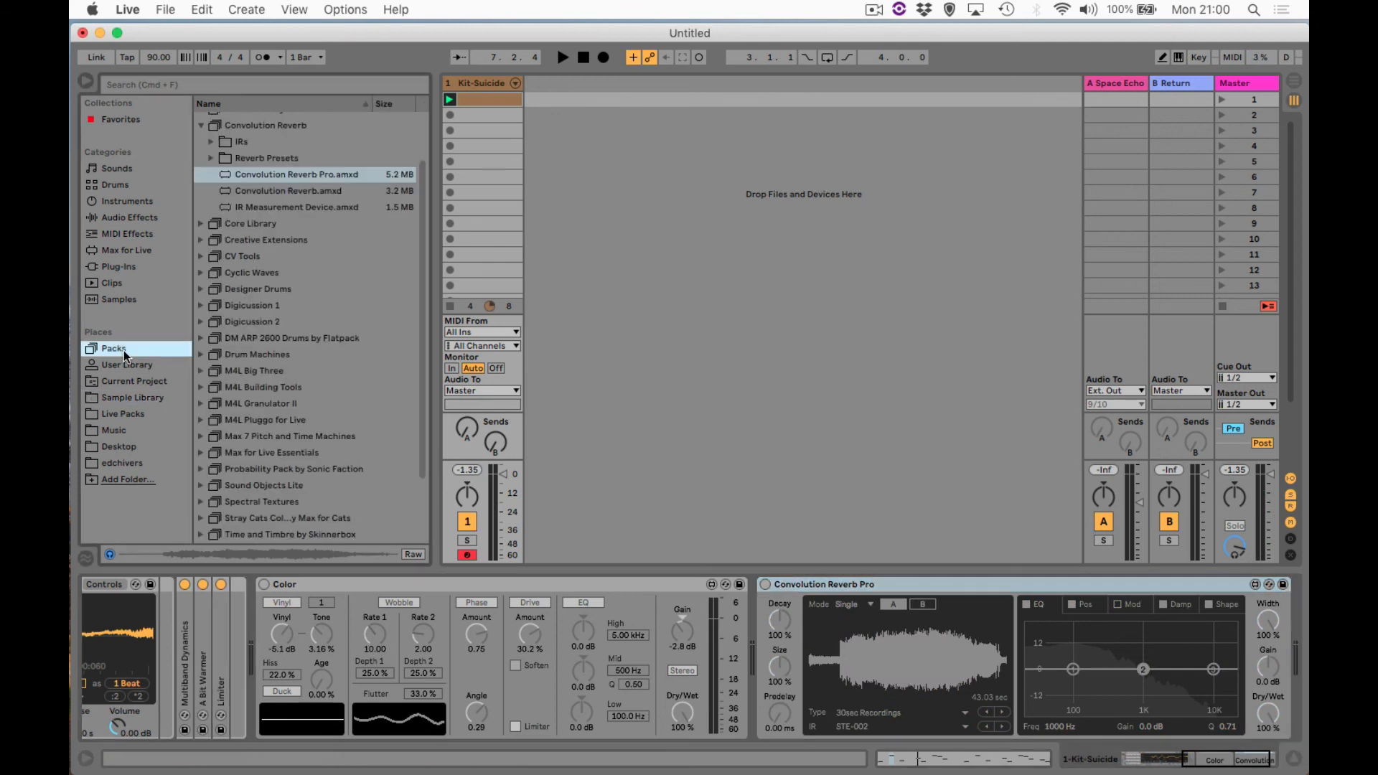
pyautogui.click(255, 261)
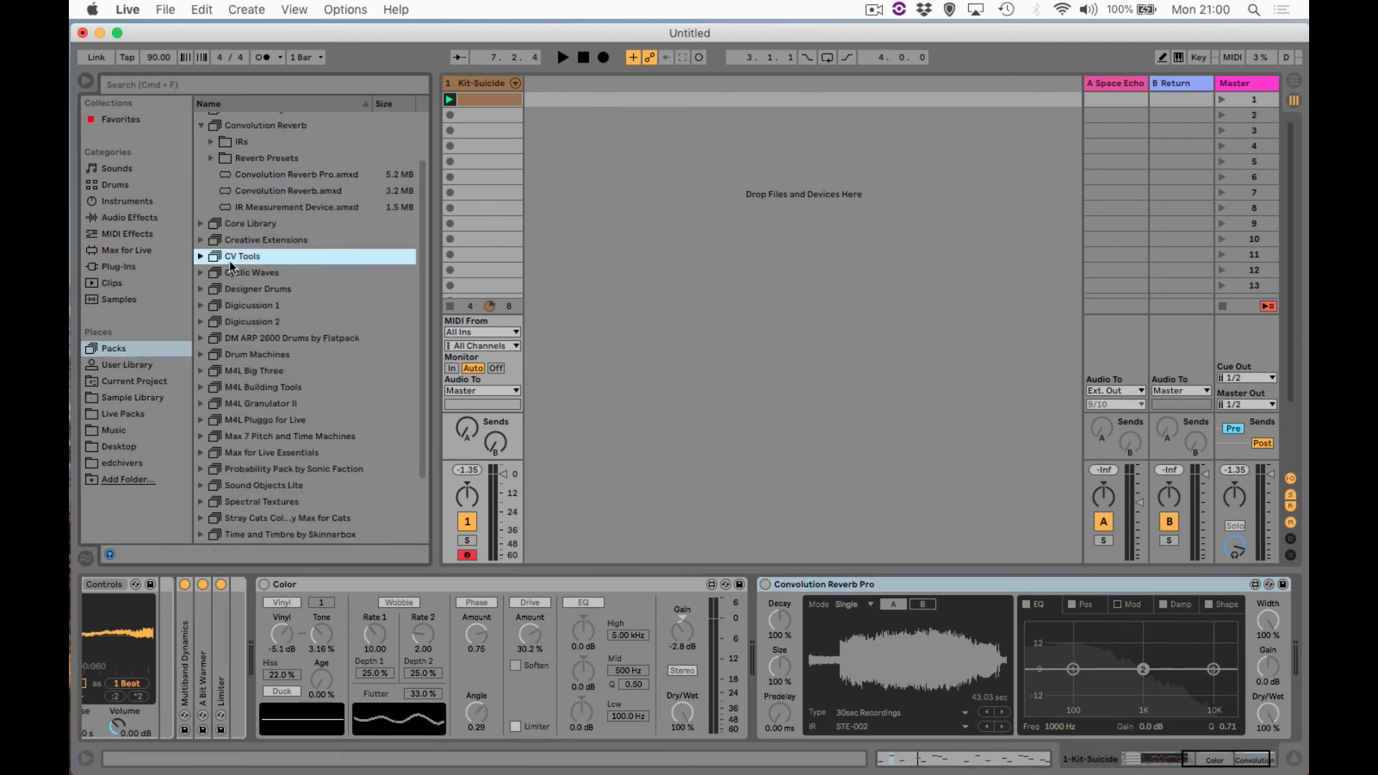
pyautogui.click(201, 256)
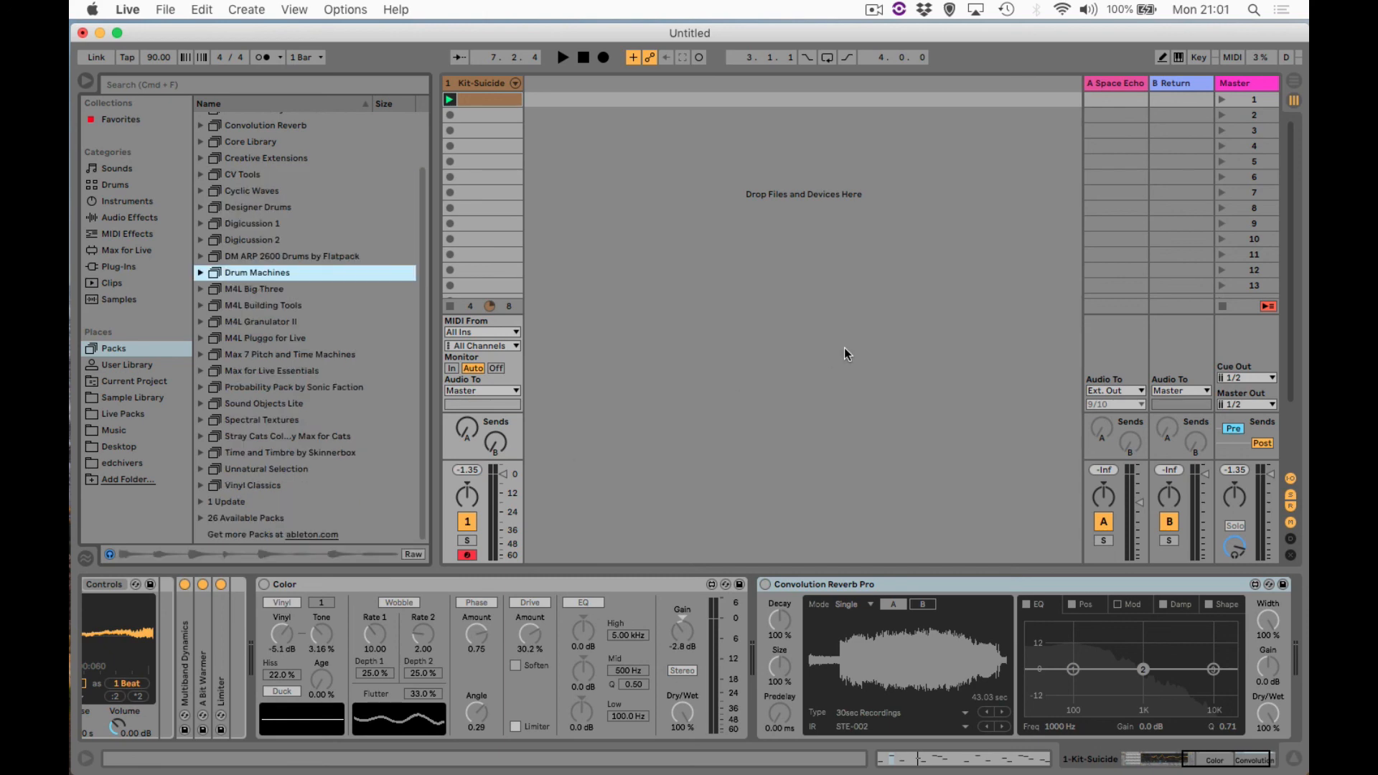
# Switch to Google Chrome and look through the Ableton Packs page.
pyautogui.press('super+Tab')
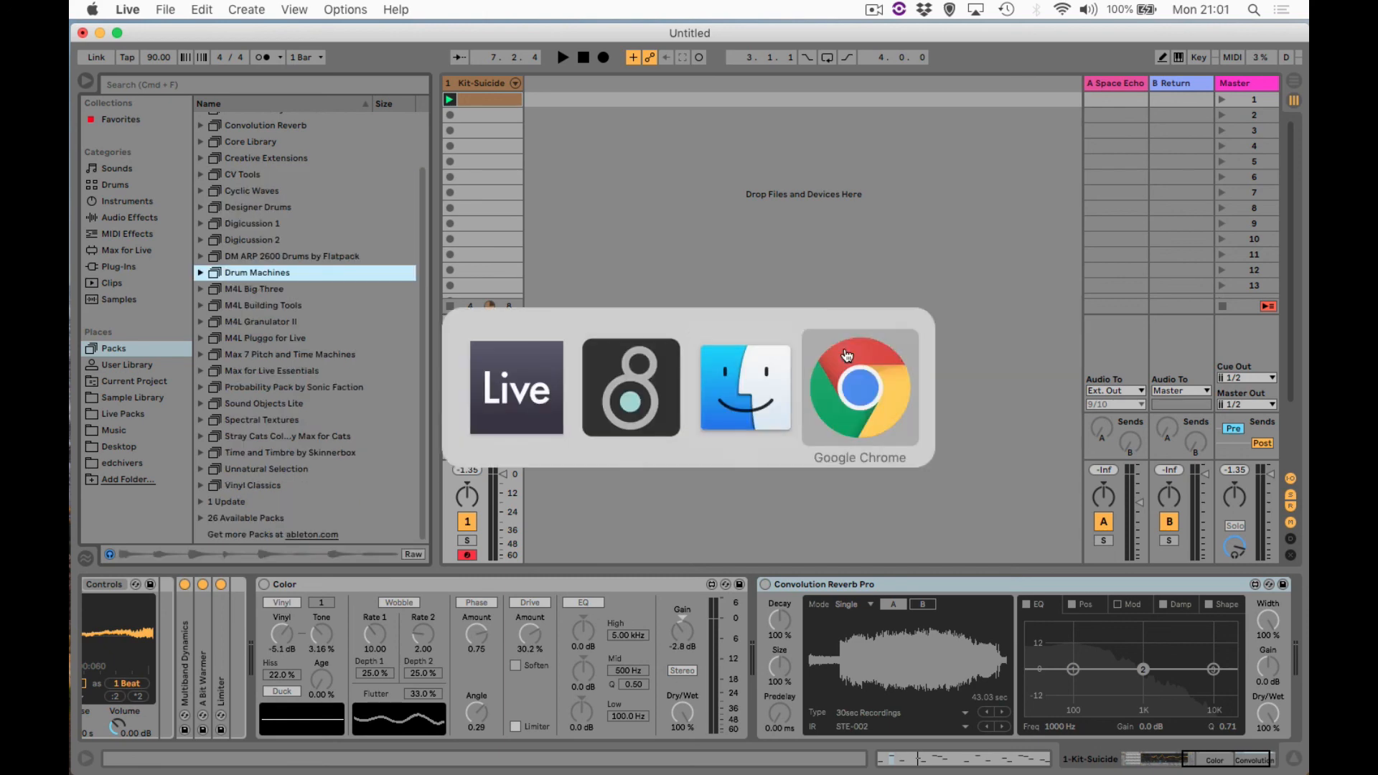
pyautogui.click(847, 355)
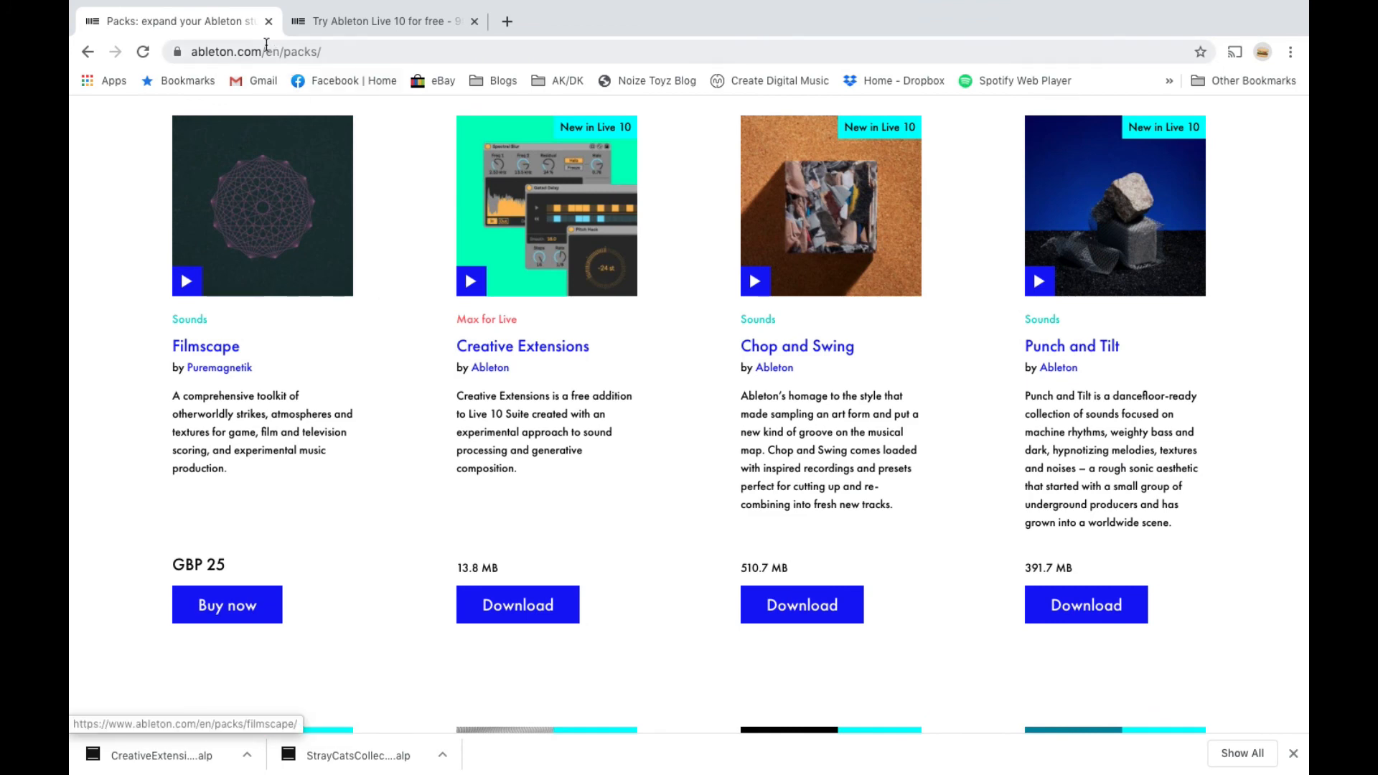
pyautogui.scroll(-3, 603, 368)
pyautogui.scroll(-3, 603, 368)
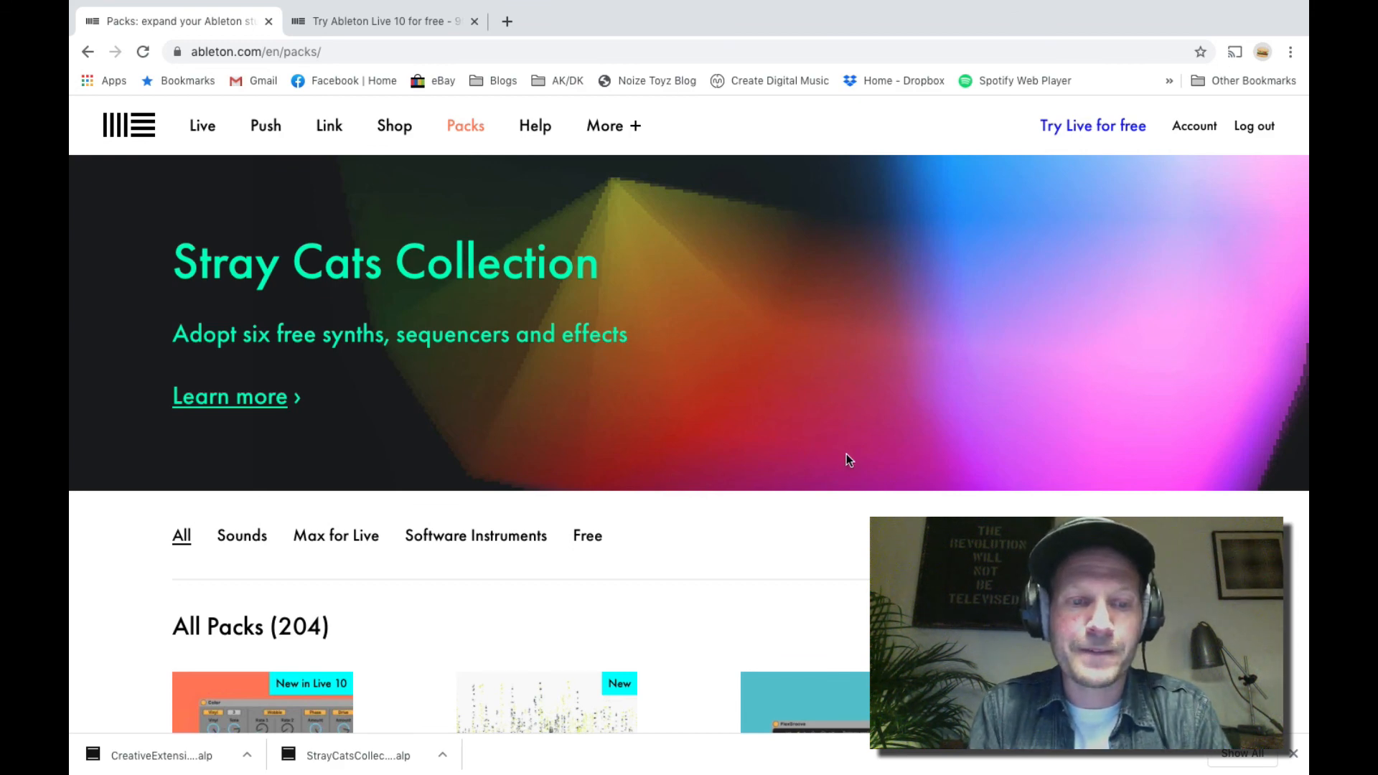
# View the Ableton Live 10 Suite free trial page, and return to the Packs page to browse the pack listing.
pyautogui.click(456, 33)
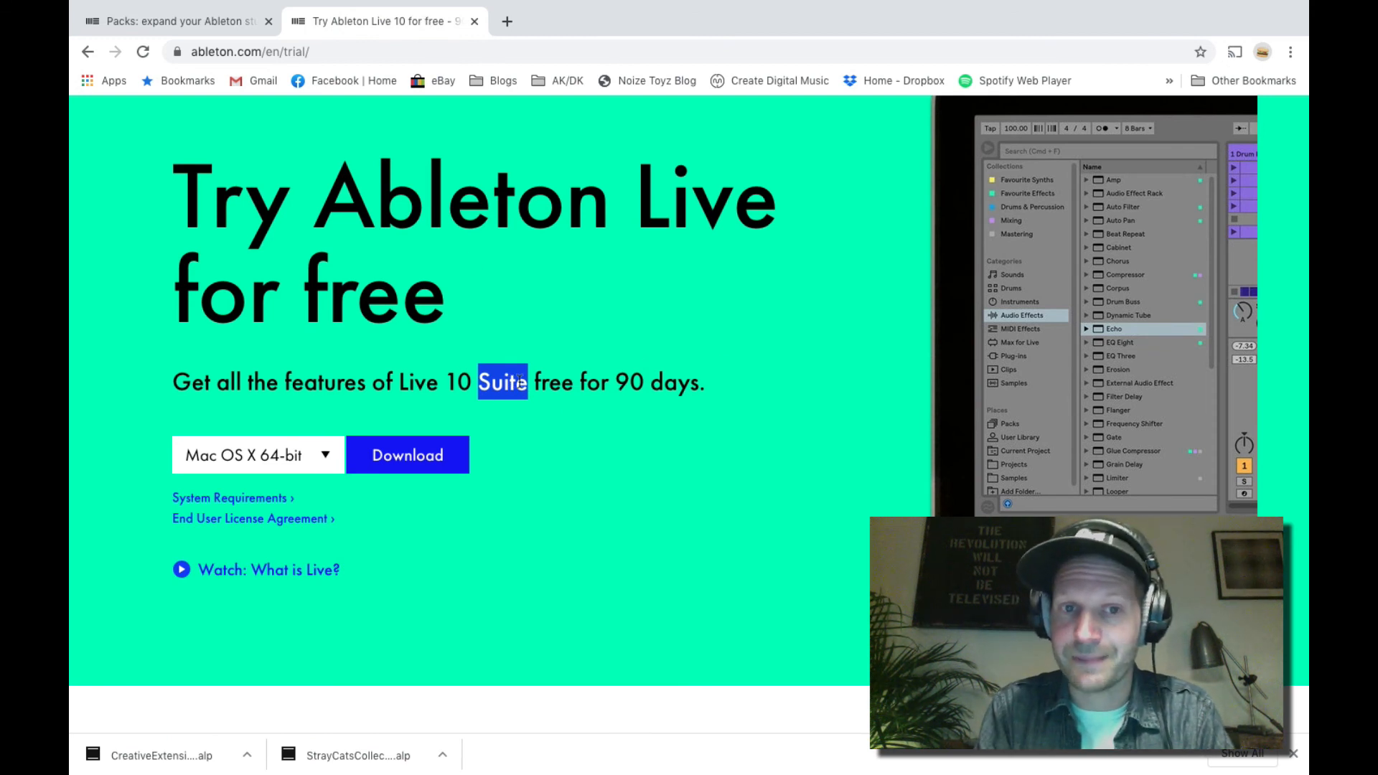
pyautogui.click(209, 22)
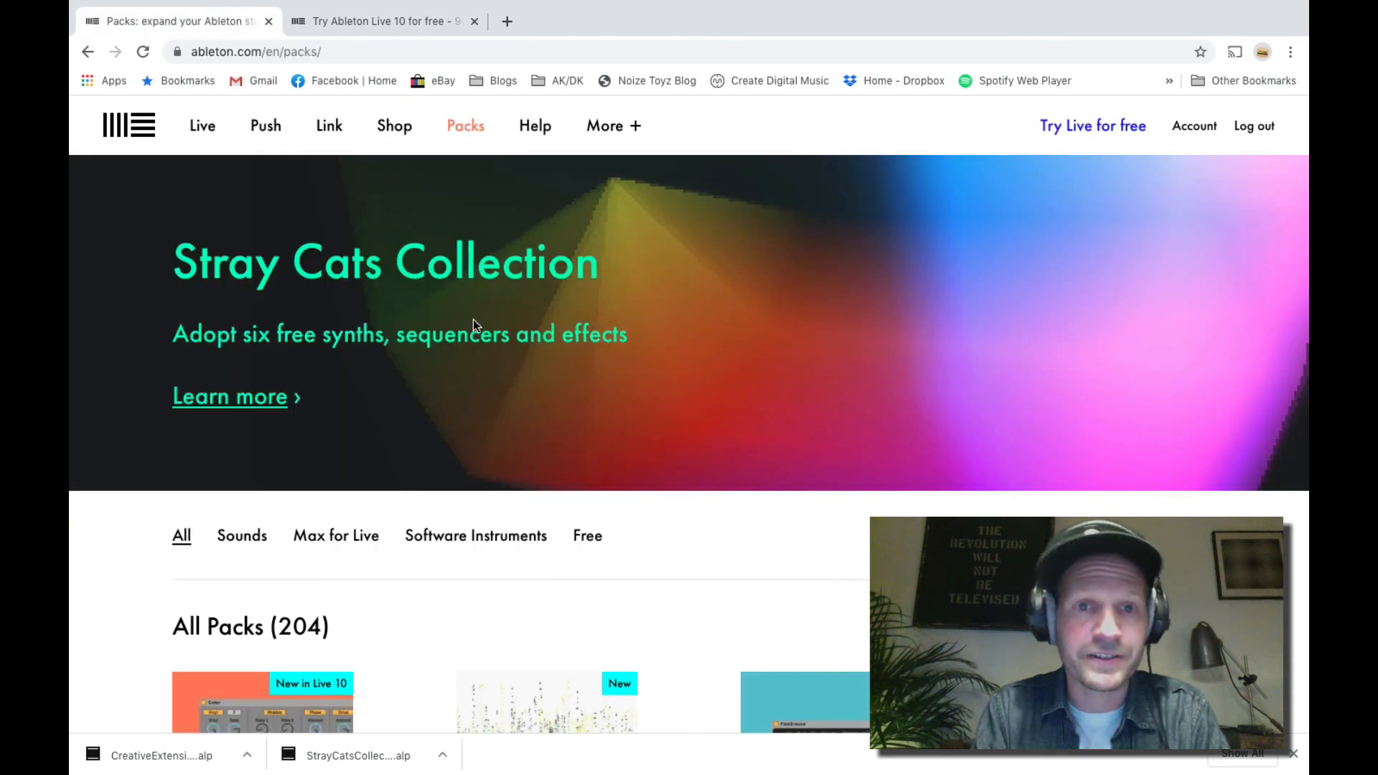
pyautogui.scroll(-8, 519, 617)
pyautogui.scroll(-3, 520, 617)
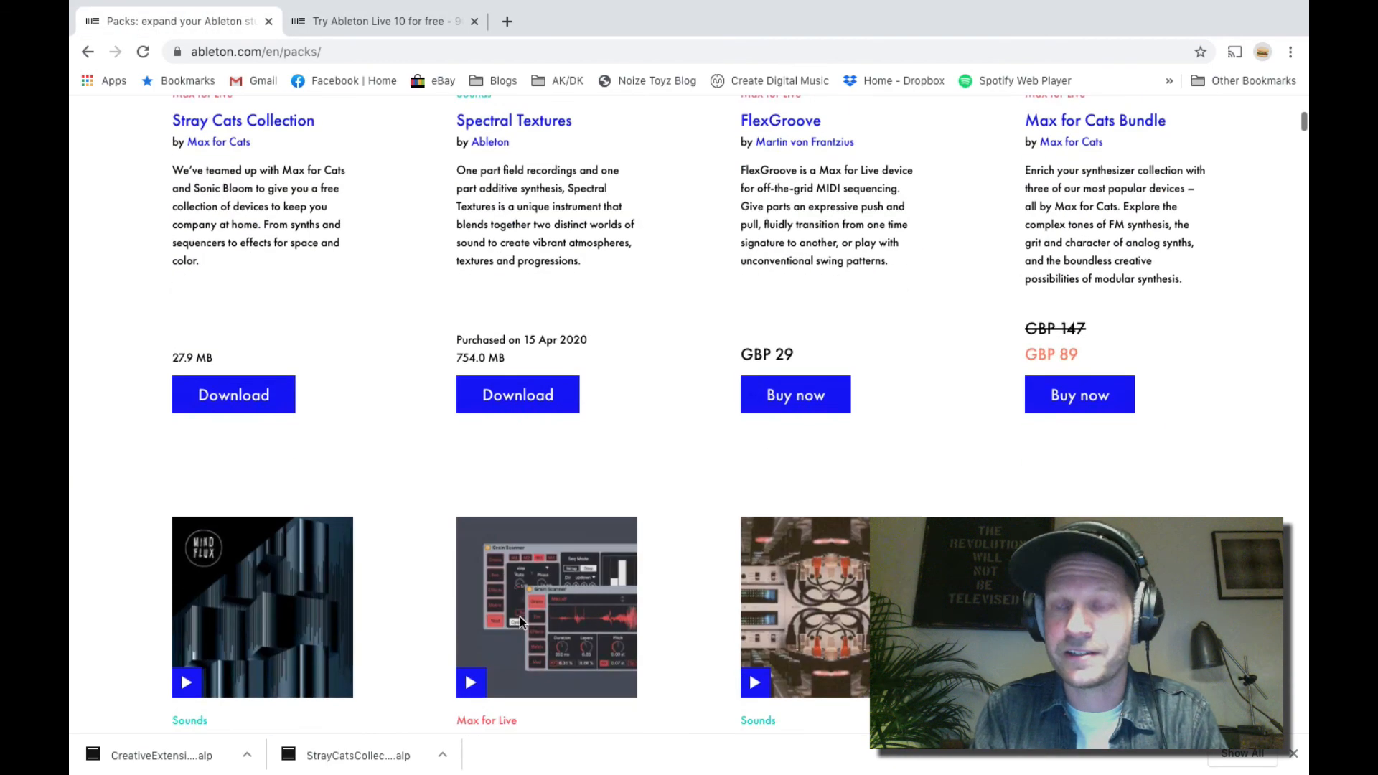
pyautogui.scroll(10, 519, 623)
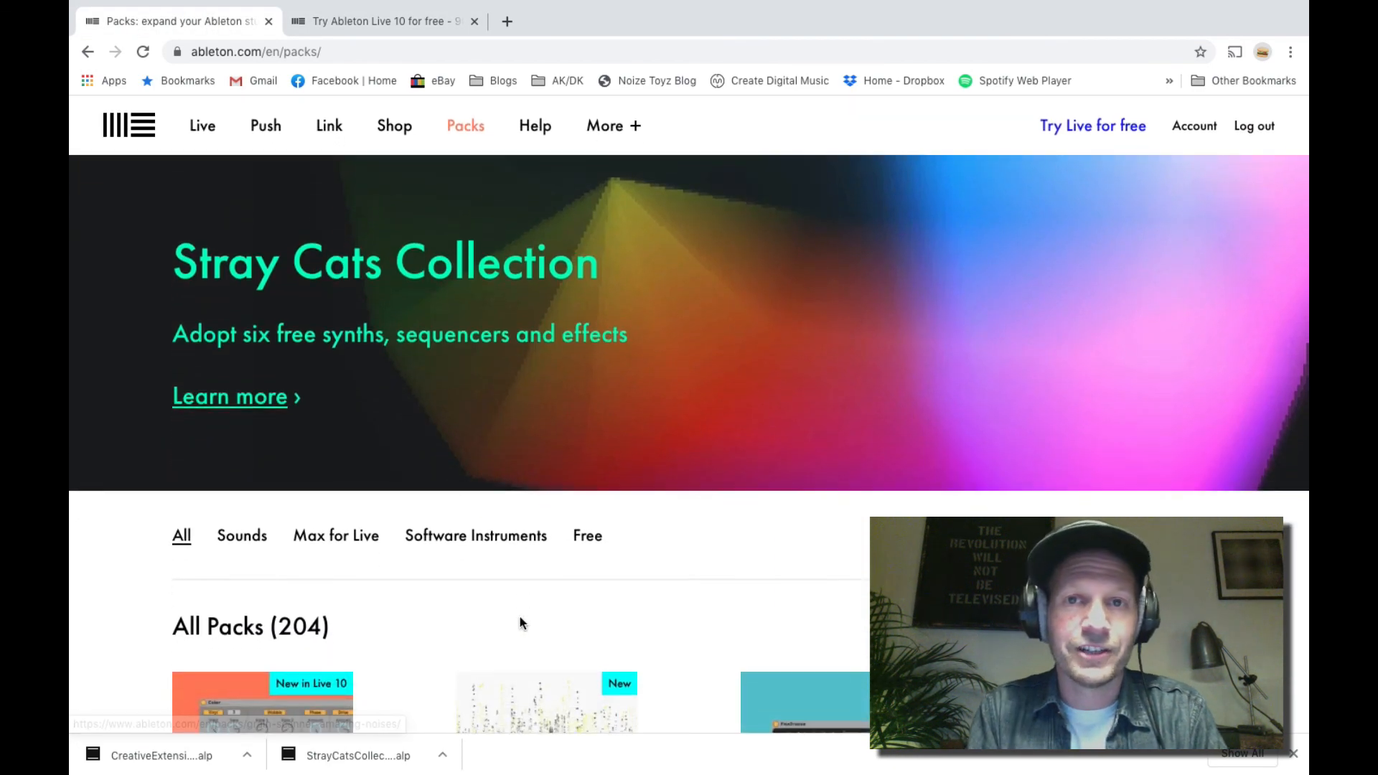